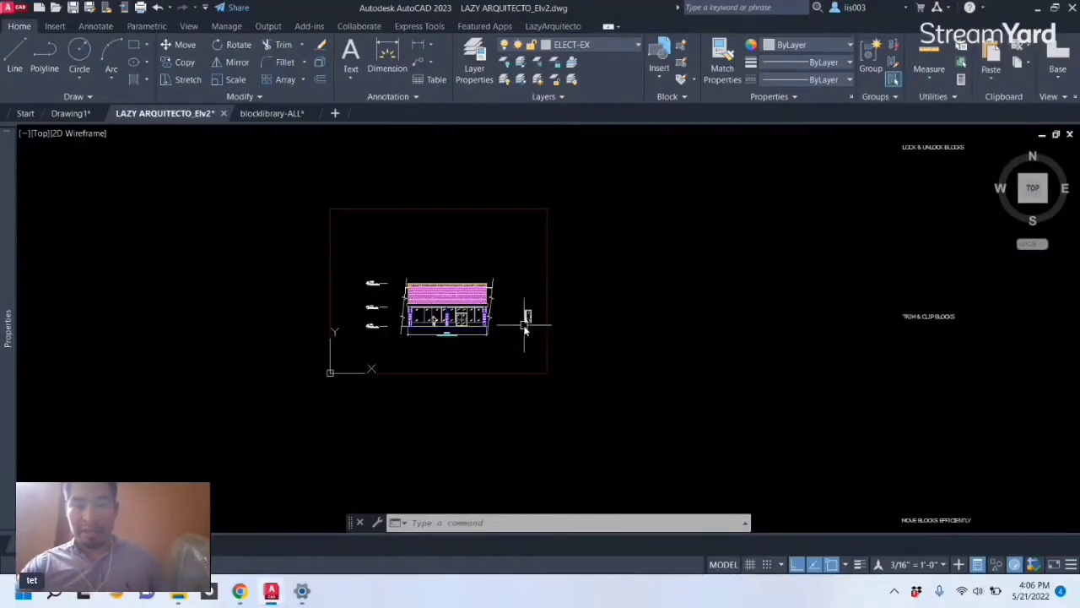
- Inspect the small block beside the elevation, then pan over to the storefront elevation
click(530, 318)
scroll(530, 318, down, 3)
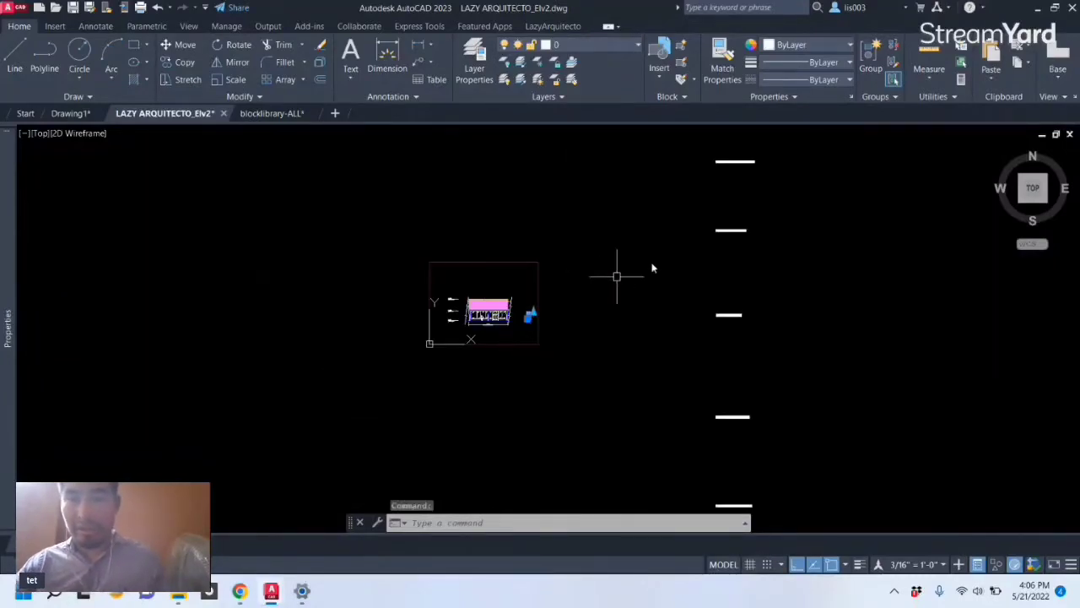
scroll(720, 166, up, 3)
middle_drag(723, 173, 514, 340)
key(Escape)
scroll(622, 264, up, 2)
scroll(623, 264, up, 3)
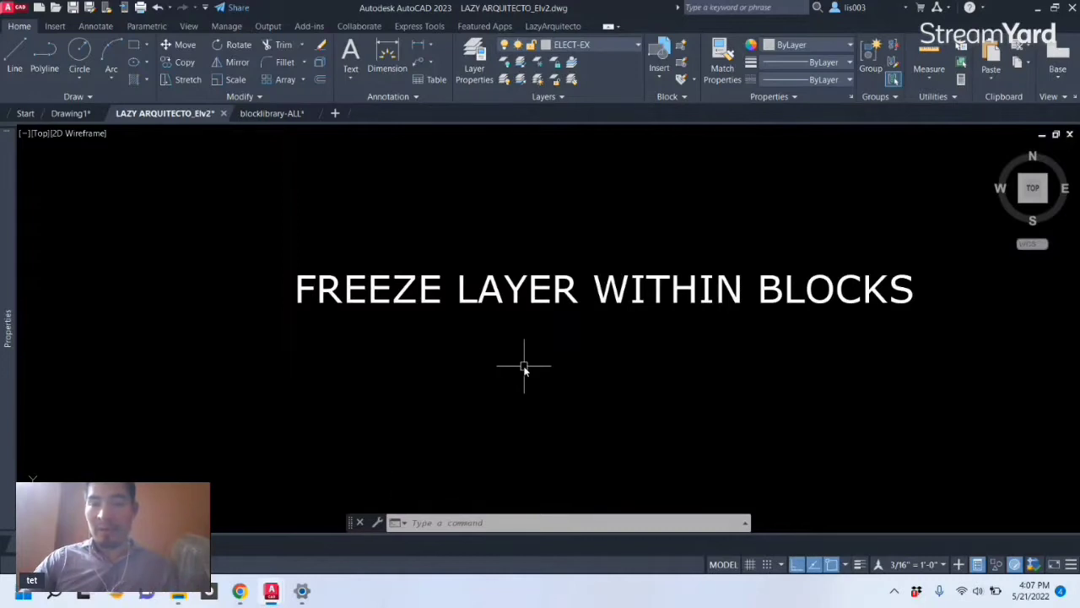
scroll(645, 235, down, 5)
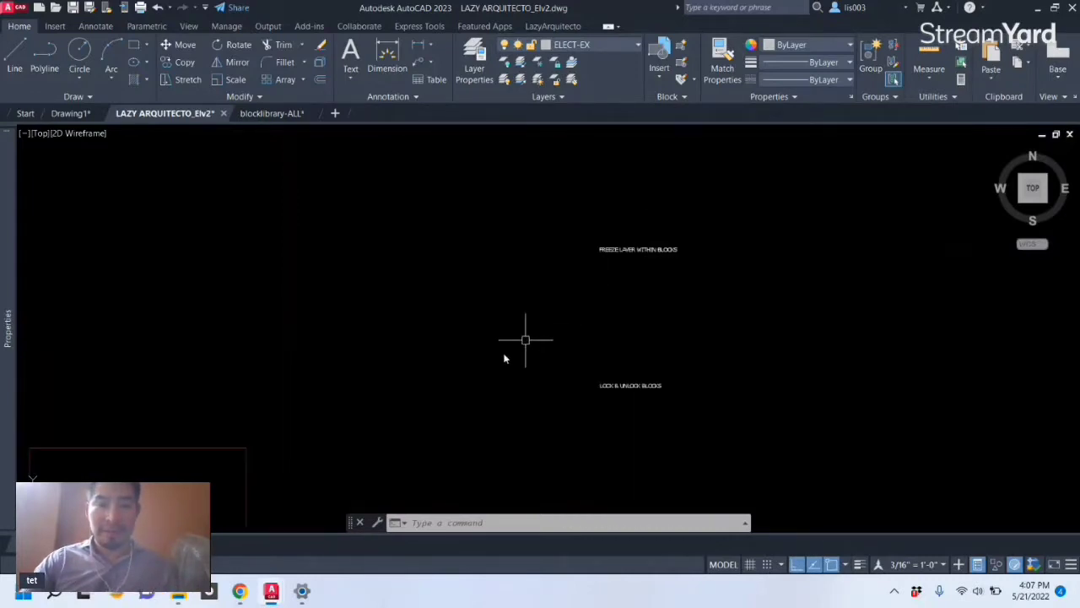
scroll(515, 345, down, 2)
middle_drag(584, 294, 699, 228)
scroll(540, 335, up, 6)
middle_drag(453, 290, 441, 340)
- Check the EX-ENTOURAGE layer in the layer list, opened with LA and reverse-sorted
mouse_move(2, 412)
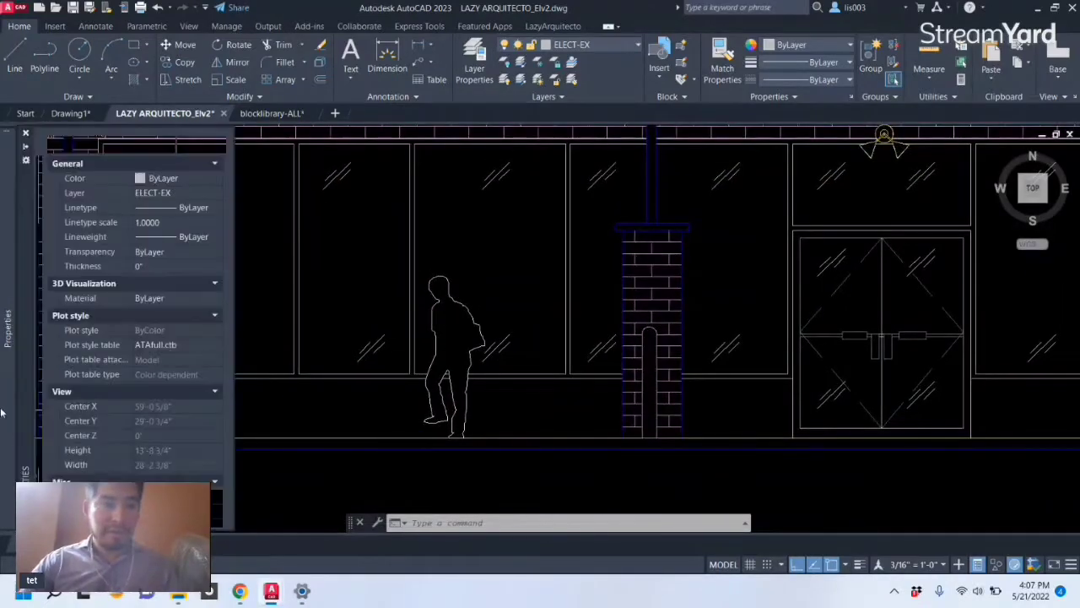
text(la)
key(Return)
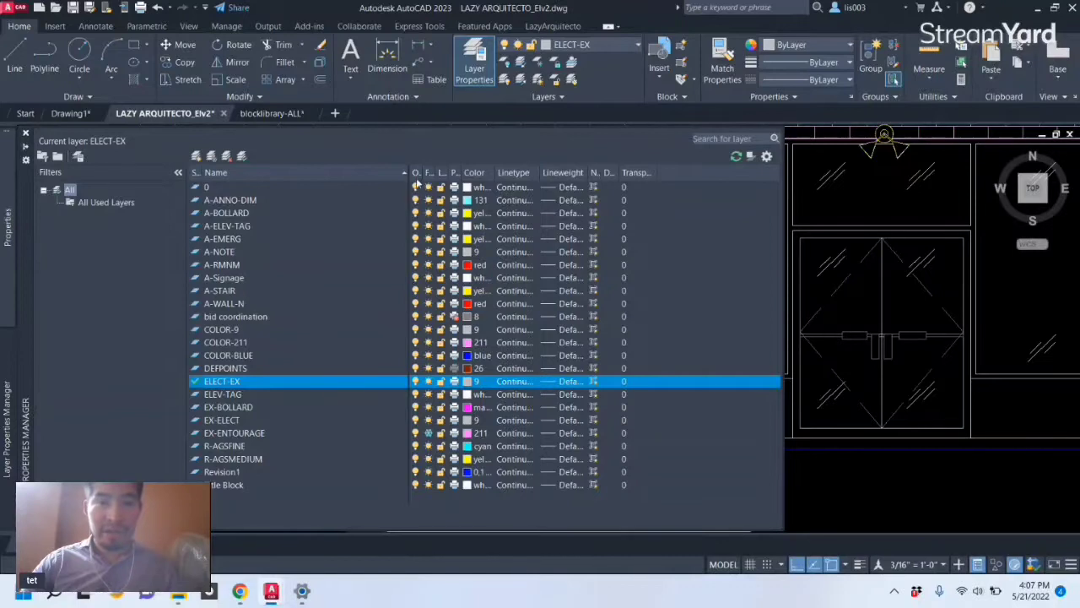
click(419, 172)
click(430, 188)
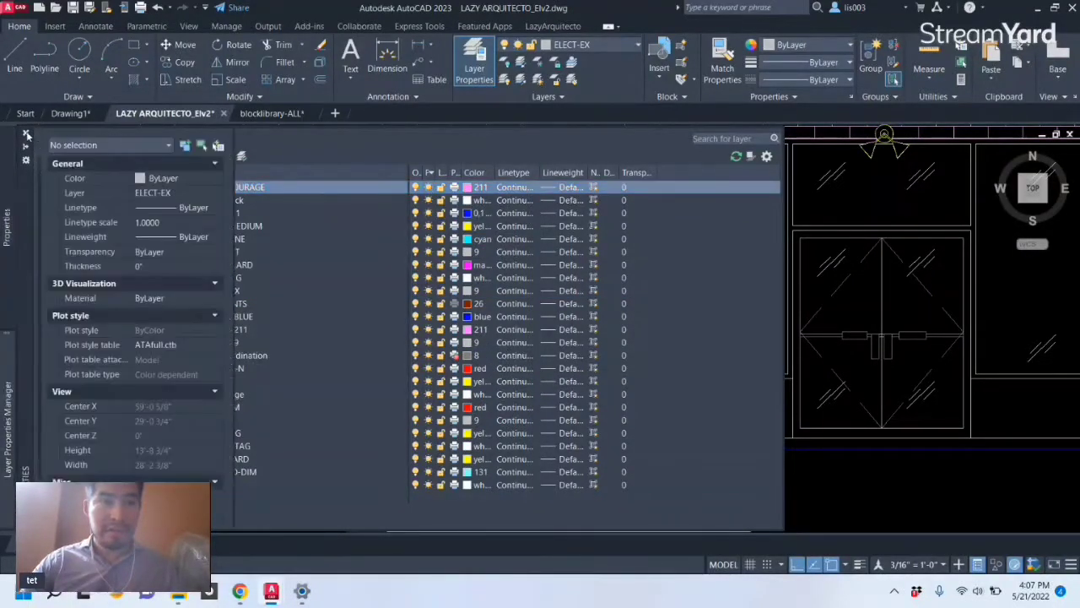
click(25, 134)
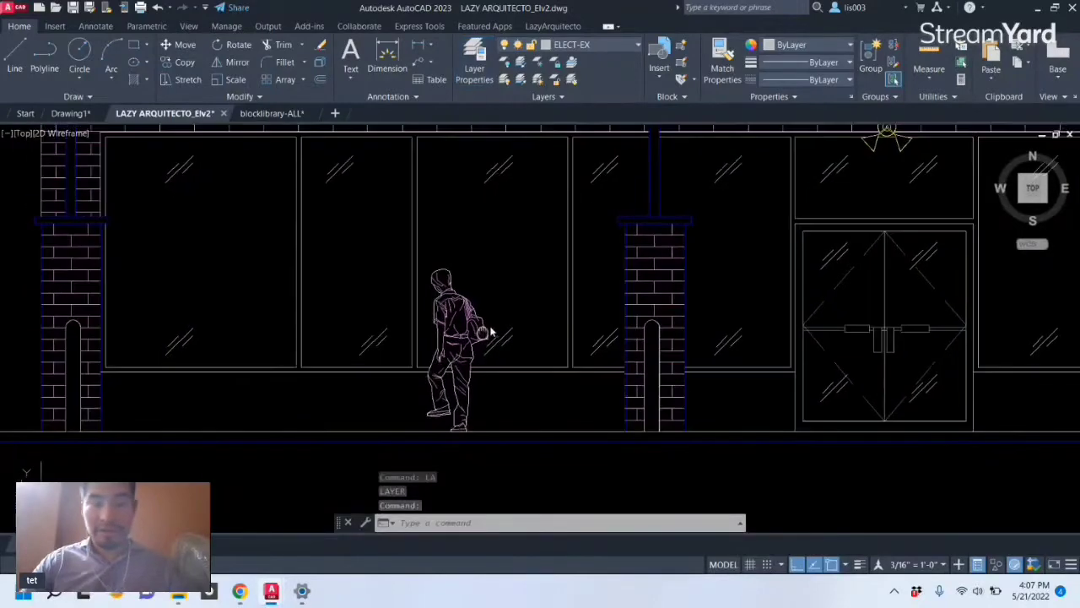
- Select the walking figure to confirm which layer it sits on
middle_drag(422, 331, 502, 297)
scroll(502, 297, up, 3)
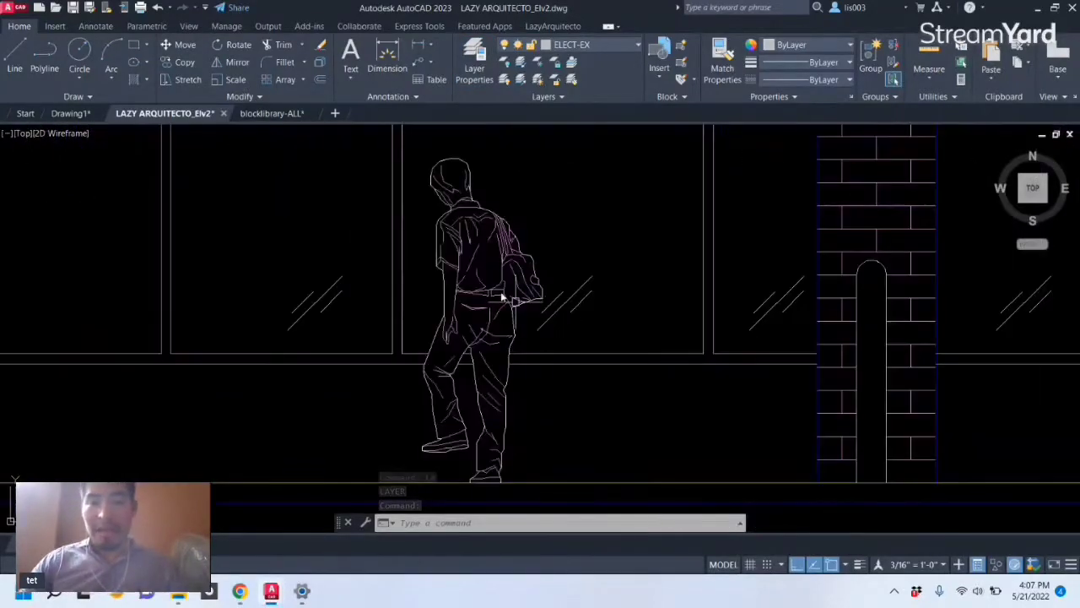
click(481, 240)
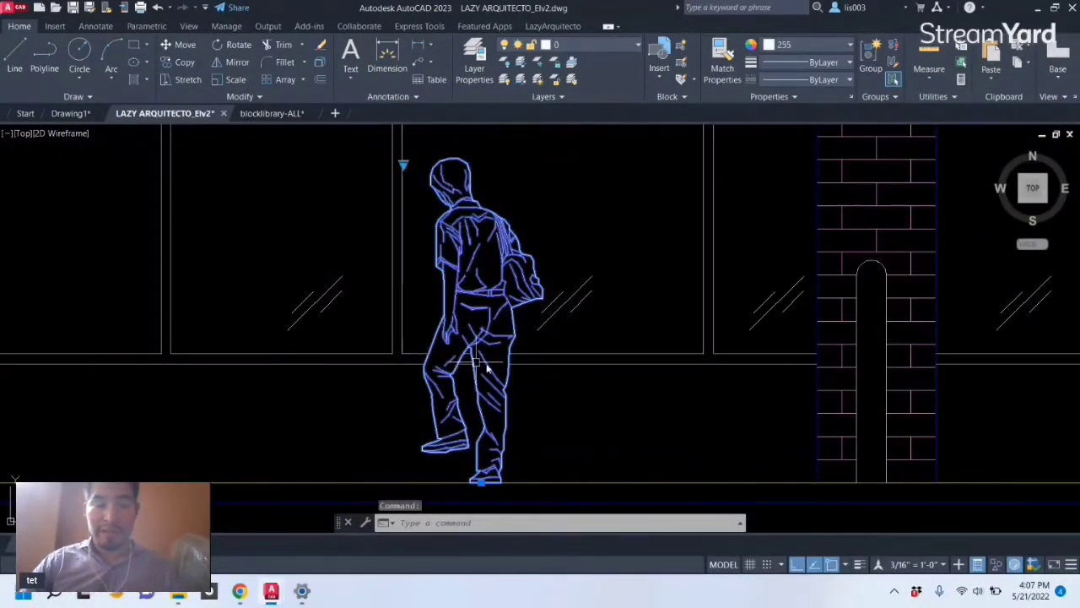
middle_drag(493, 363, 506, 373)
key(Escape)
- Try LAYFRZ with Block nesting on the figure, then undo the freeze
text(LAY)
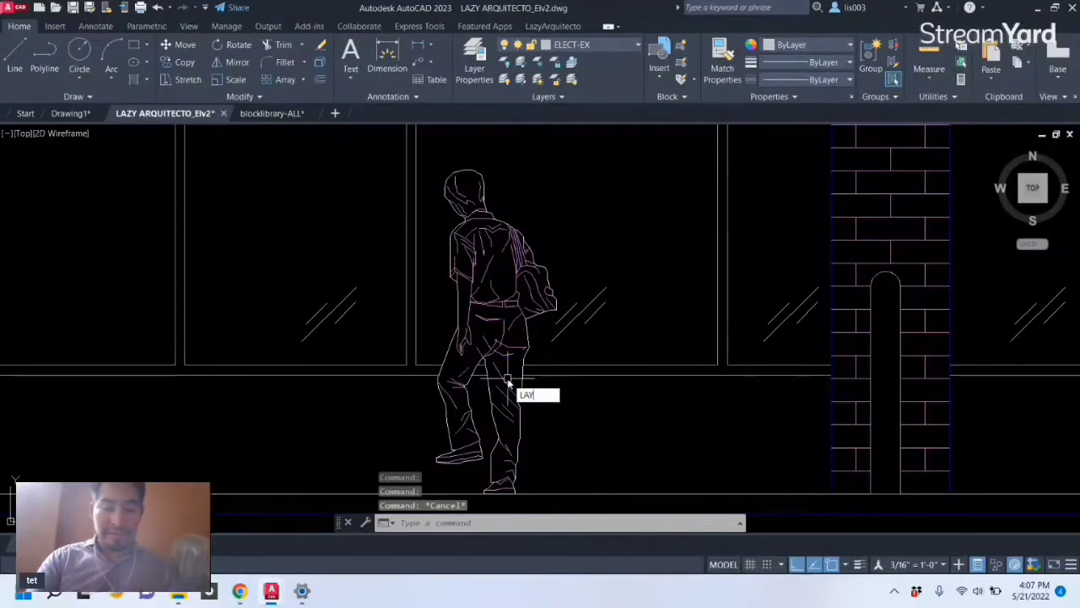
text(FRZ)
key(Return)
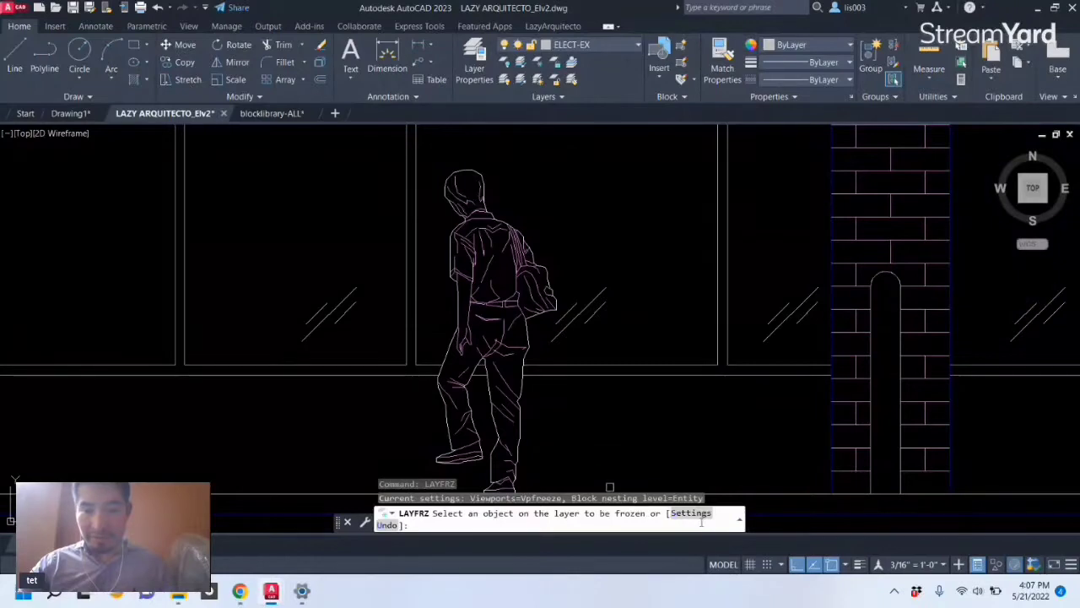
click(691, 512)
click(662, 521)
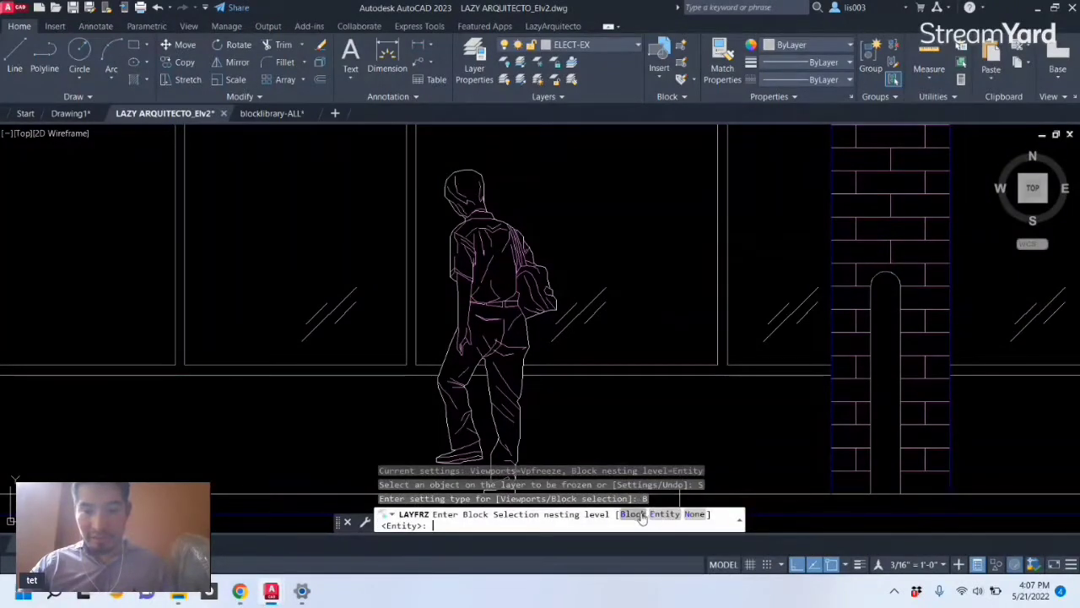
click(640, 515)
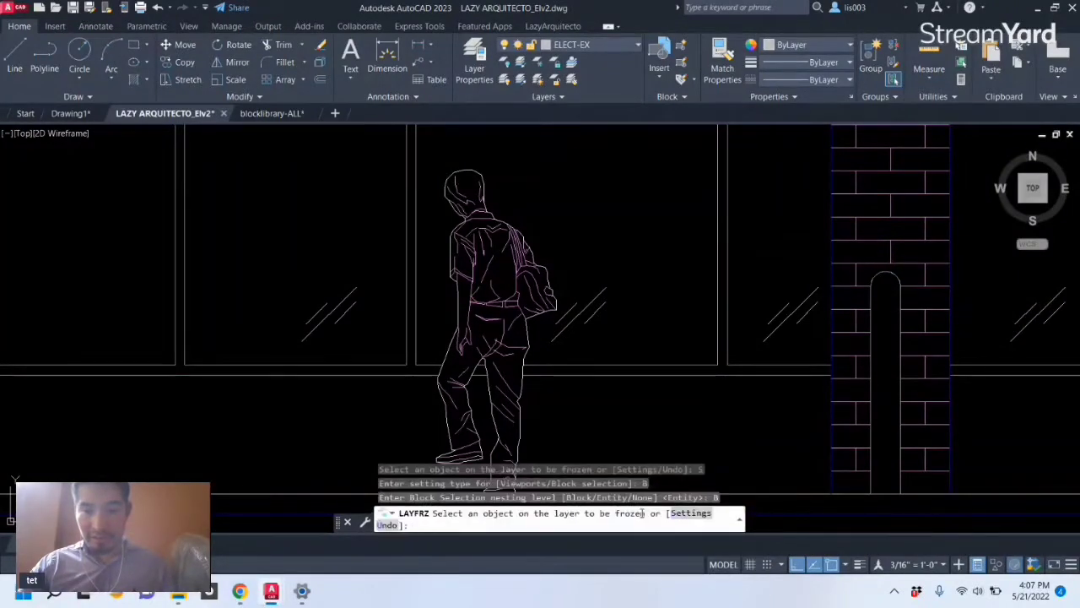
click(504, 226)
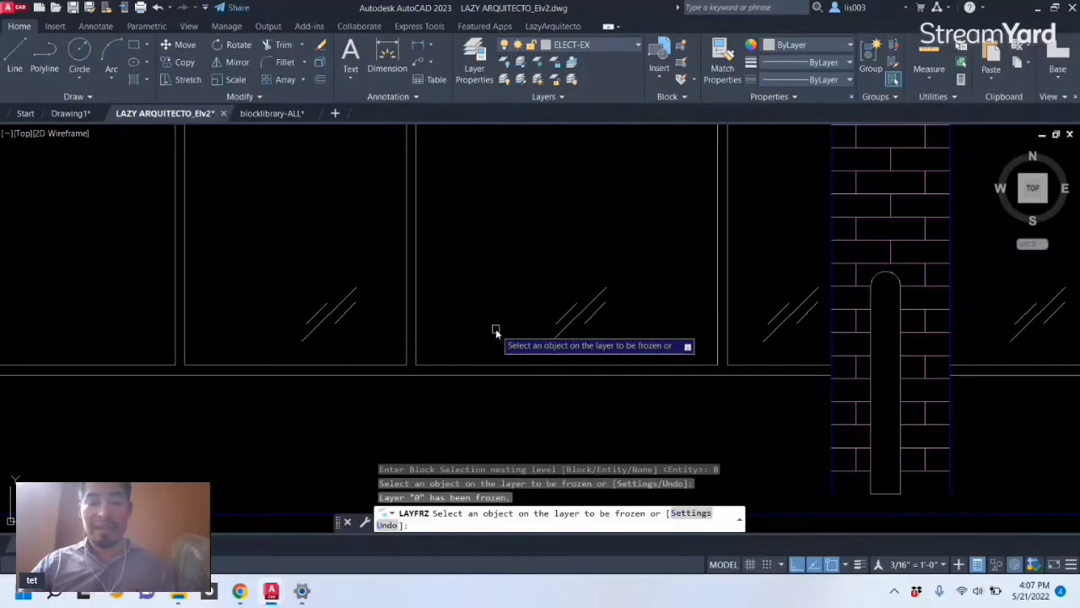
key(Escape)
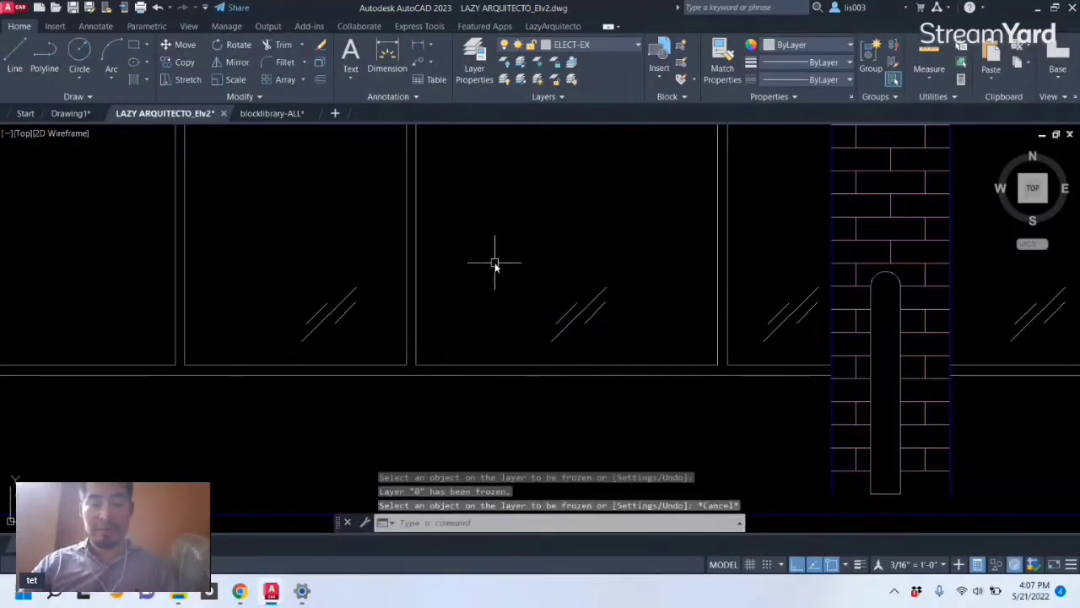
key(ctrl+z)
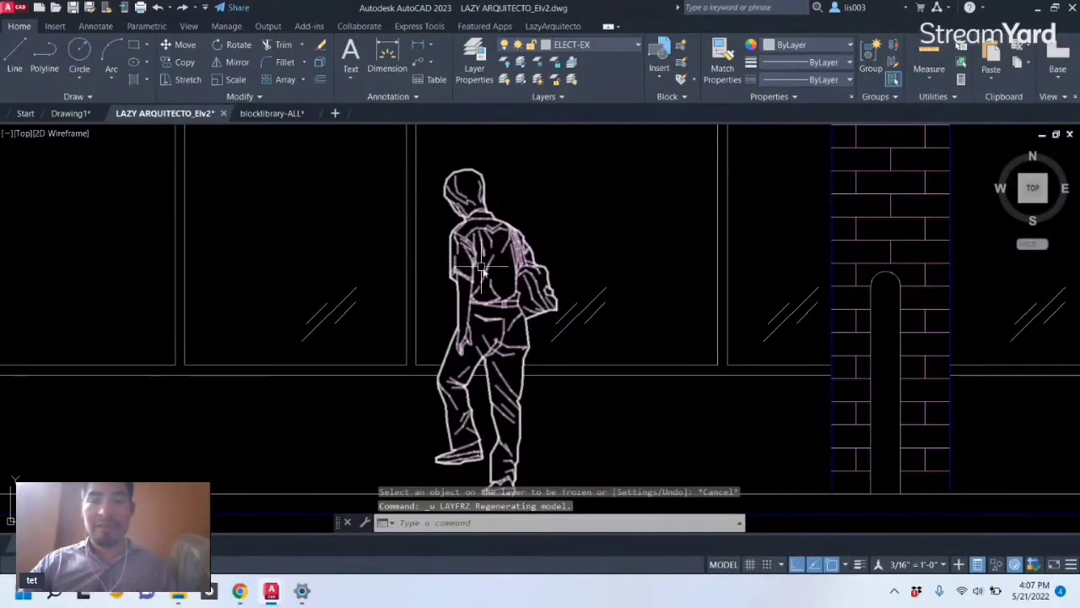
- Rerun LAYFRZ with Block selection set to Entity and freeze EX-ENTOURAGE from the figure's inner lines
scroll(486, 253, up, 3)
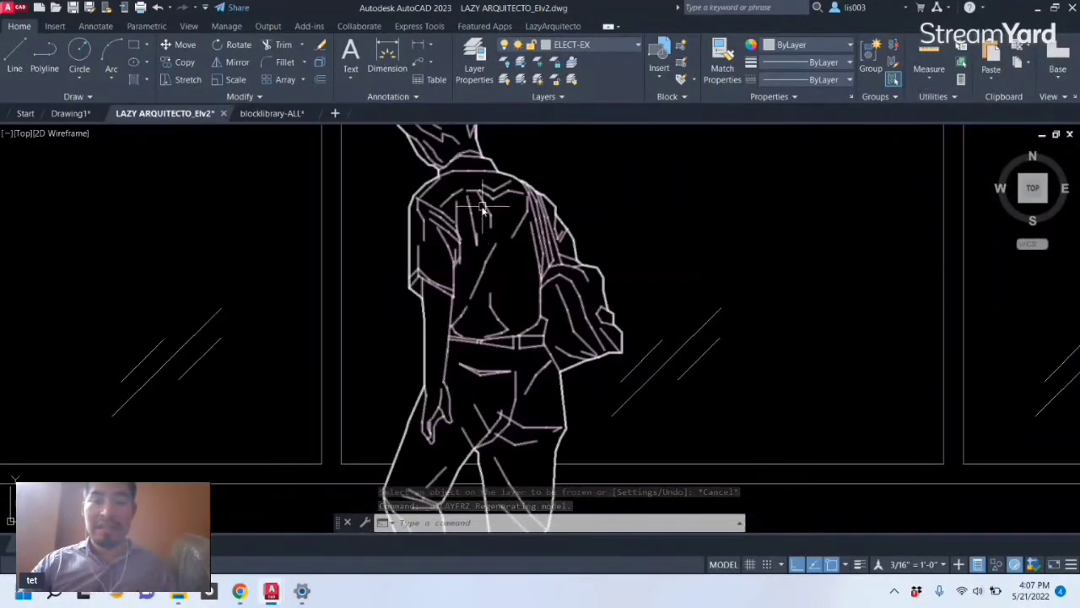
scroll(517, 285, down, 2)
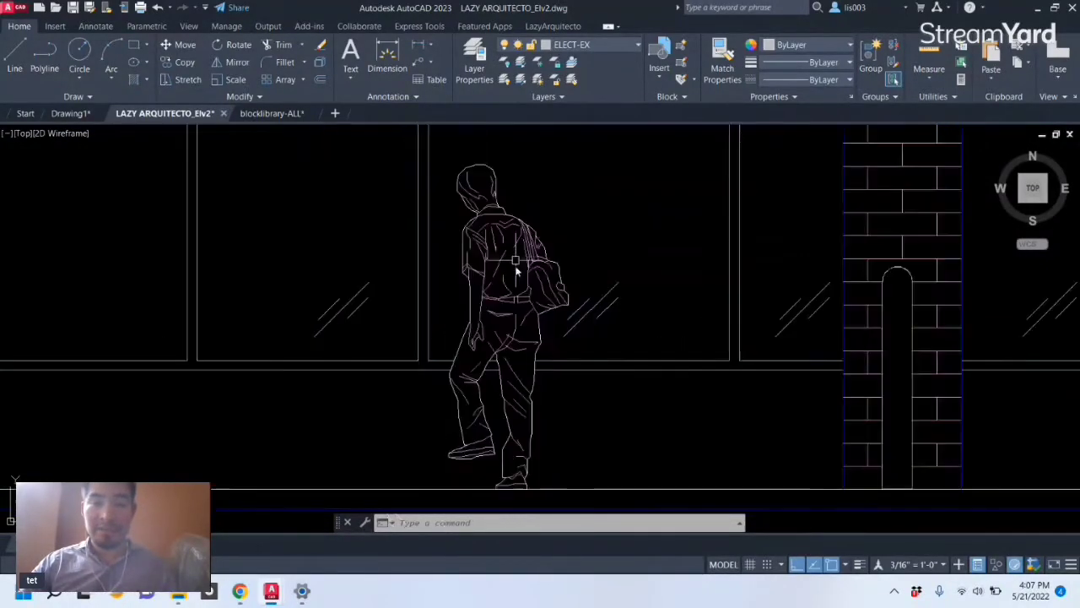
text(LAY)
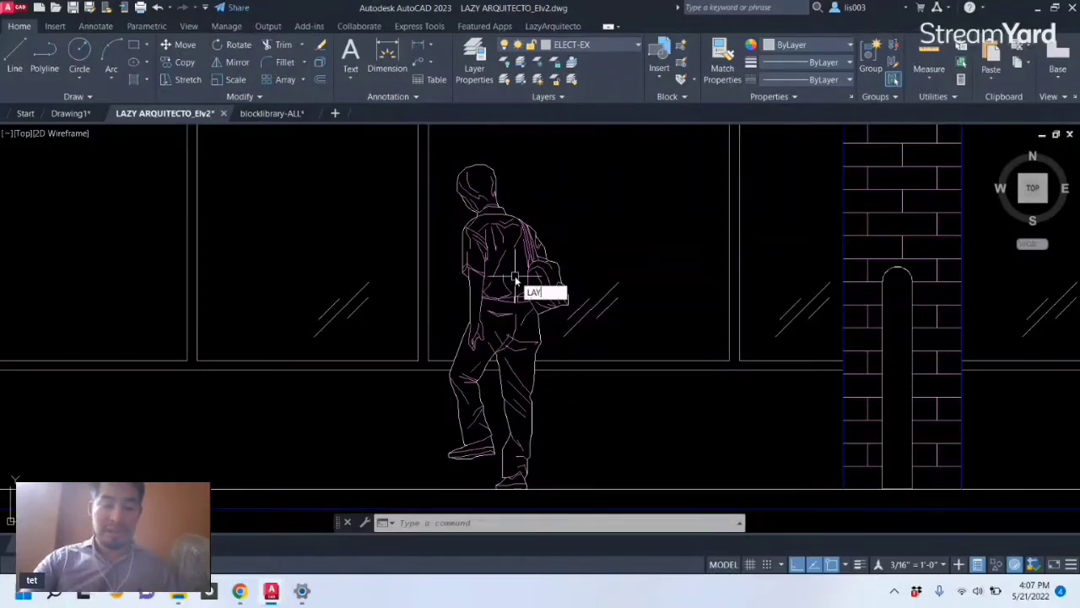
text(FRZ)
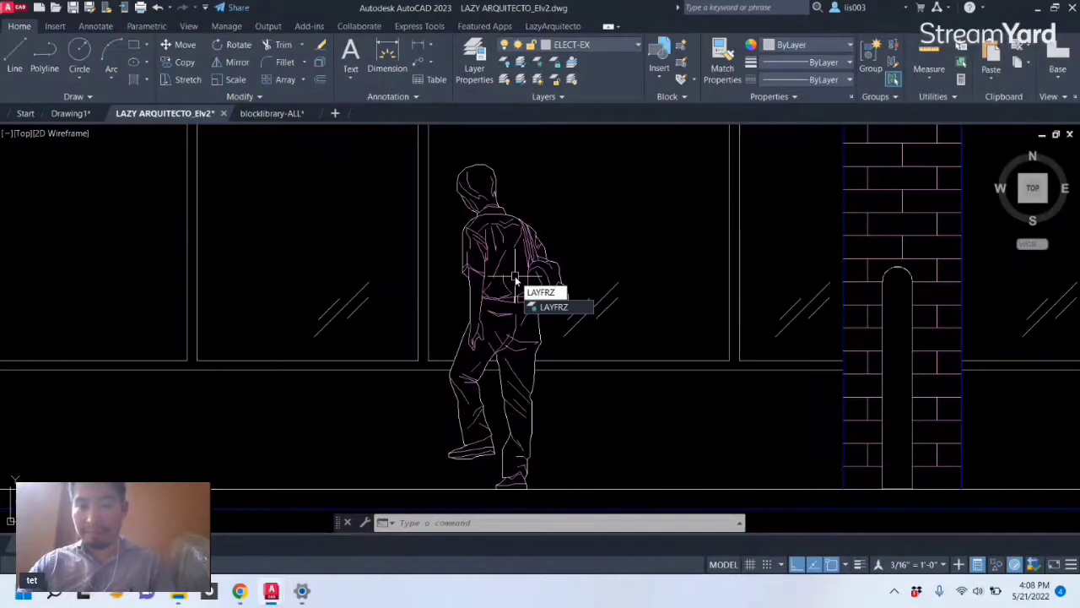
key(Return)
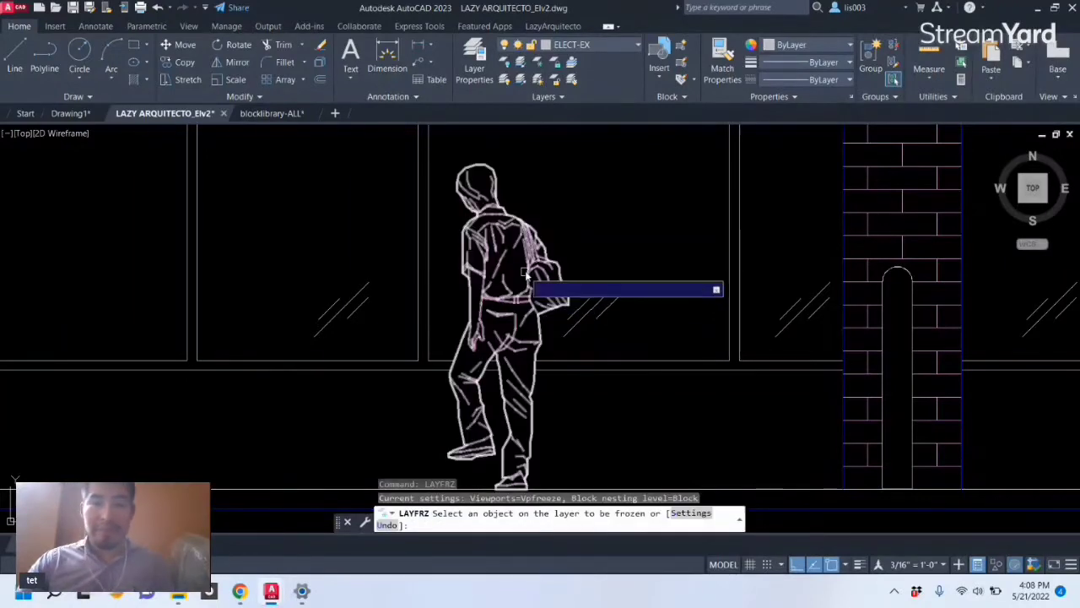
click(692, 514)
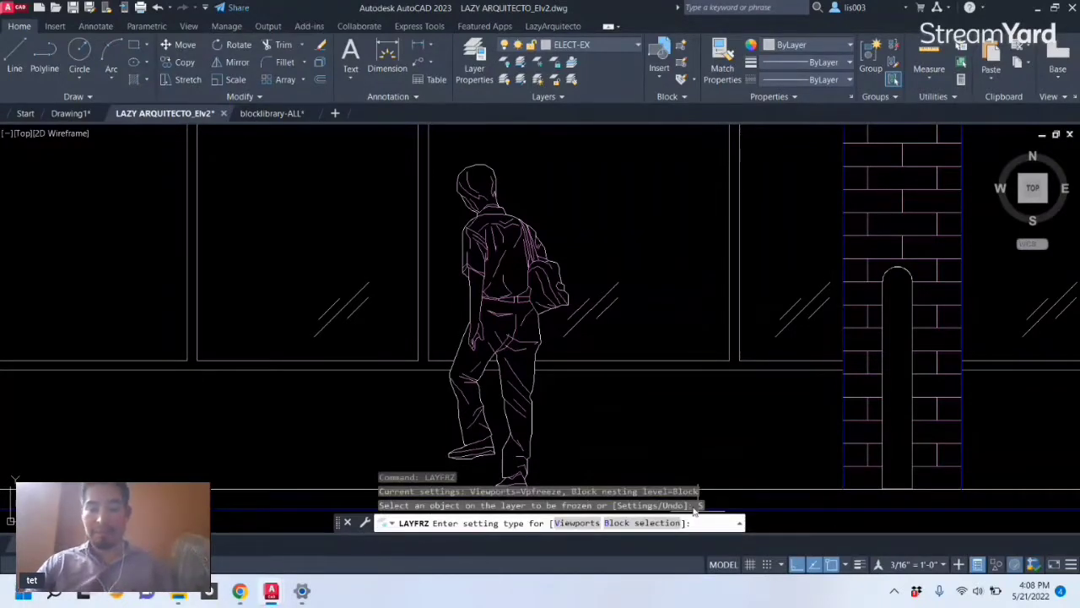
click(630, 523)
key(Down)
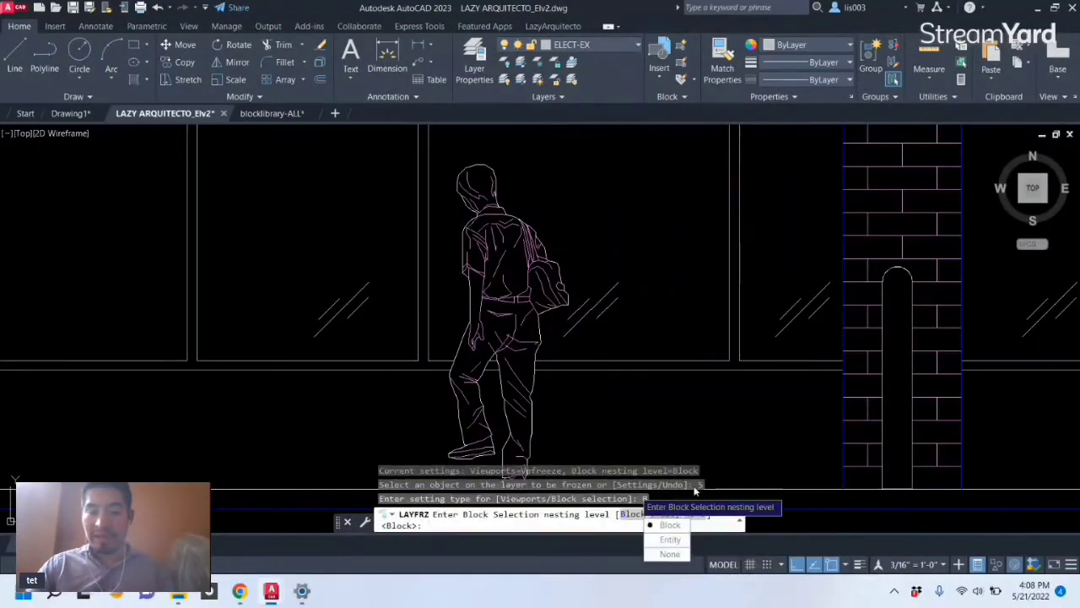
click(670, 540)
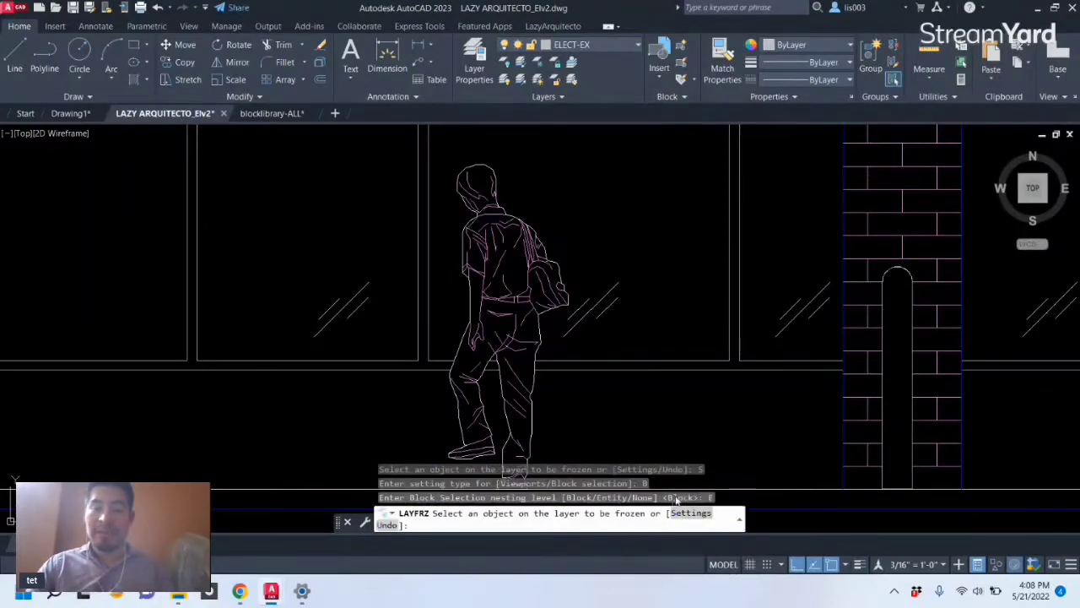
middle_drag(584, 244, 579, 240)
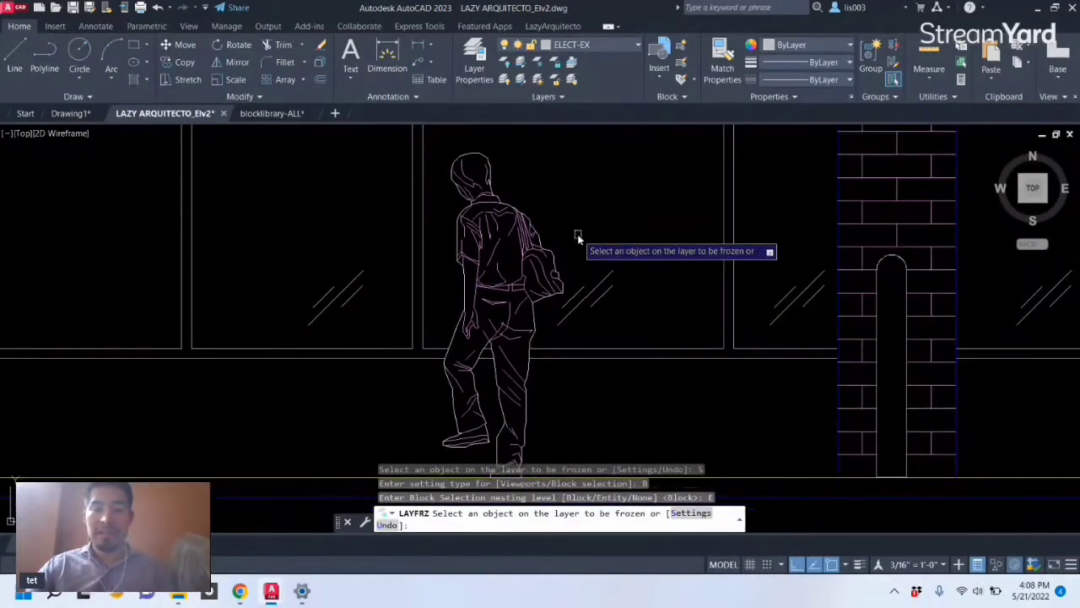
scroll(577, 236, down, 3)
scroll(547, 252, up, 3)
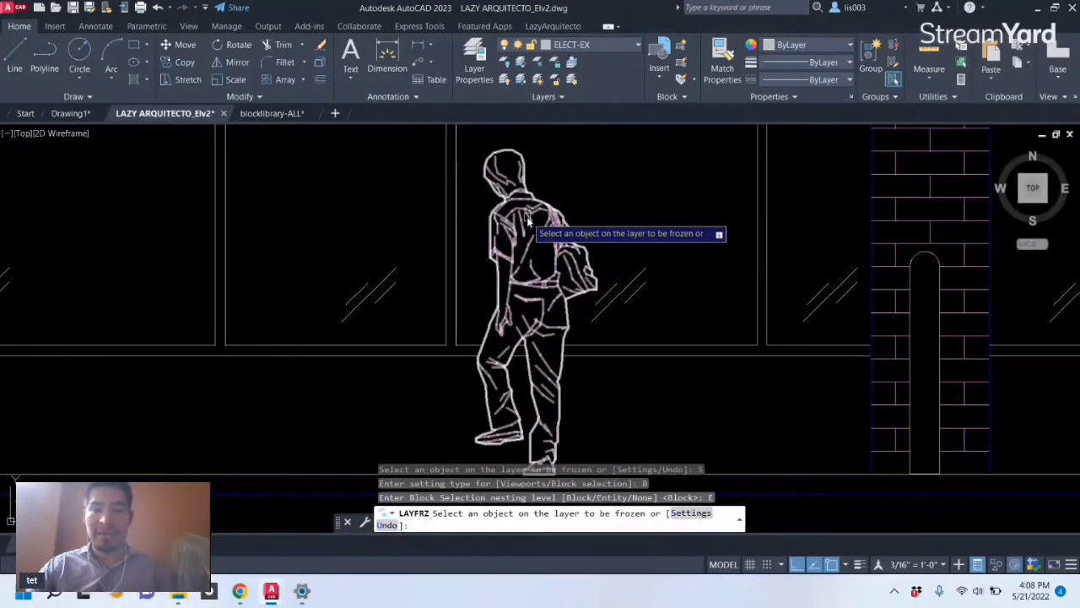
click(528, 218)
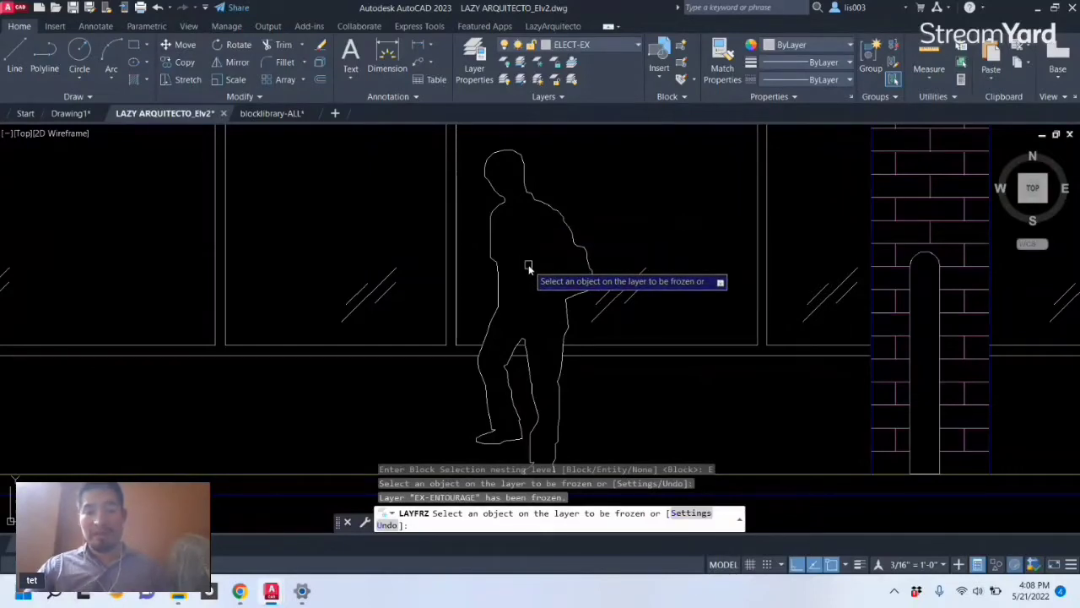
- Cancel LAYFRZ and zoom out to the whole sheet, brick columns, door and viewport border
key(Escape)
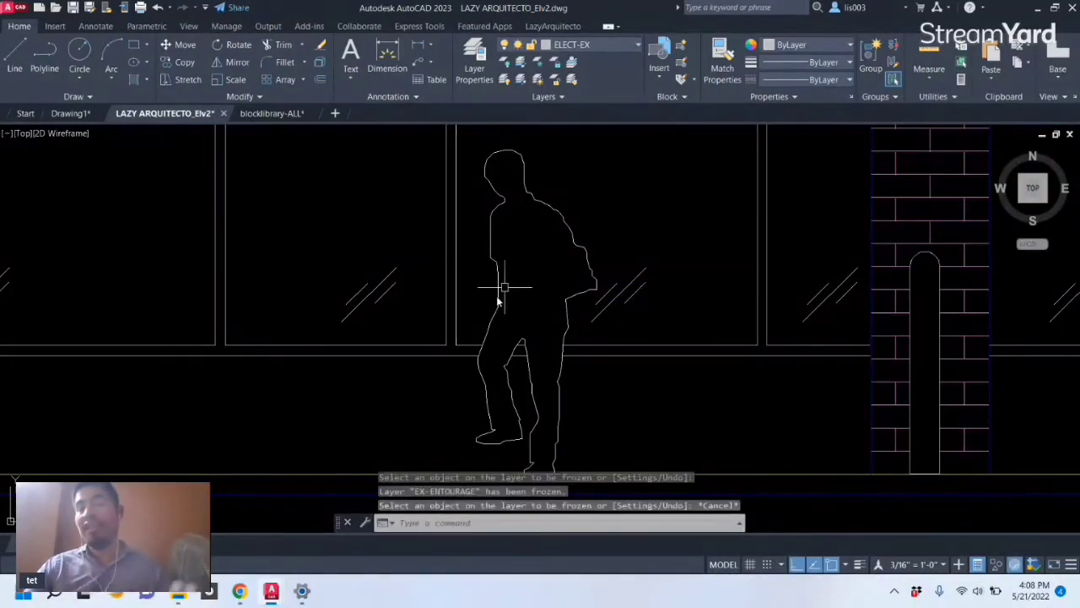
scroll(494, 304, down, 3)
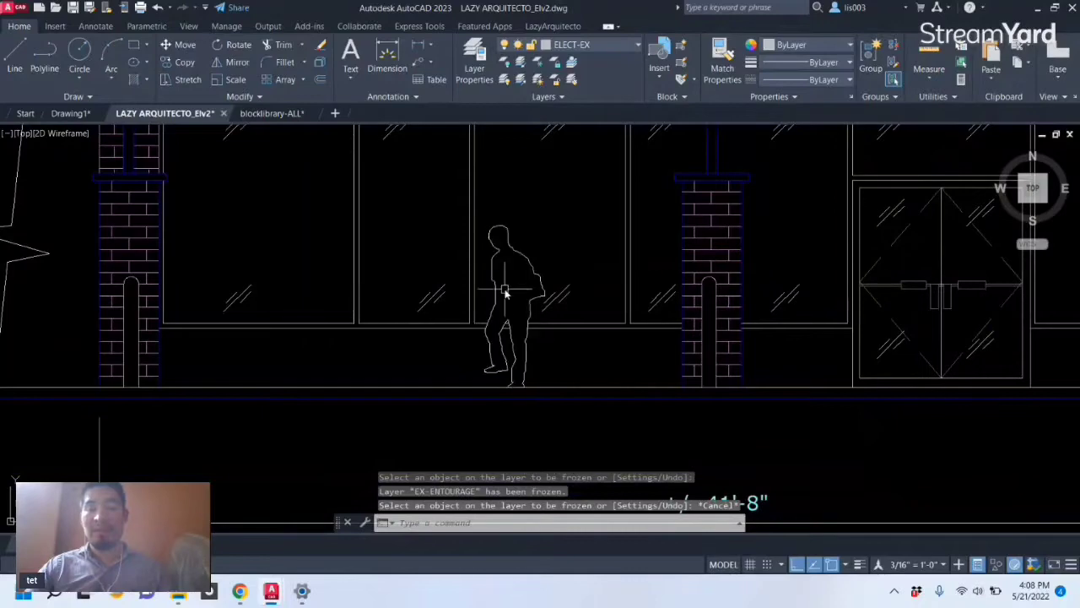
middle_drag(499, 296, 483, 327)
scroll(487, 324, up, 2)
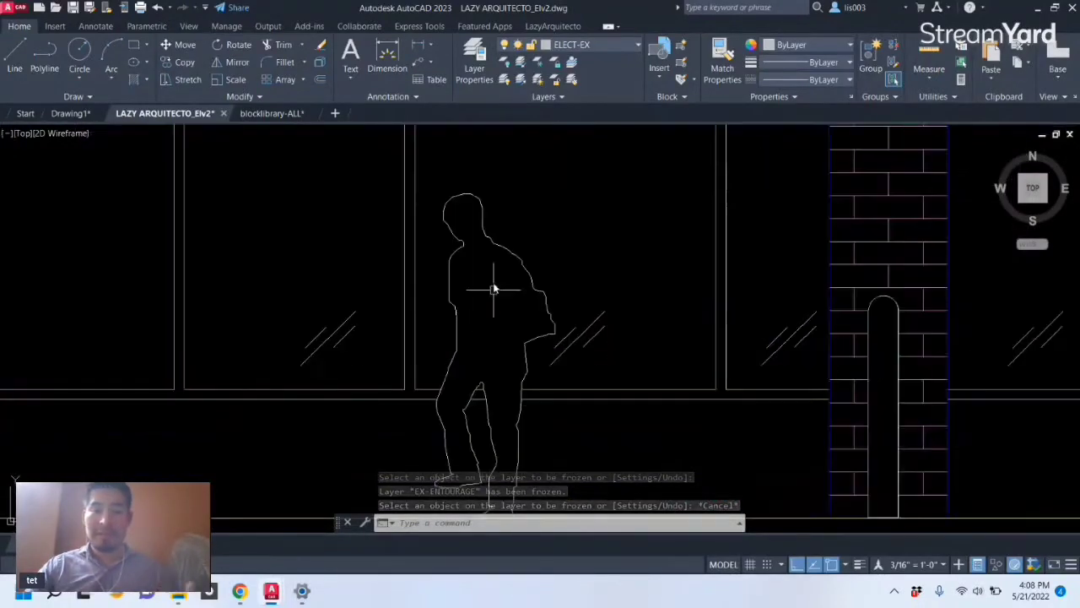
scroll(476, 202, up, 1)
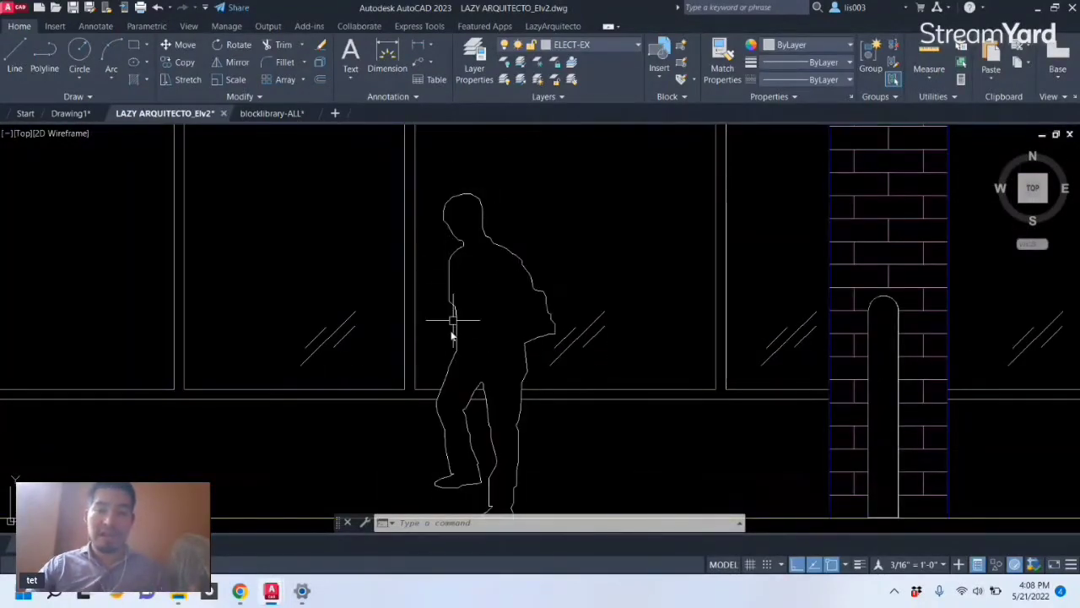
scroll(446, 358, down, 3)
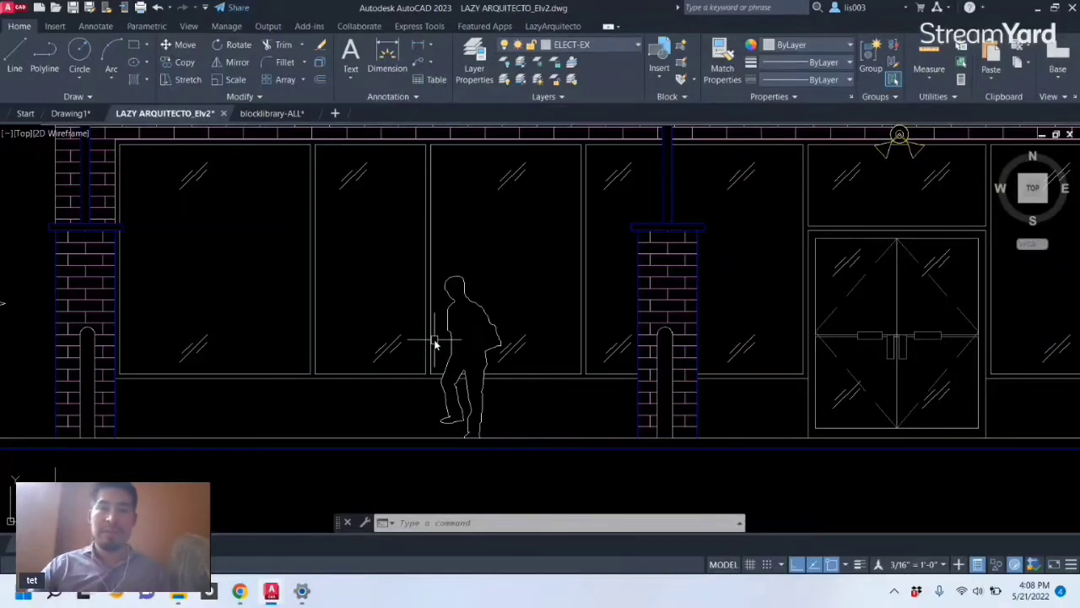
- Zoom and pan to read the LOCK & UNLOCK BLOCKS note
scroll(436, 343, down, 6)
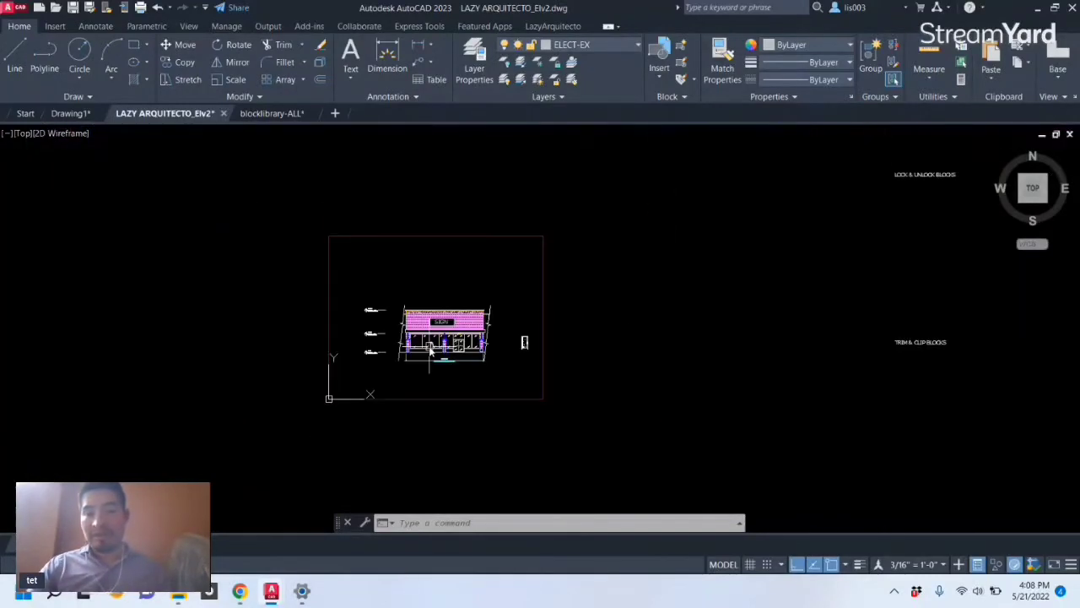
scroll(436, 353, down, 3)
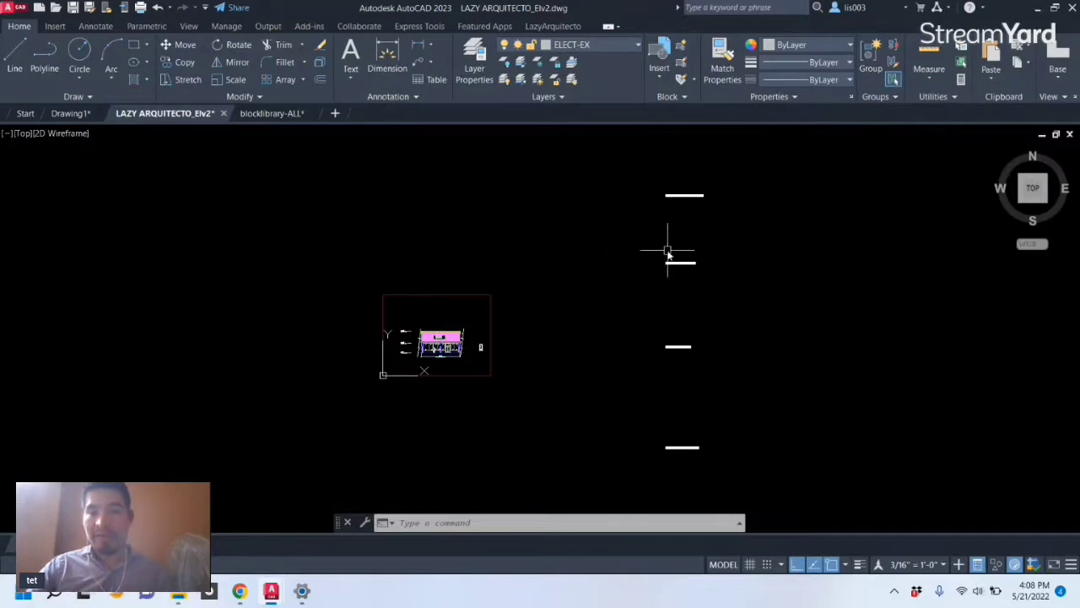
scroll(668, 253, up, 9)
middle_drag(731, 369, 560, 357)
scroll(554, 348, up, 3)
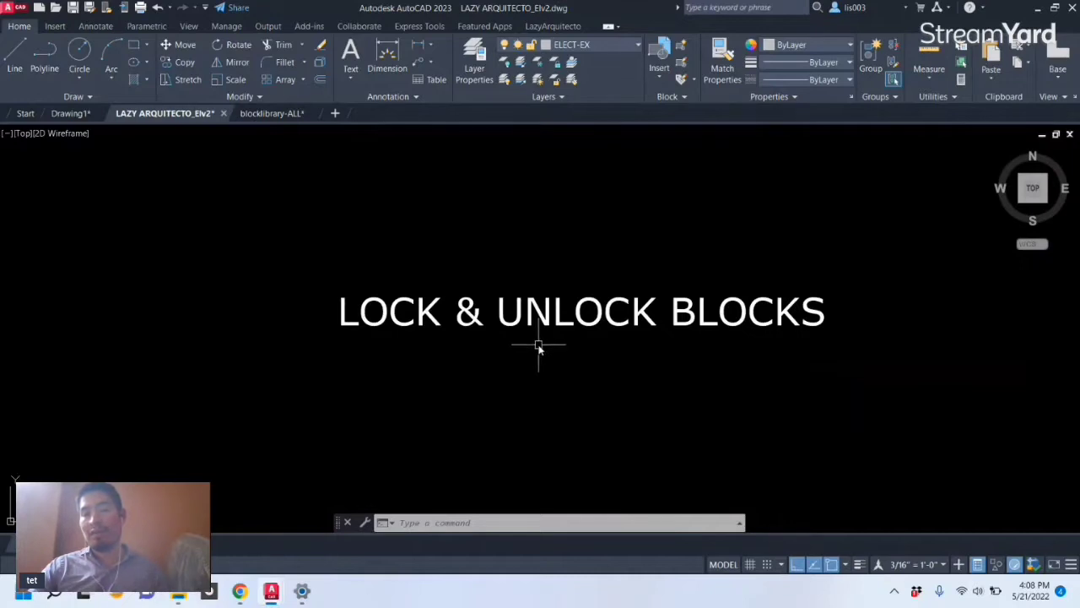
scroll(791, 290, down, 3)
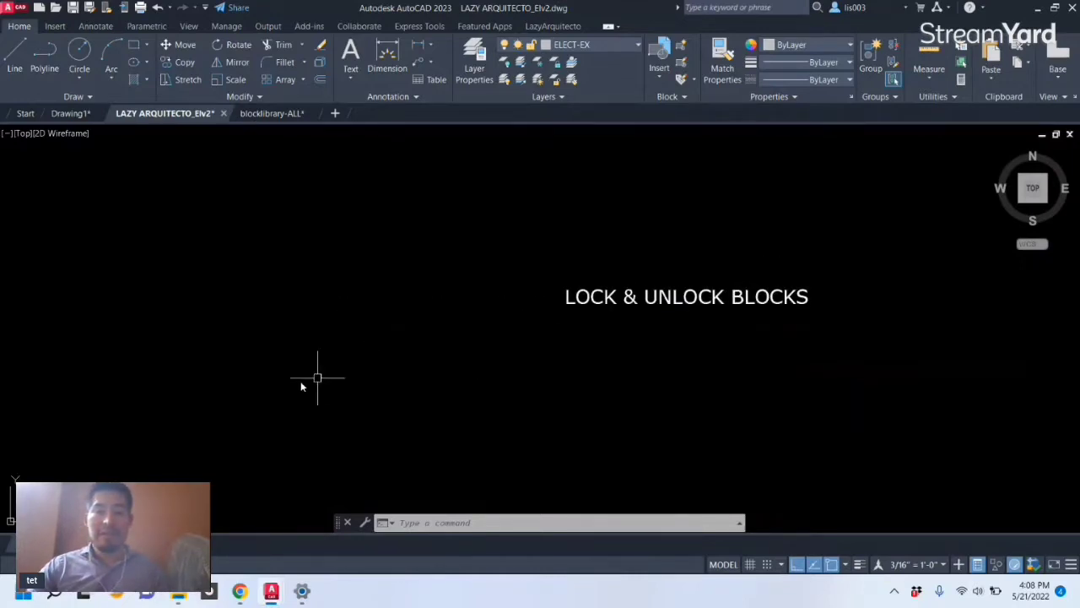
- Return to a close-up of the walking figure in front of the storefront windows
middle_drag(313, 379, 721, 191)
scroll(579, 259, up, 2)
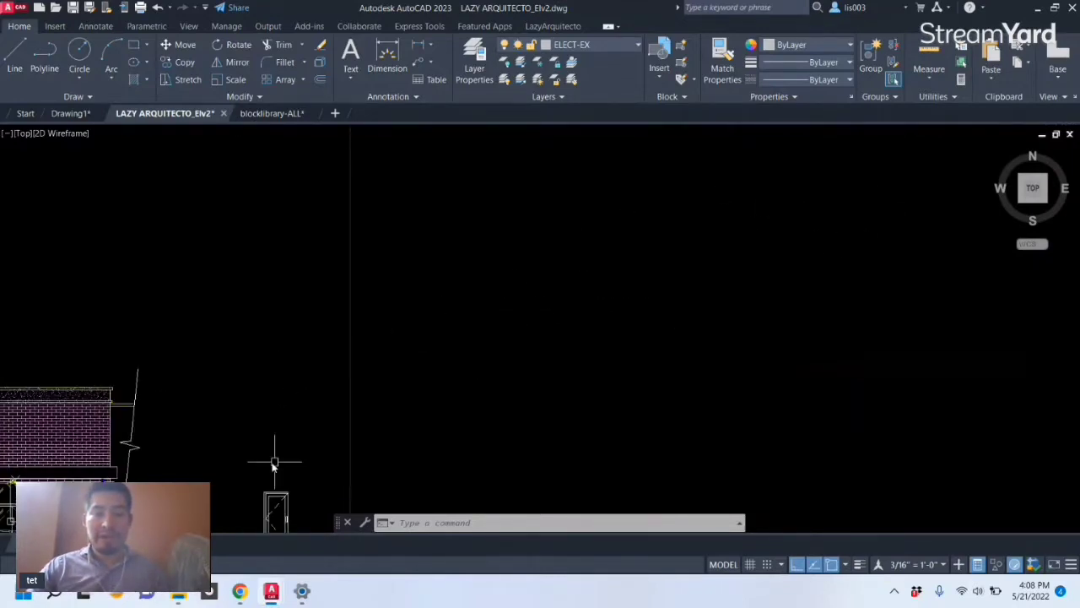
middle_drag(273, 453, 844, 298)
scroll(450, 379, up, 6)
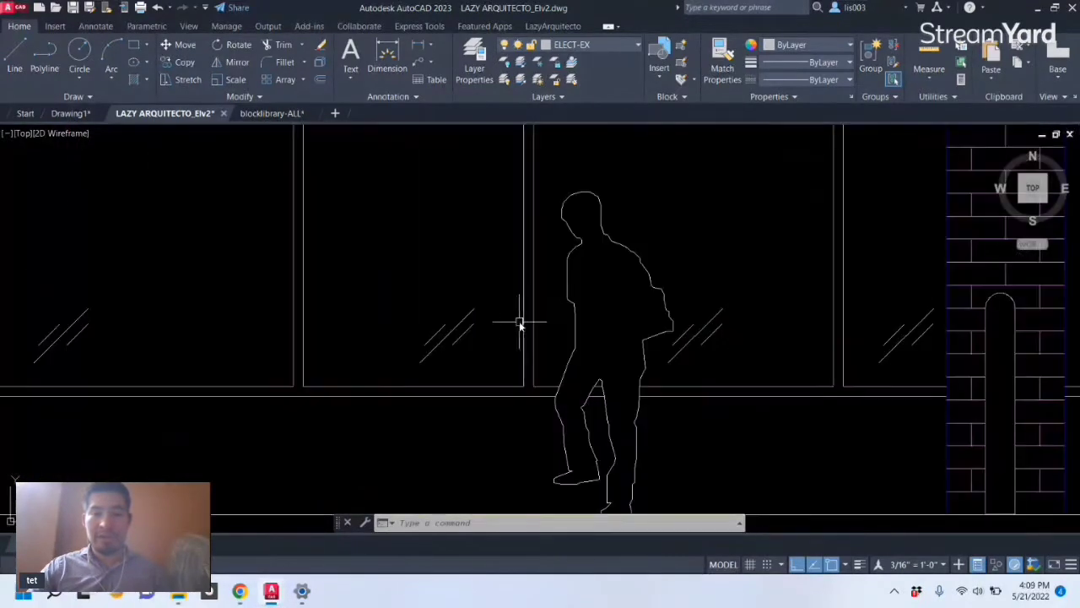
middle_drag(555, 290, 459, 234)
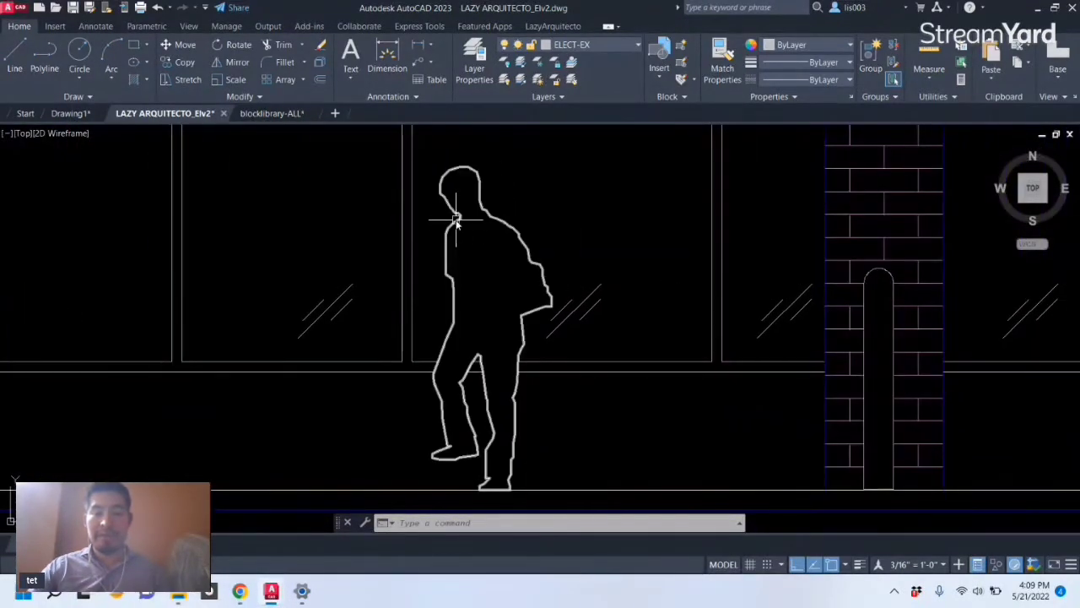
mouse_move(456, 220)
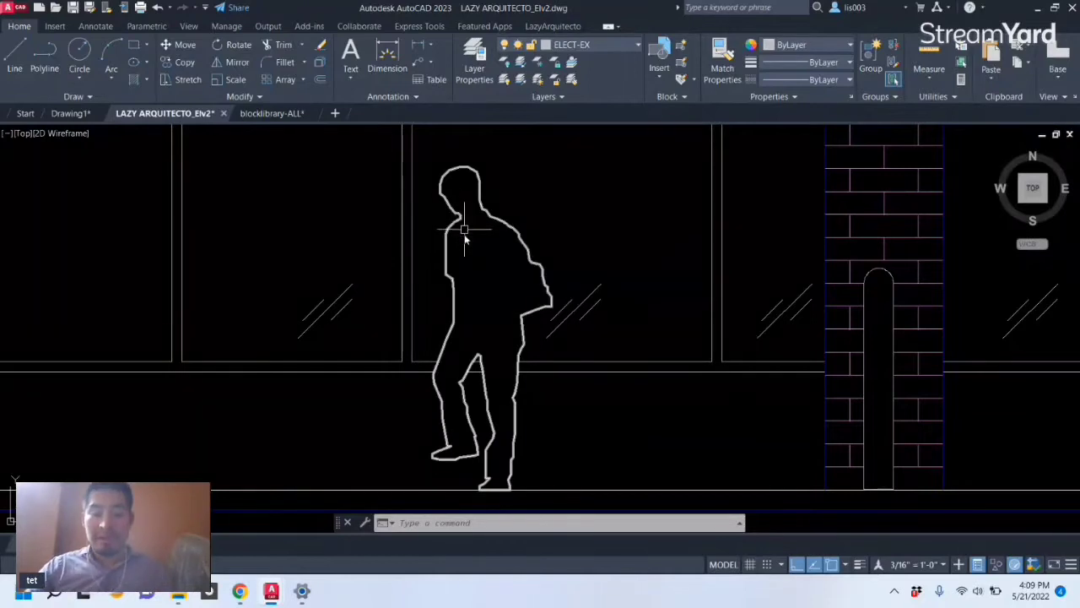
text(x)
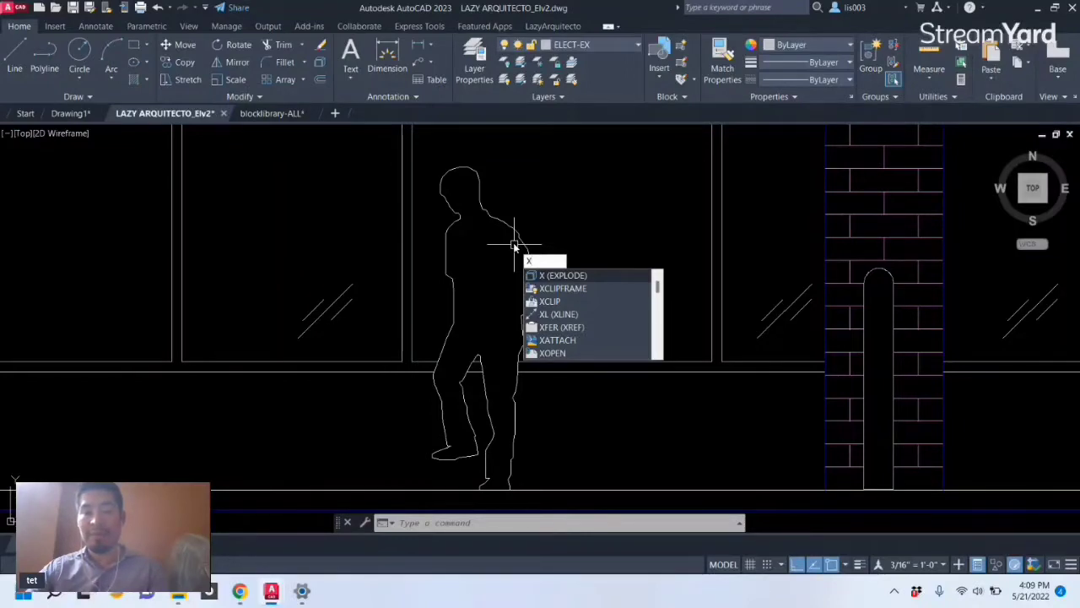
key(Return)
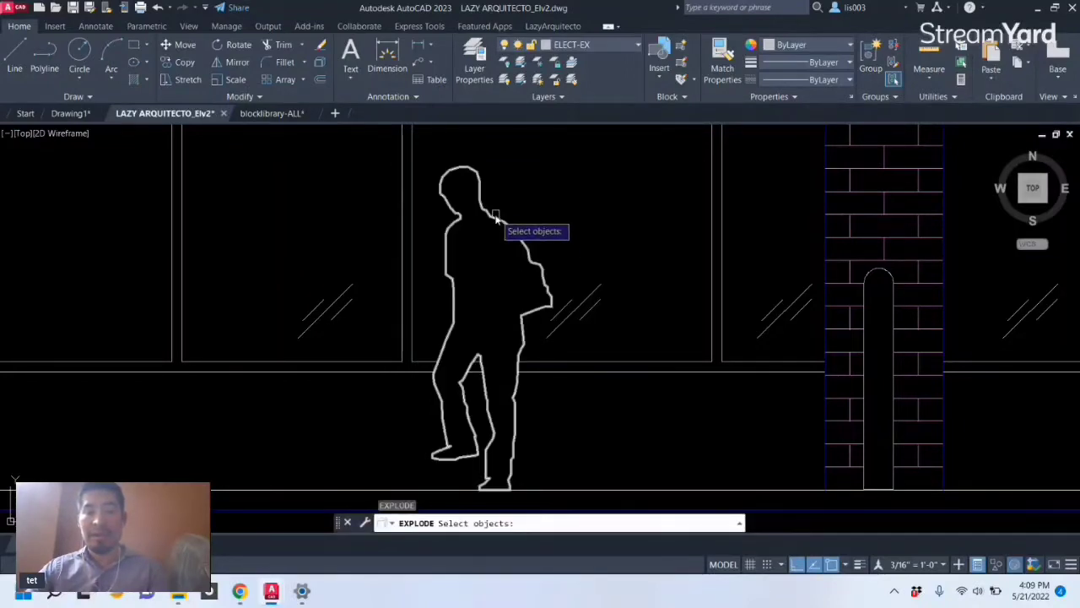
click(495, 217)
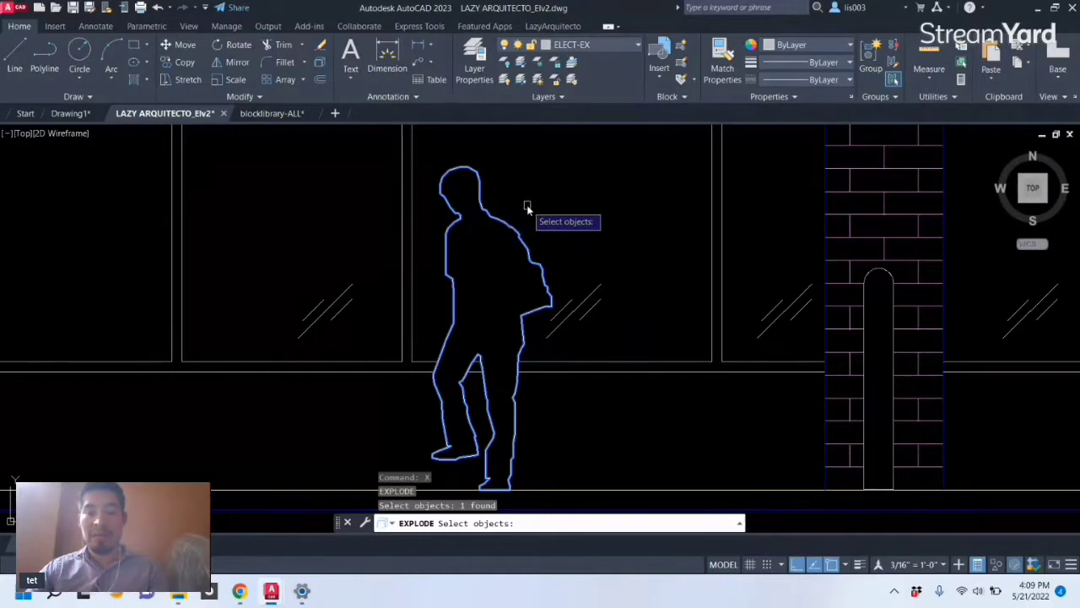
key(Return)
key(Return)
click(520, 228)
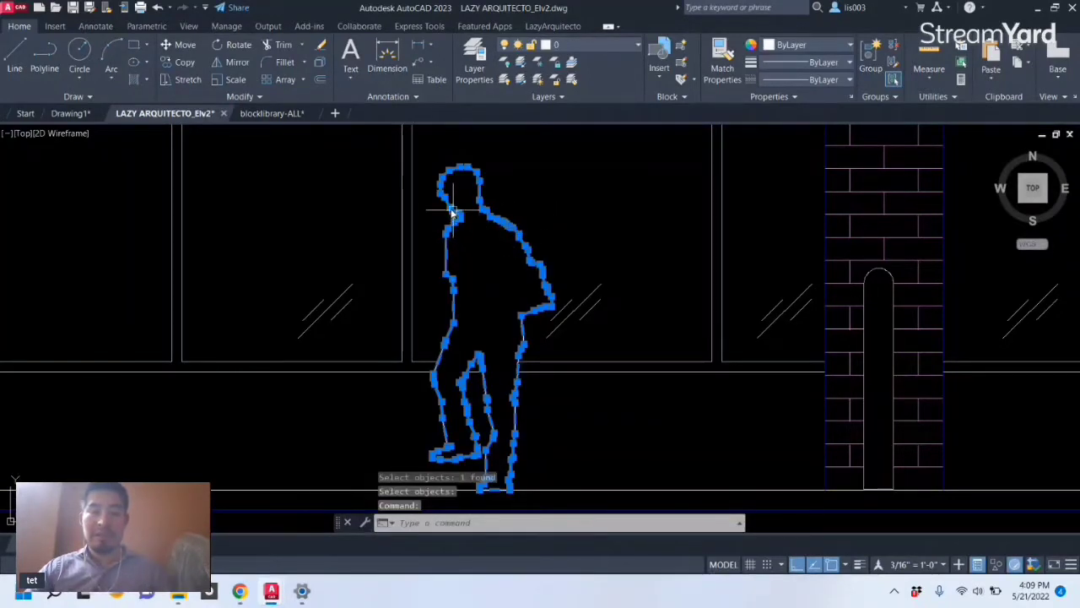
scroll(444, 177, up, 5)
scroll(464, 186, down, 5)
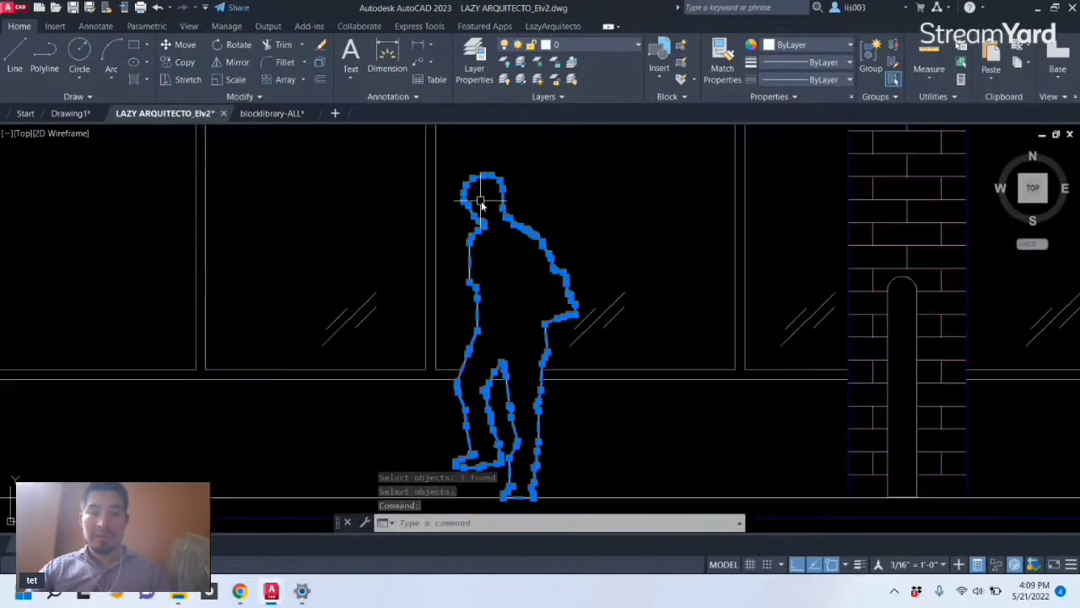
scroll(472, 252, up, 3)
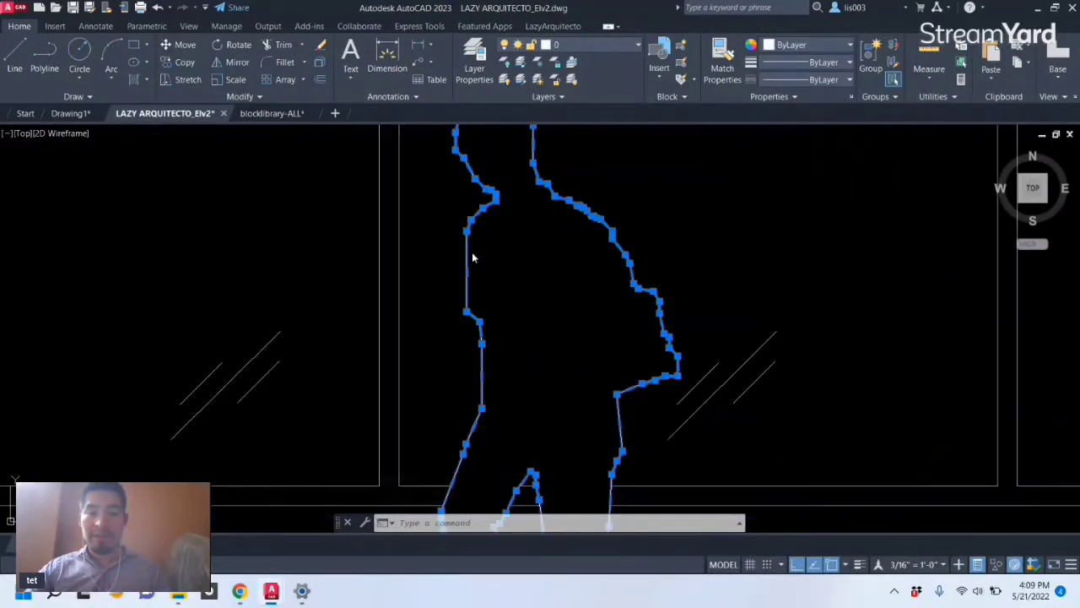
scroll(472, 252, down, 3)
key(Escape)
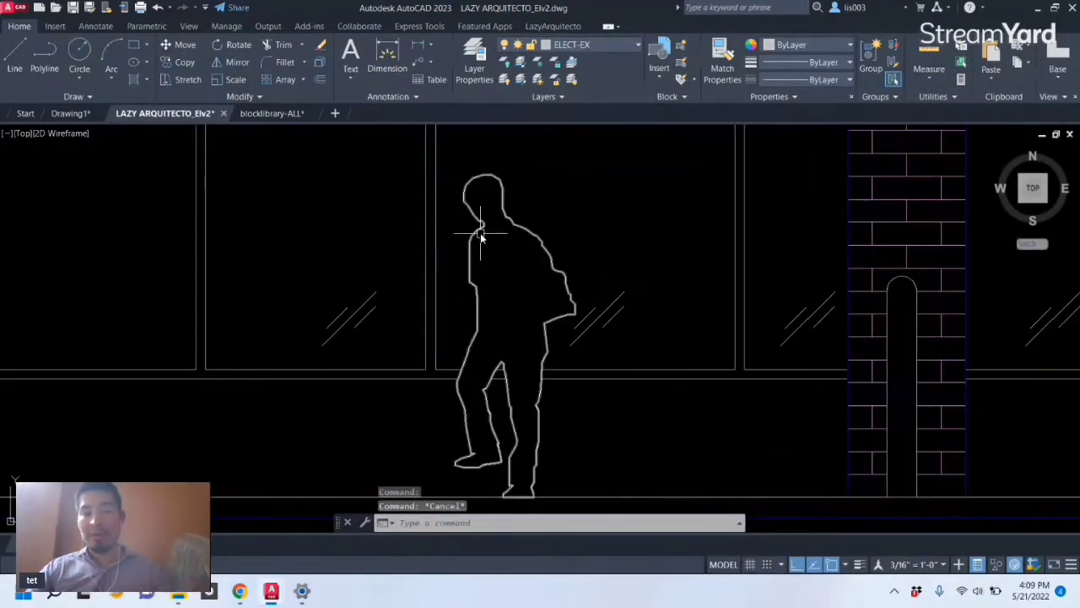
key(ctrl+z)
key(ctrl+z)
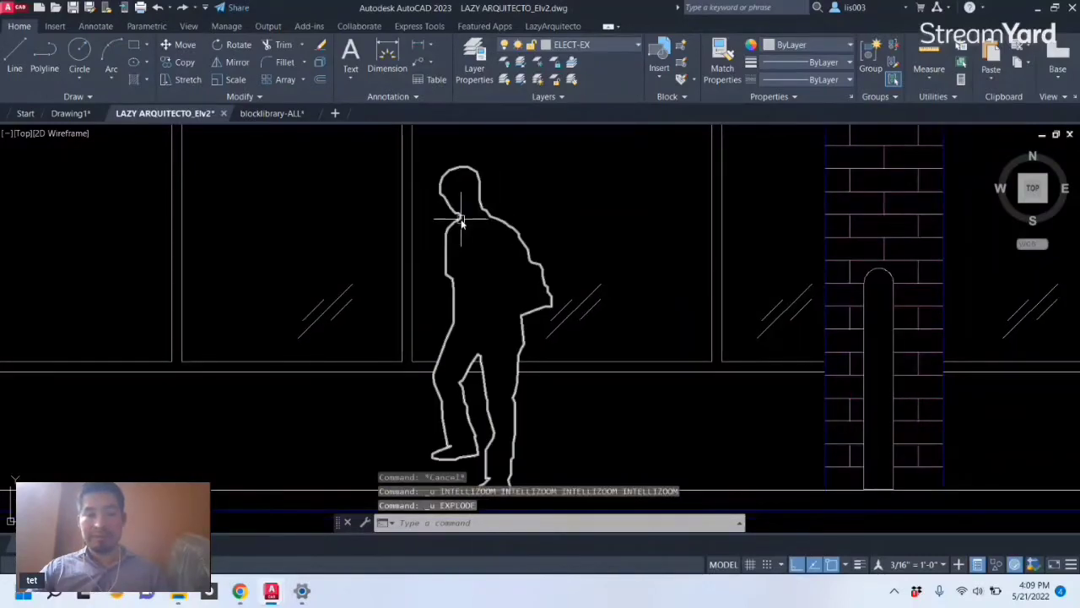
- Open DVN-PEOPLE in the Block Editor, review its Block properties, and close the editor
right_click(461, 221)
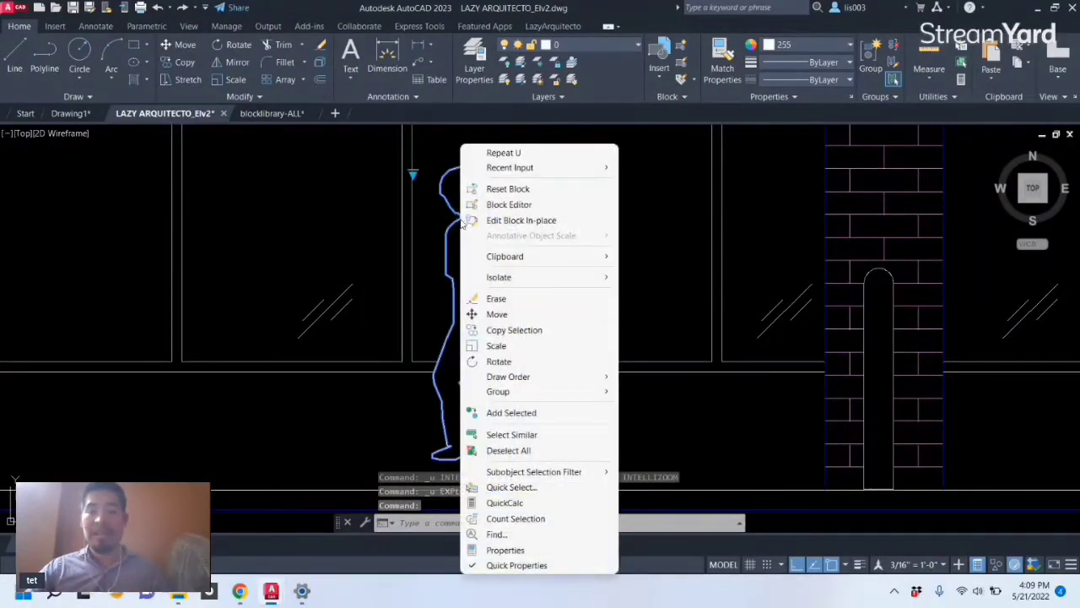
click(510, 205)
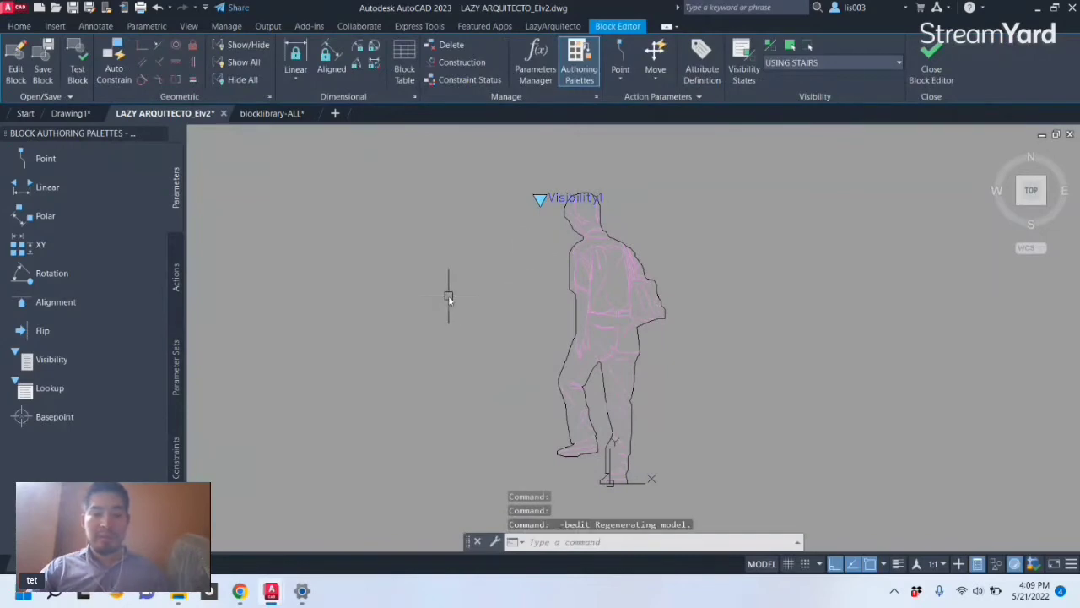
text(R)
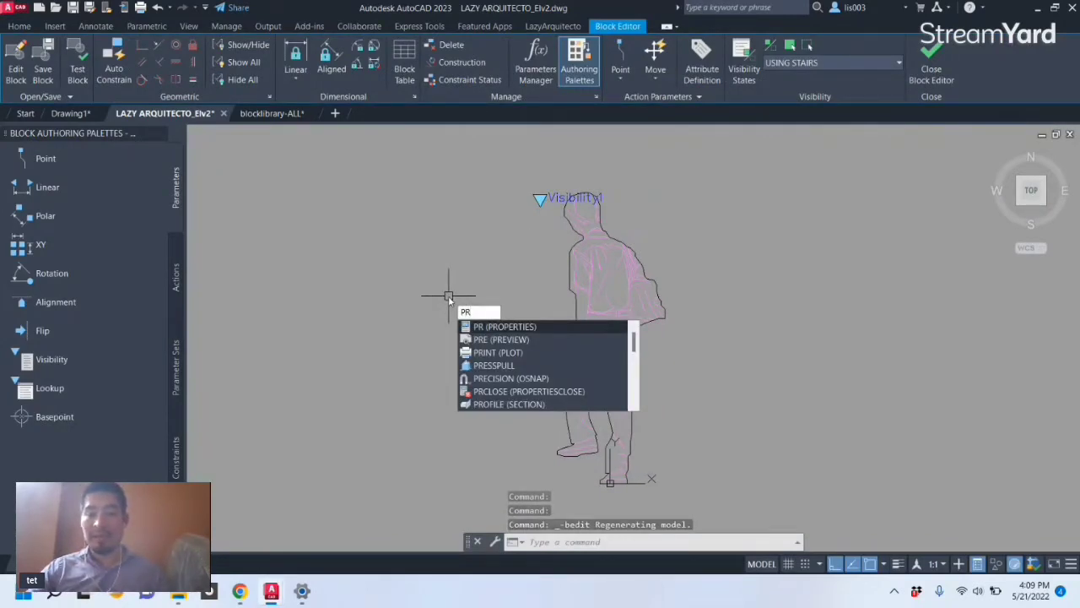
key(Return)
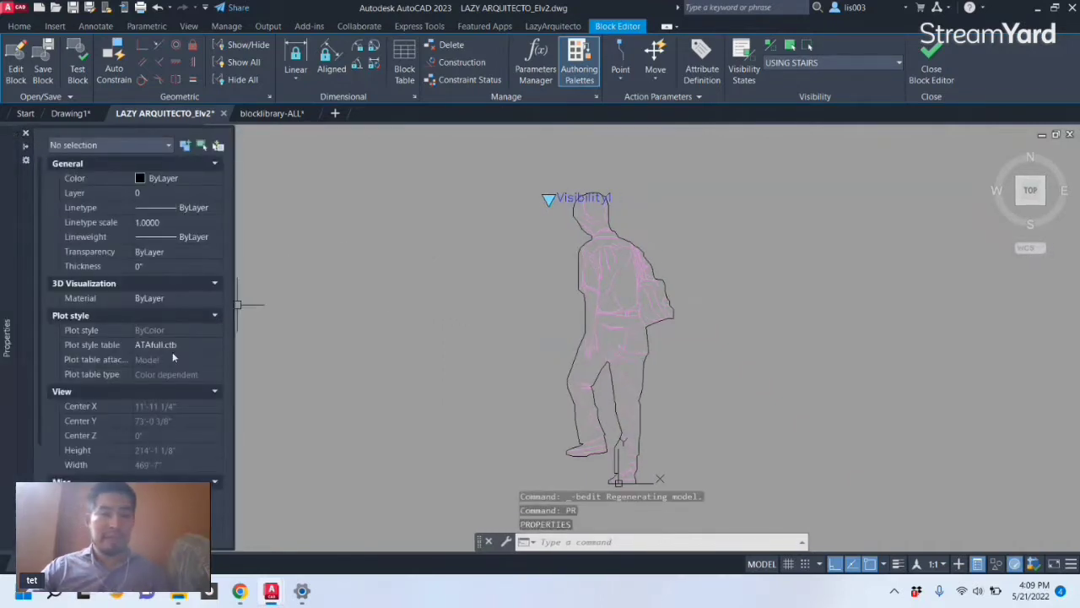
scroll(173, 358, down, 5)
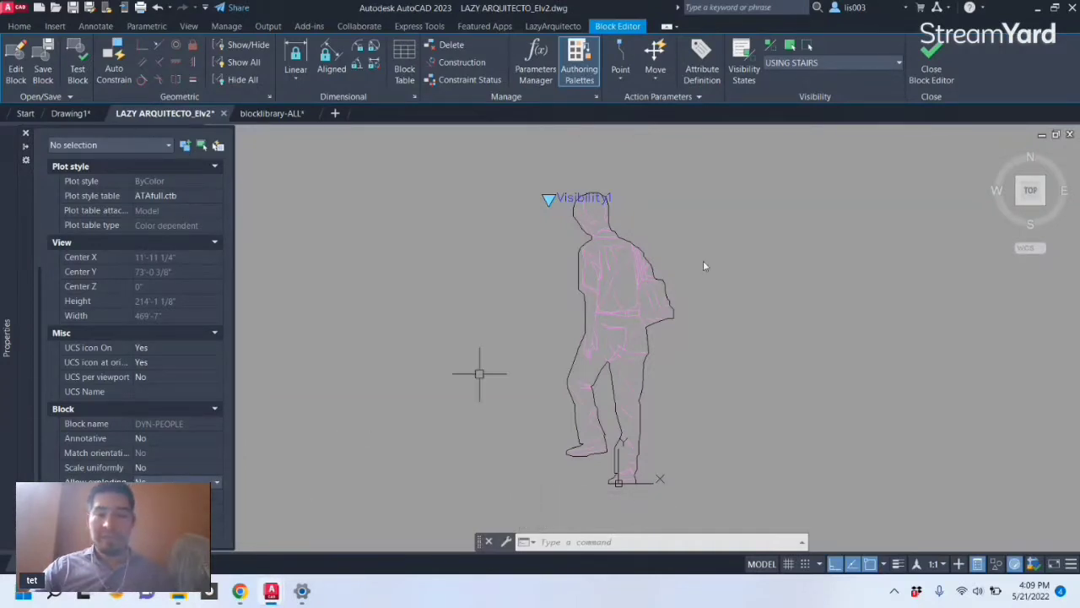
click(930, 67)
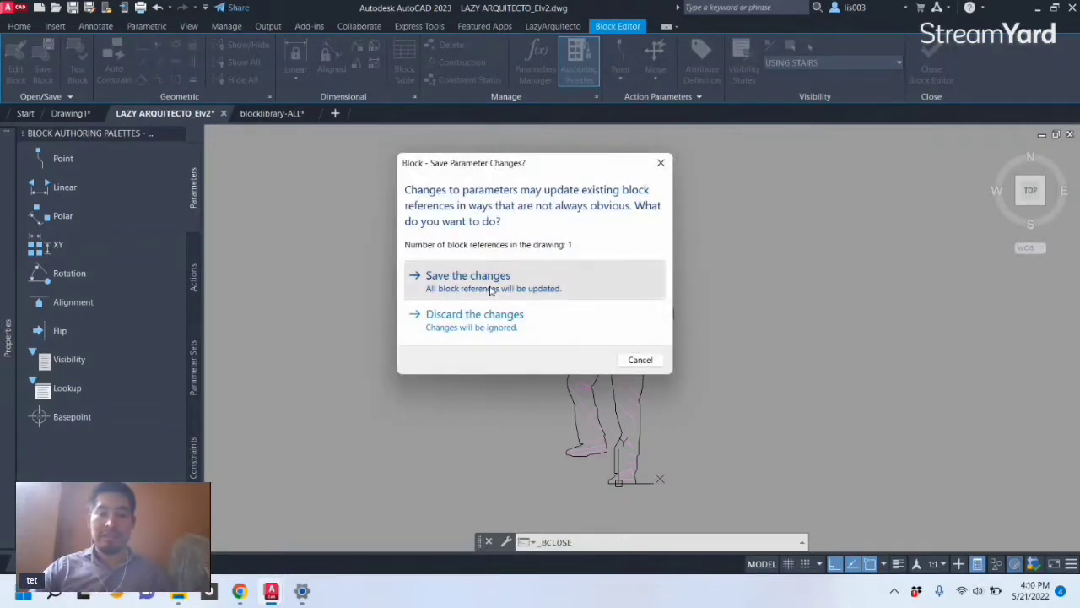
click(491, 285)
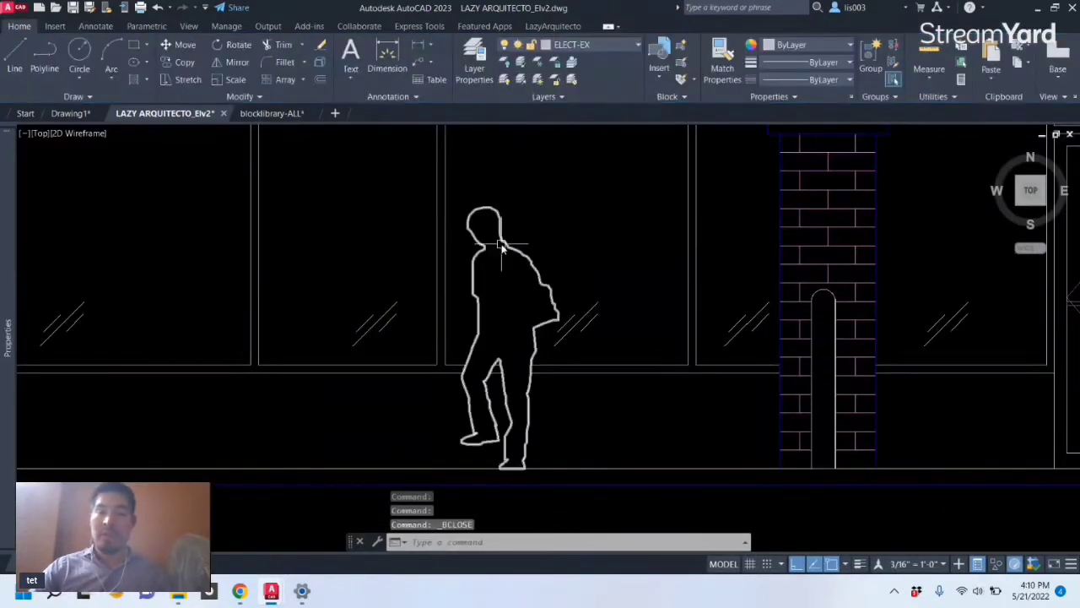
click(498, 255)
text(x)
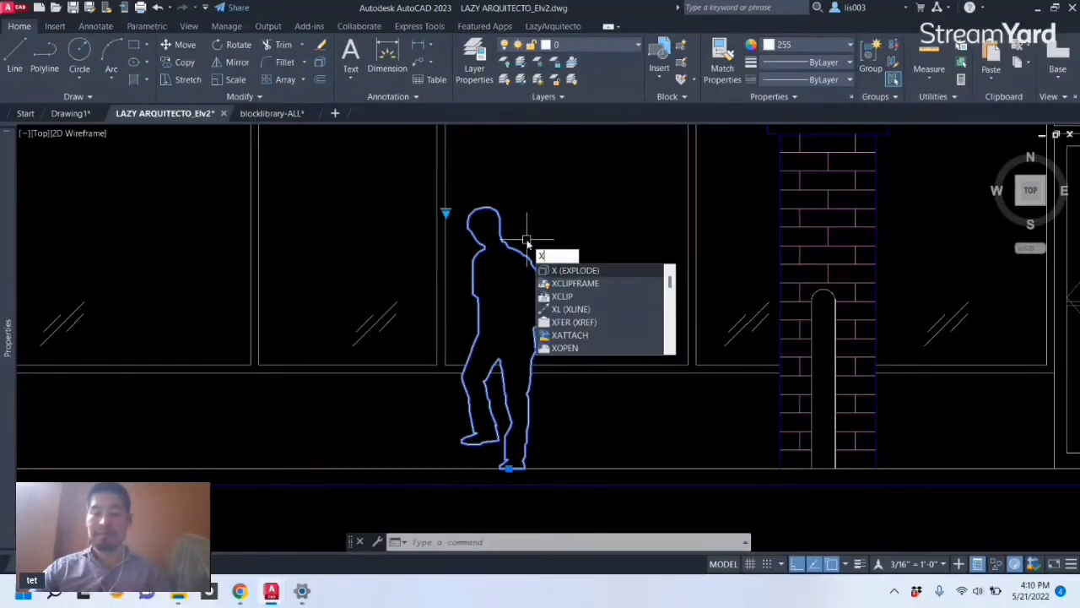
key(Return)
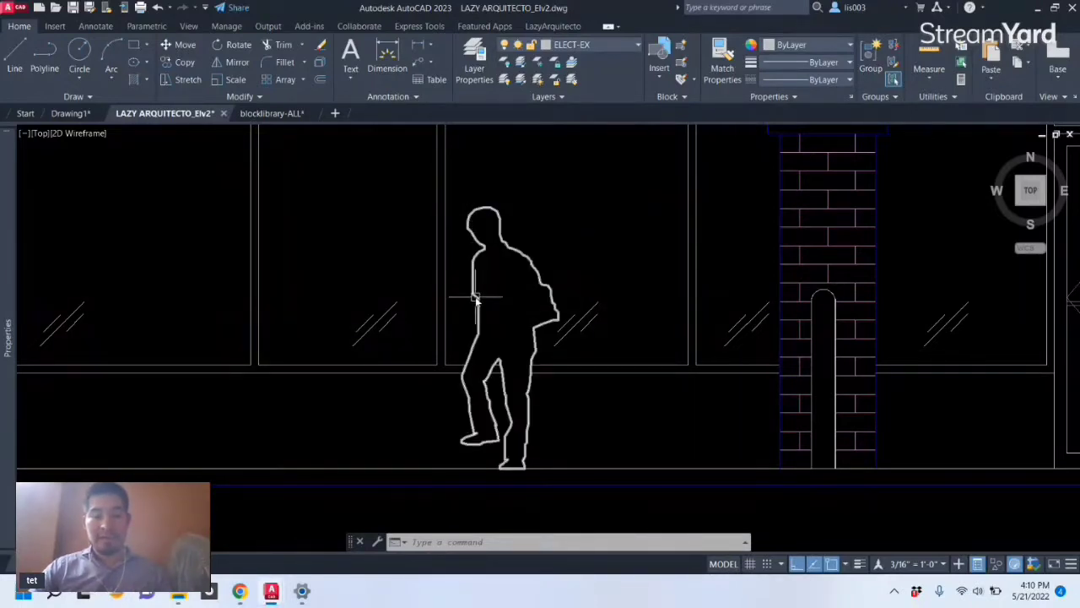
key(F2)
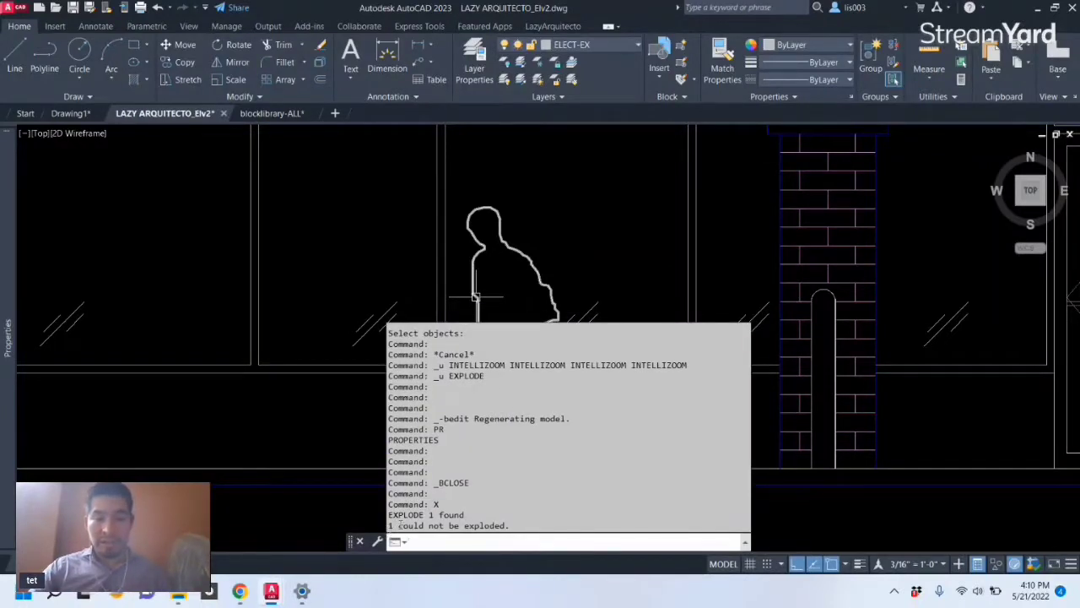
drag(509, 525, 394, 525)
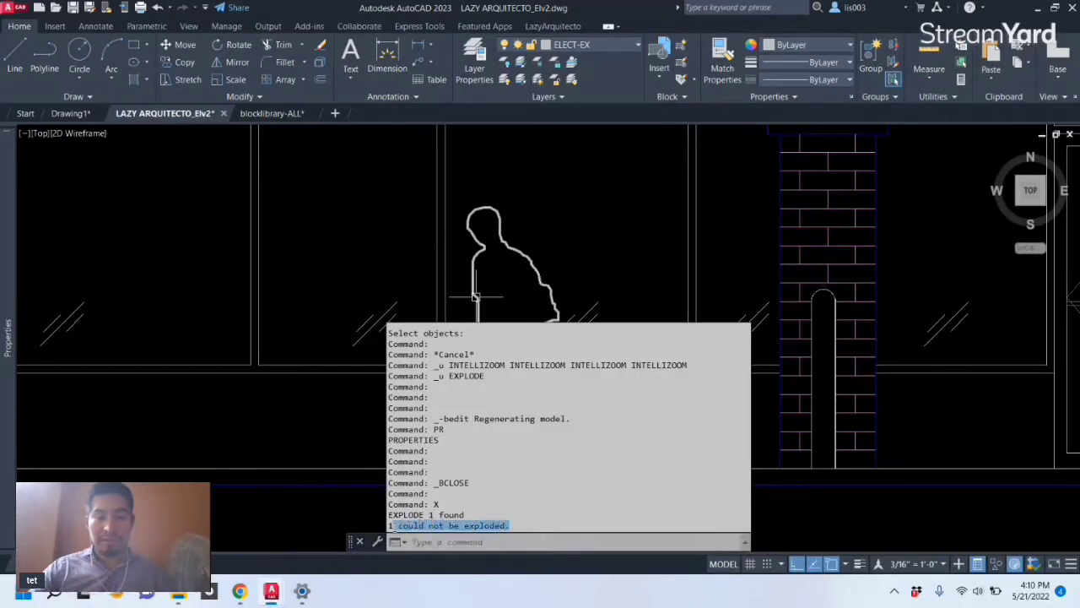
key(F2)
click(535, 270)
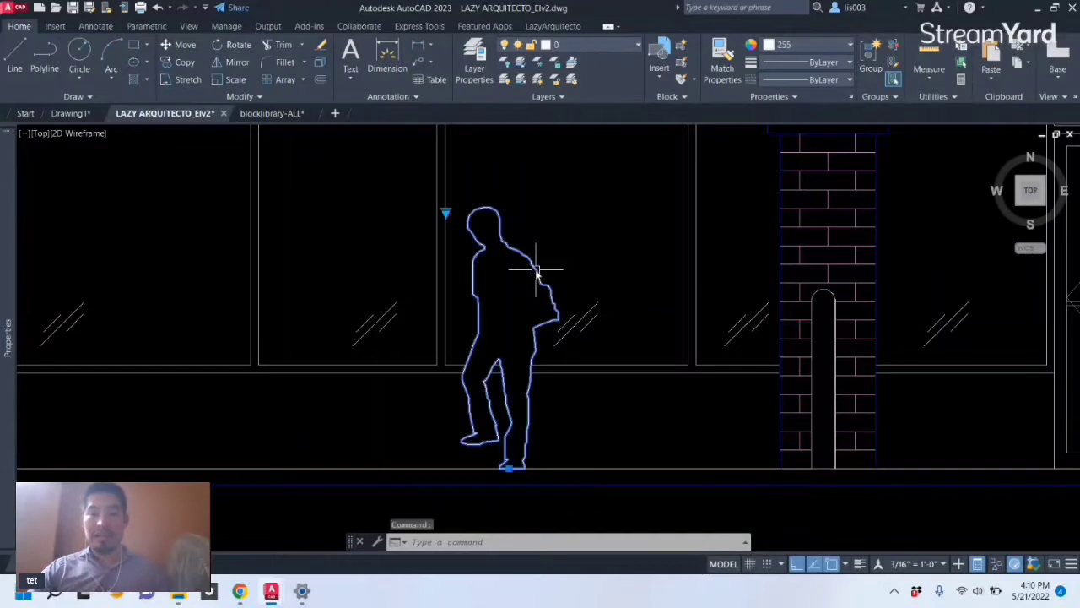
right_click(537, 271)
click(580, 211)
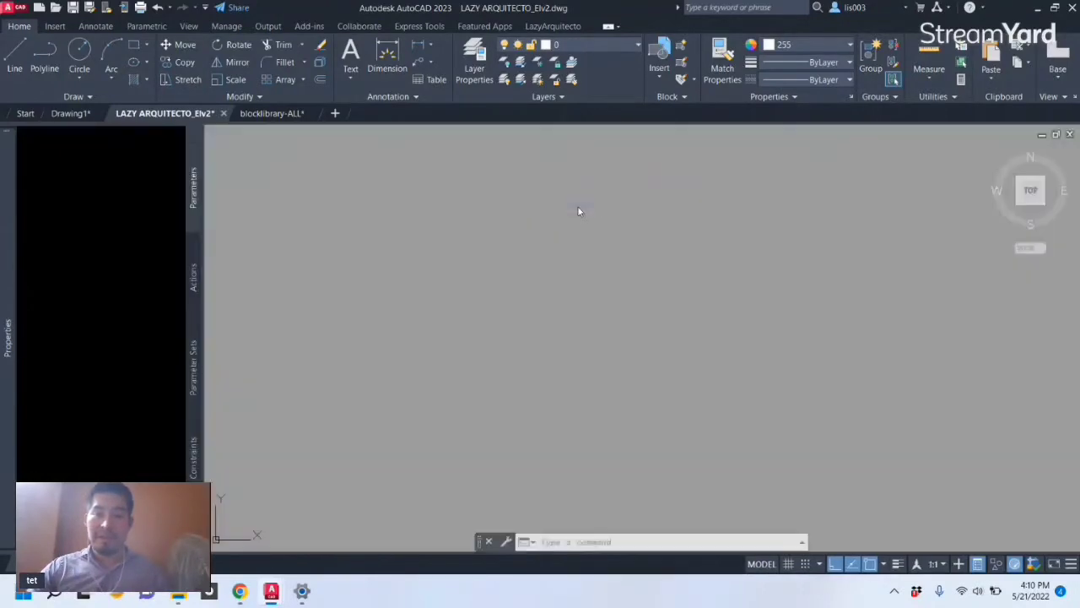
mouse_move(2, 483)
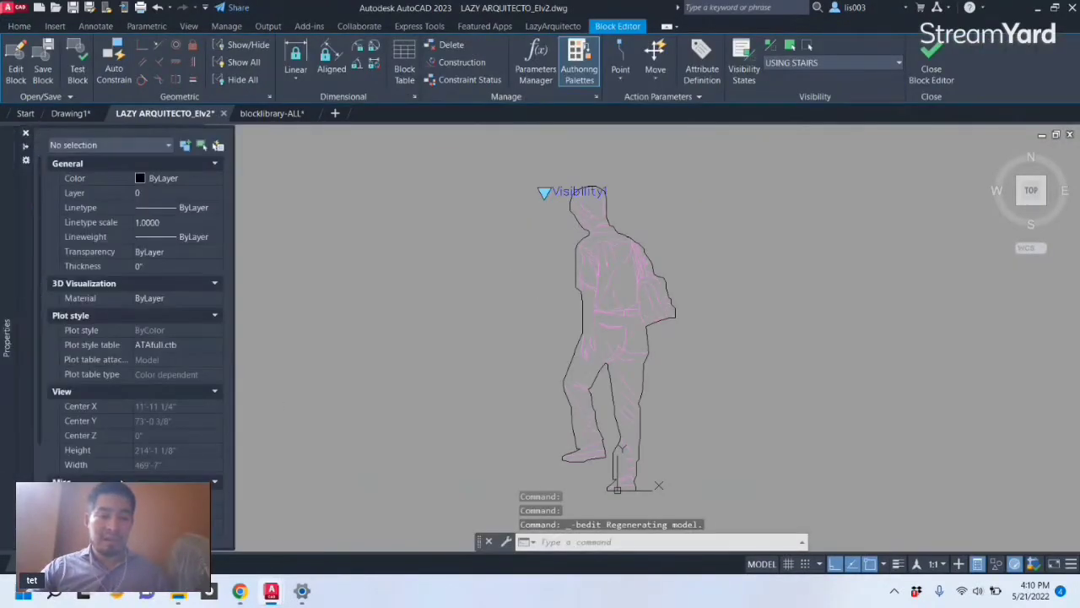
scroll(122, 481, down, 5)
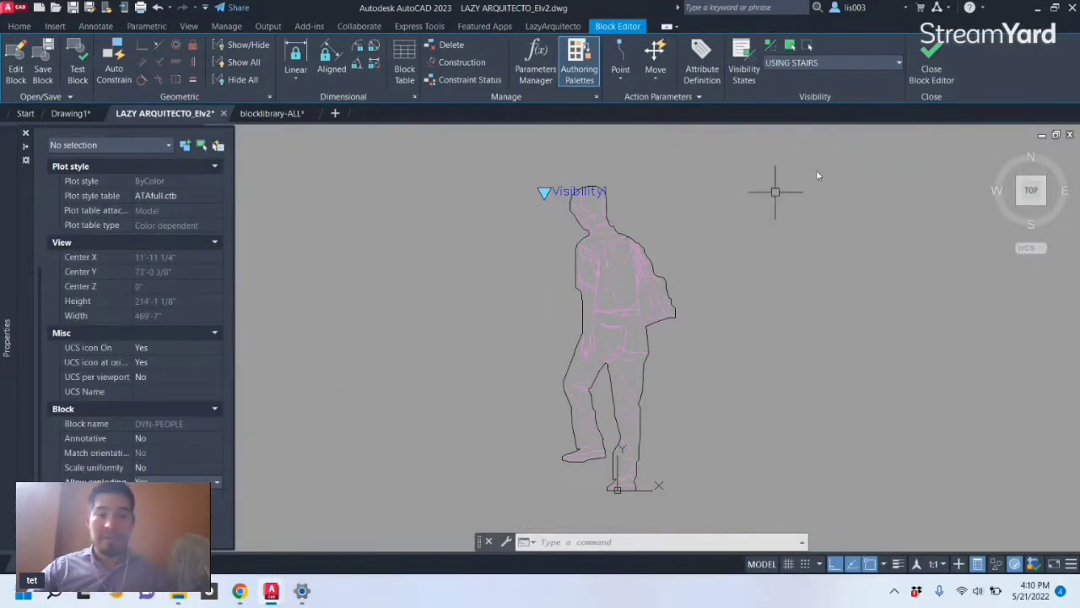
click(931, 61)
click(552, 286)
scroll(253, 383, down, 3)
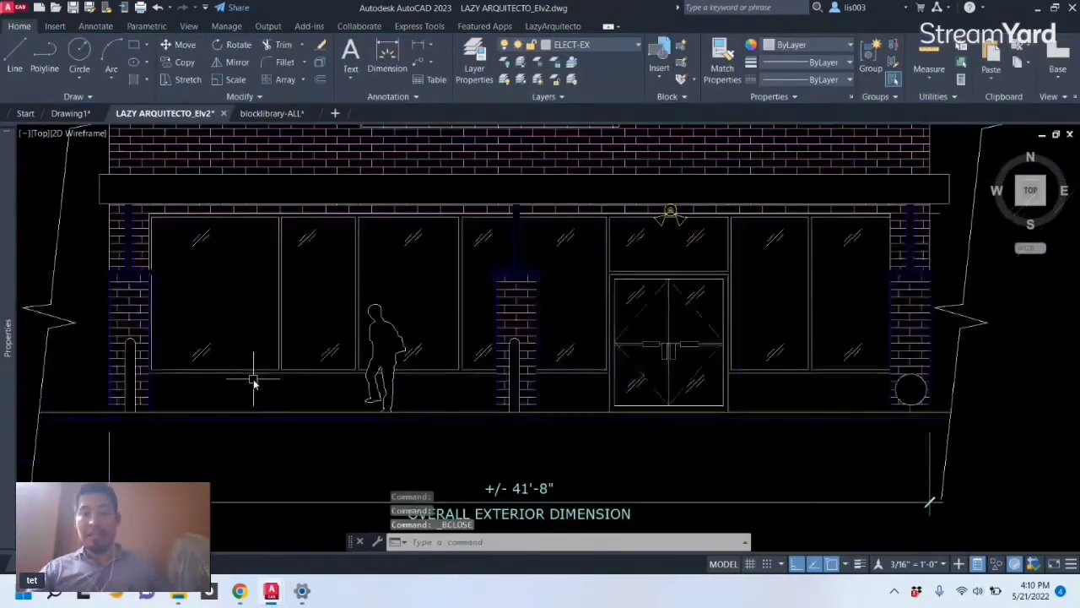
scroll(254, 382, down, 3)
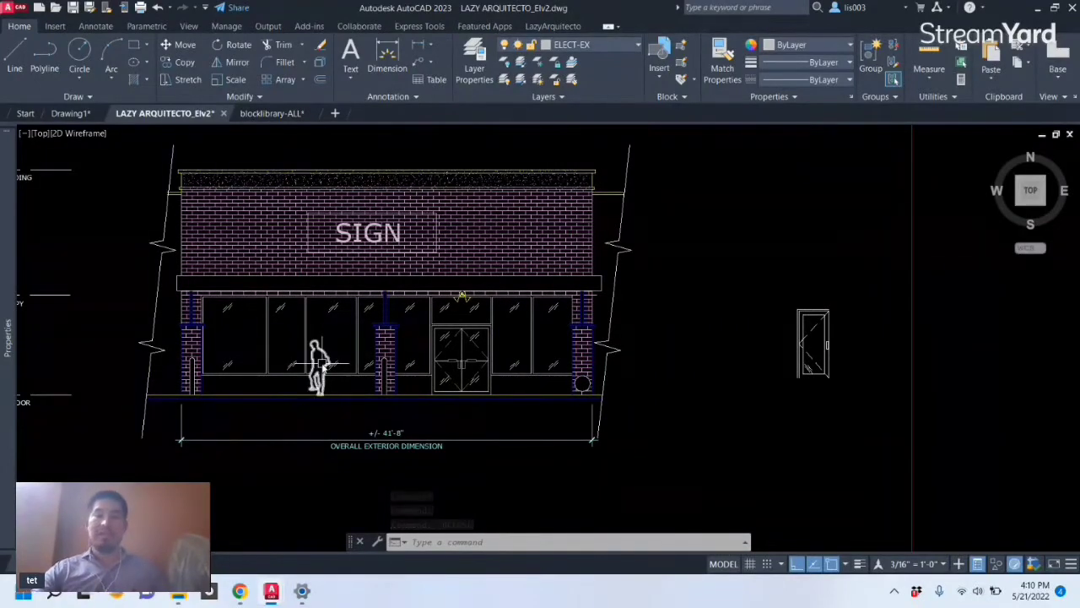
scroll(319, 361, down, 5)
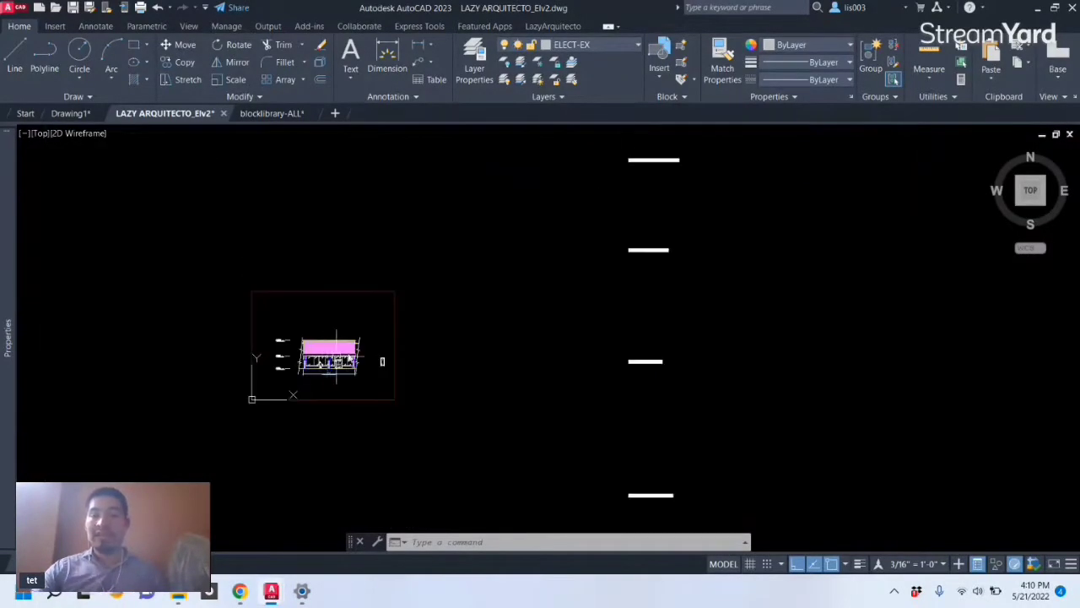
scroll(671, 362, up, 3)
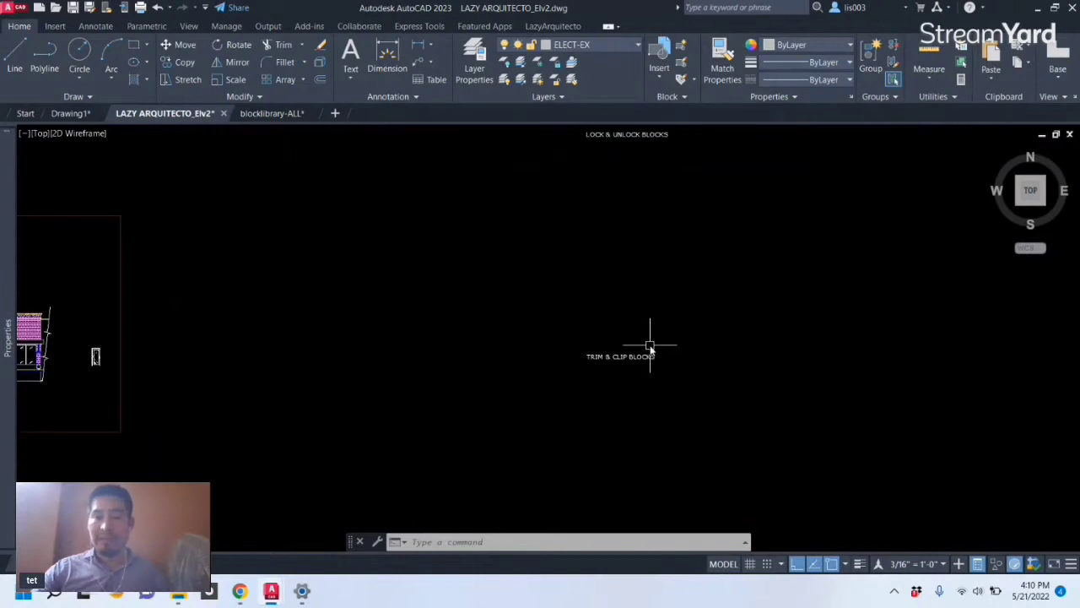
scroll(635, 378, up, 6)
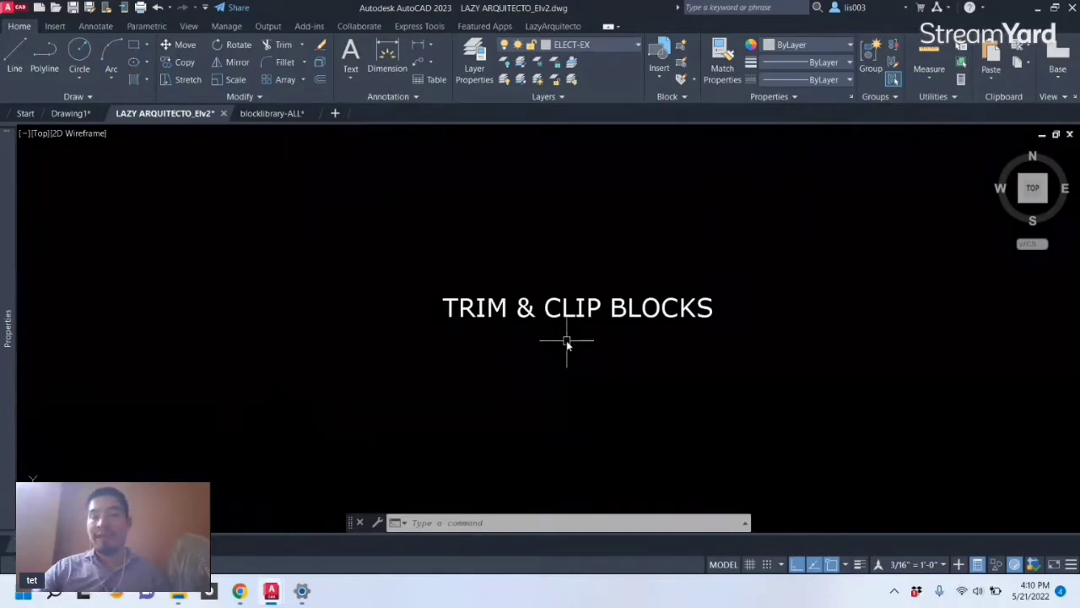
scroll(567, 344, down, 9)
scroll(468, 311, up, 5)
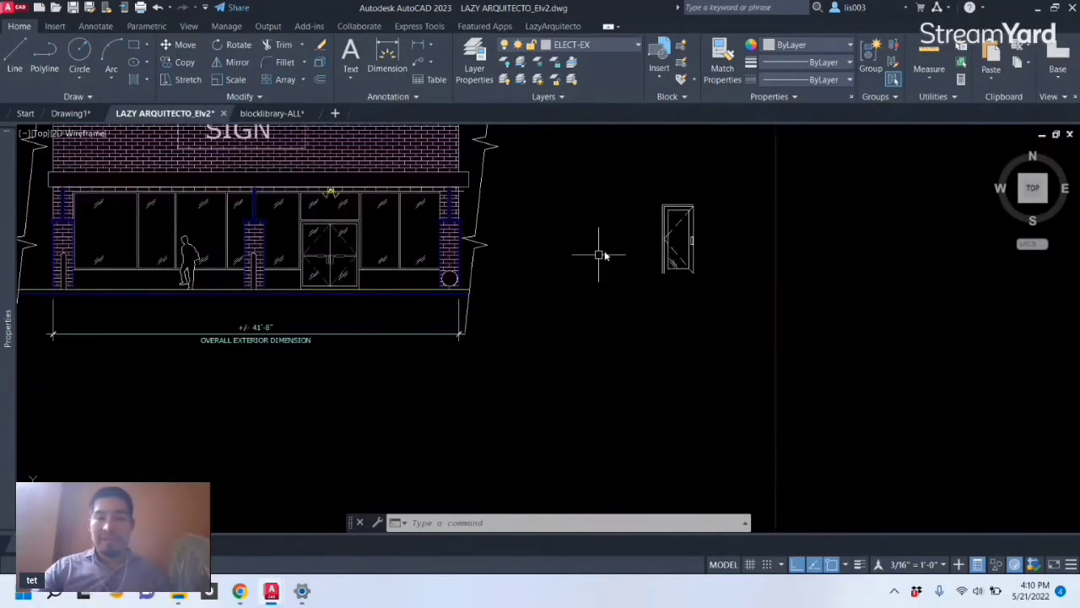
- Select the door block and set the XCLIPFRAME clip frame value to 2
middle_drag(651, 228, 626, 296)
click(628, 294)
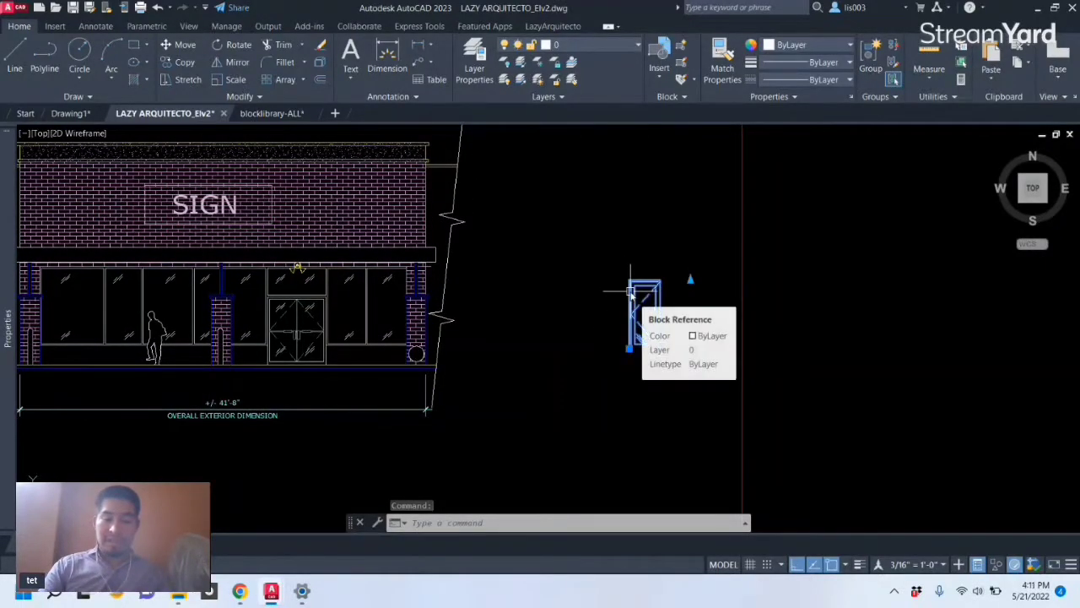
text(x)
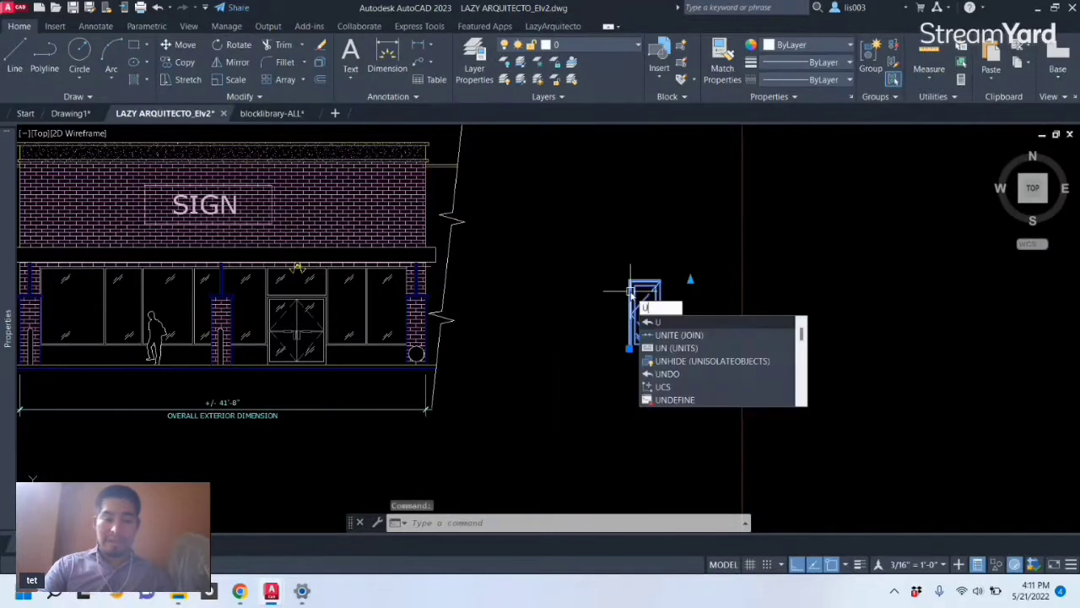
text(clip)
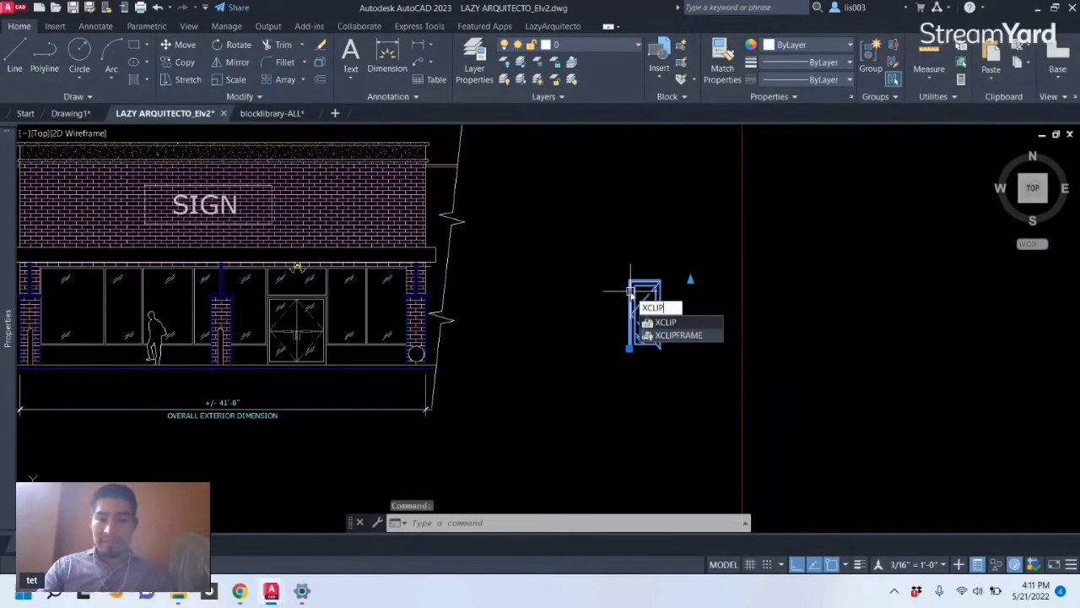
click(671, 335)
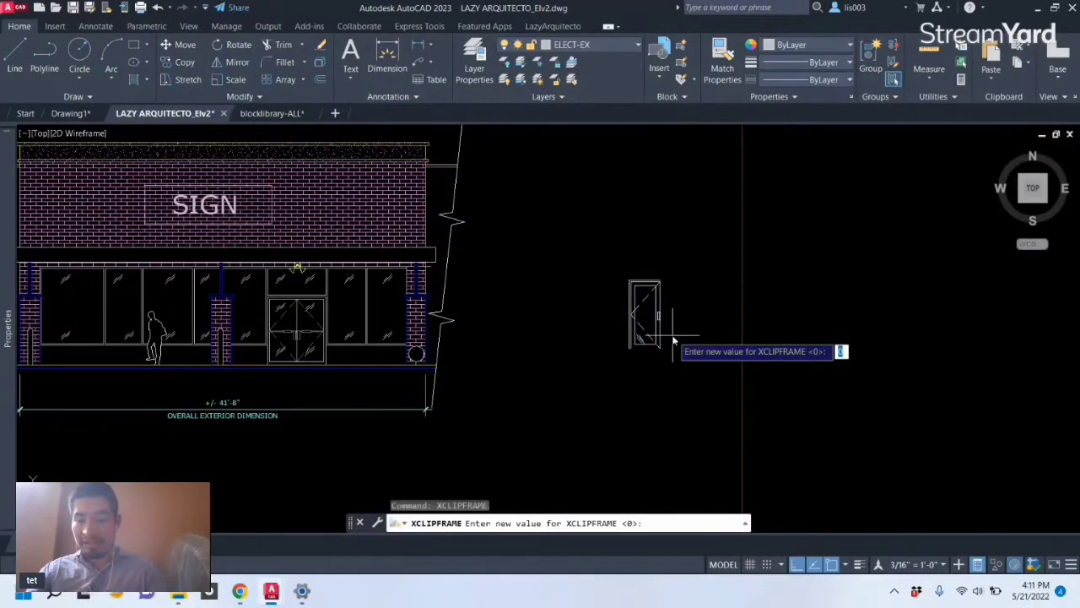
key(Return)
- Stretch the door block's bottom-right grip to widen it into a double door
click(657, 333)
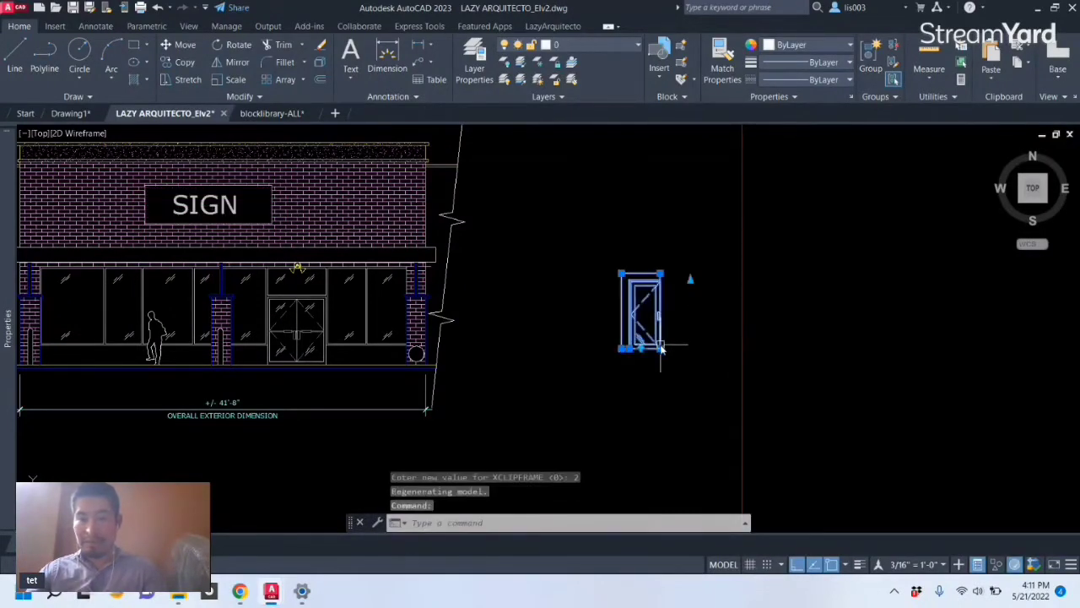
click(660, 349)
click(709, 357)
key(Escape)
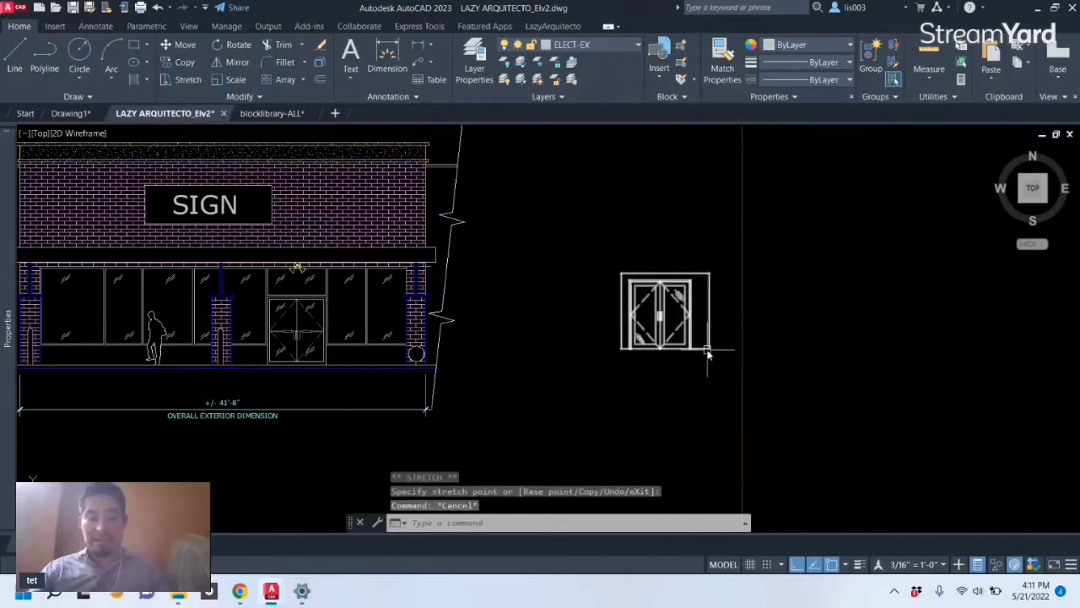
- Delete the door block's existing XCLIP boundary
text(x)
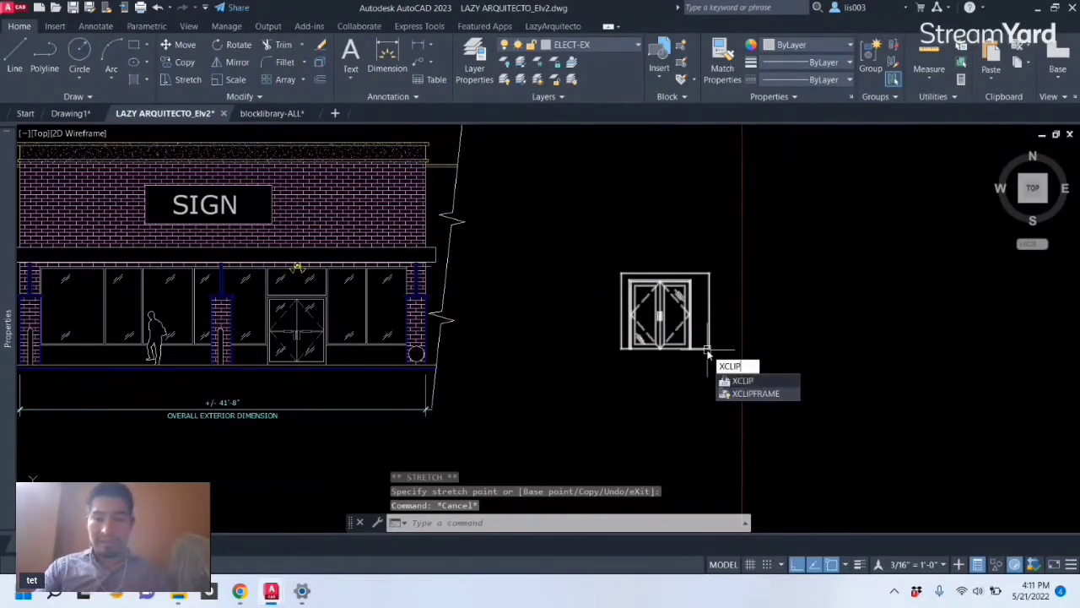
key(Return)
click(707, 351)
key(Return)
click(746, 429)
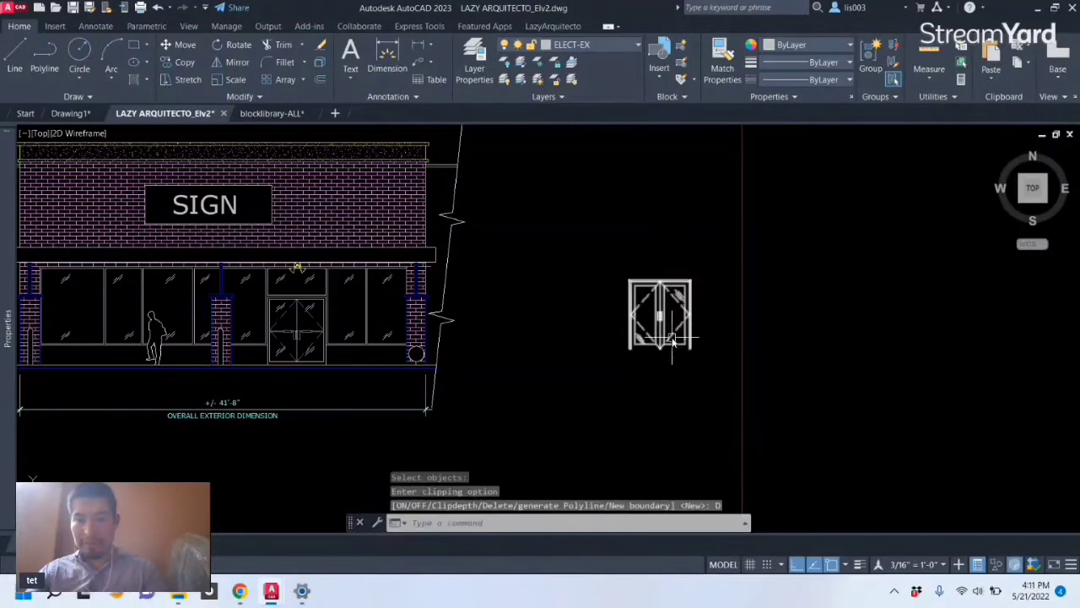
- Select the door block again, try its top-right corner grip, then cancel
scroll(661, 346, up, 3)
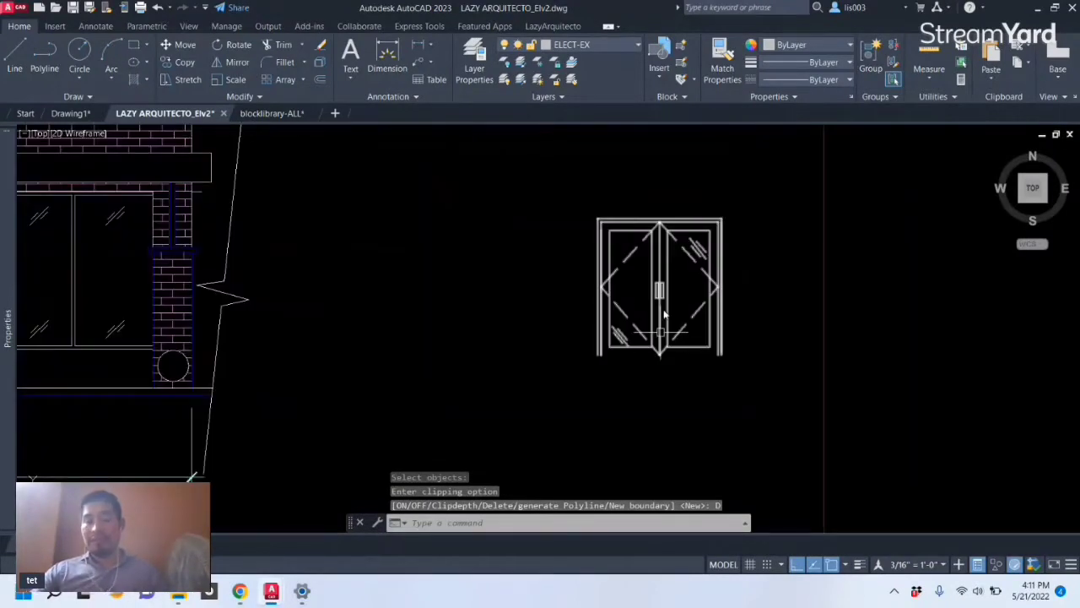
click(660, 222)
scroll(642, 258, up, 3)
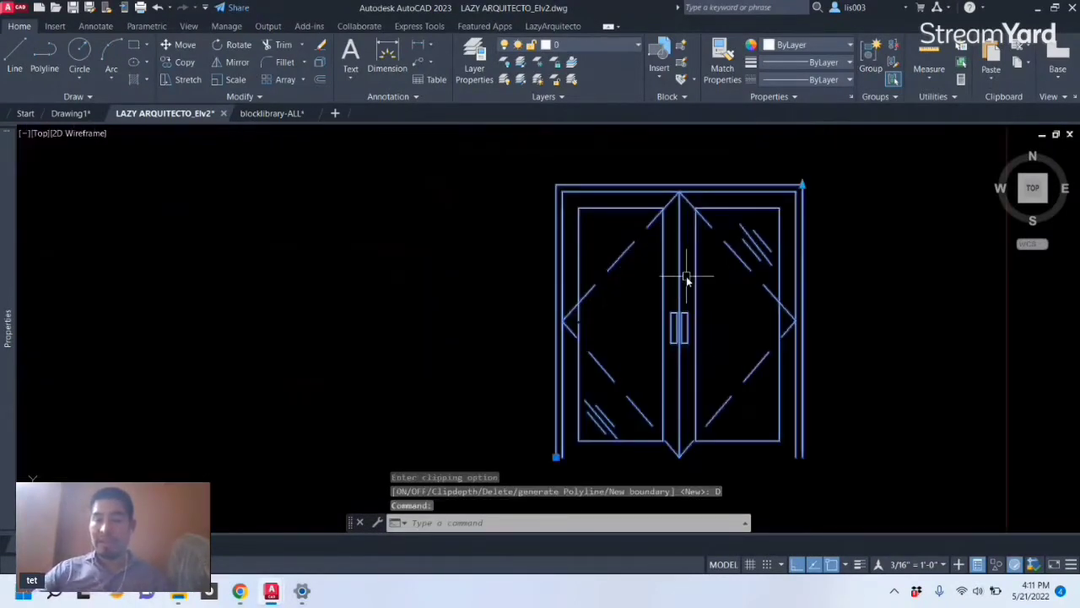
click(803, 185)
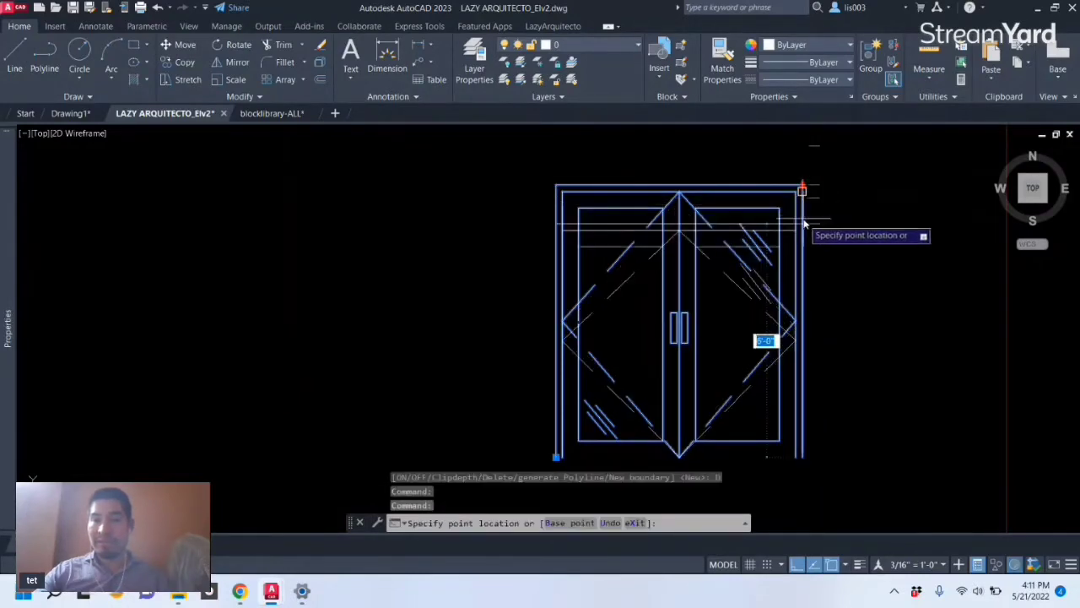
key(Escape)
scroll(709, 304, down, 5)
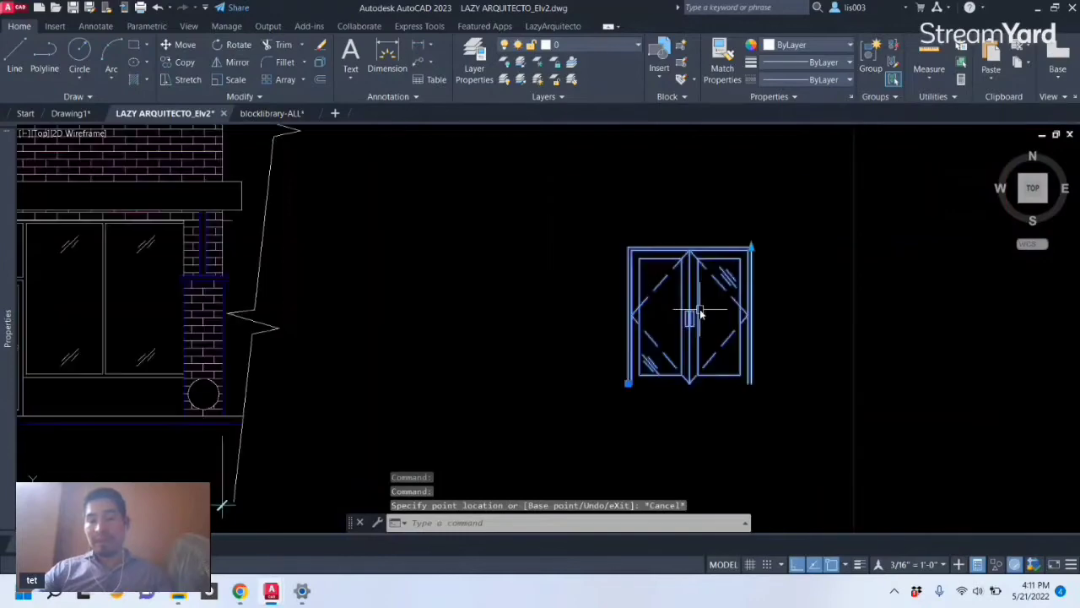
scroll(682, 332, up, 4)
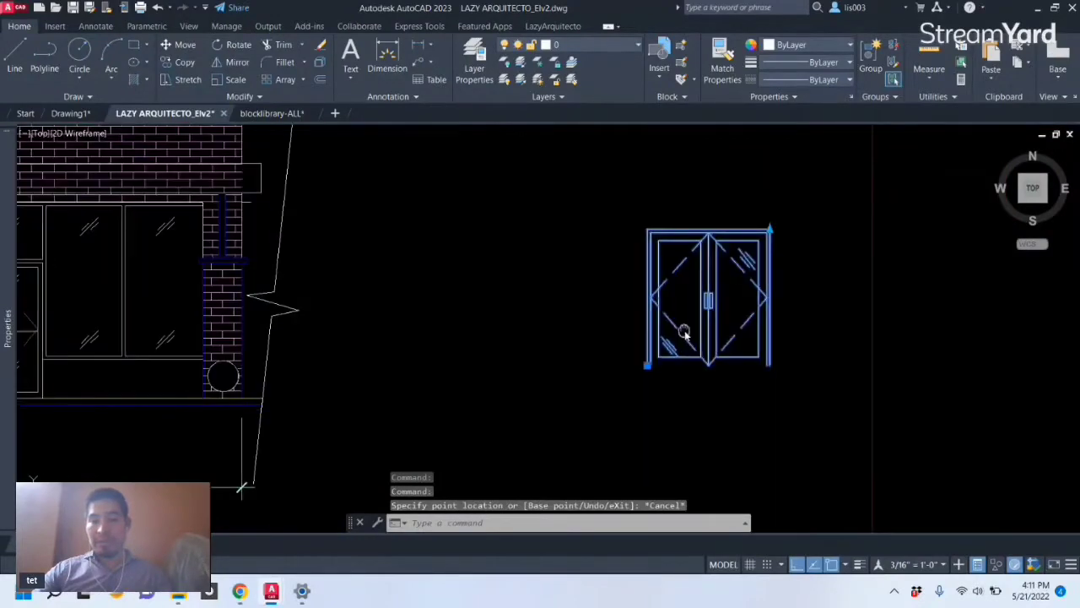
scroll(734, 338, down, 4)
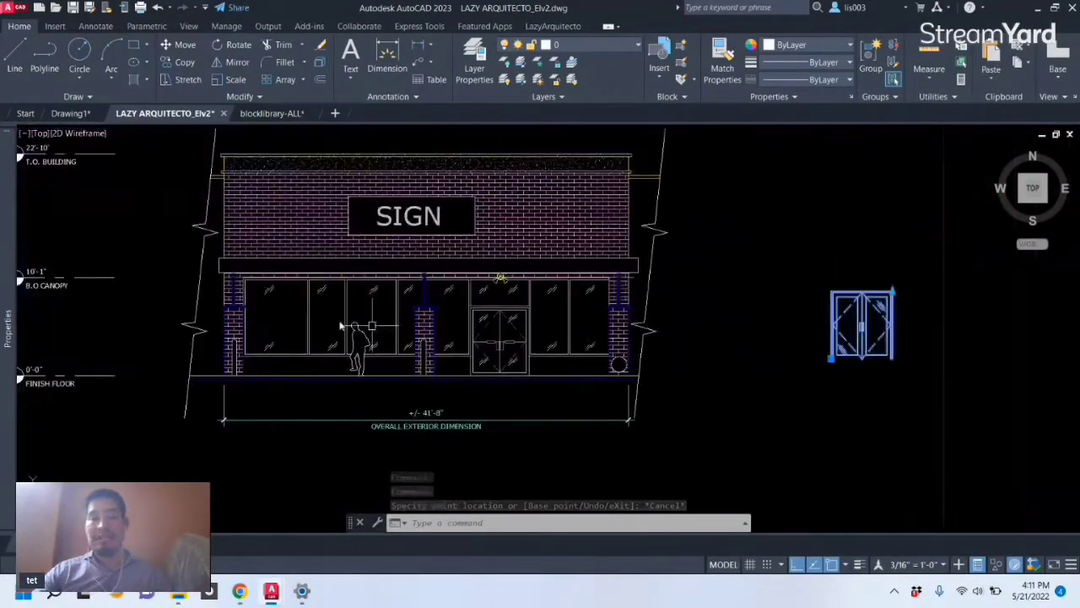
scroll(855, 329, up, 2)
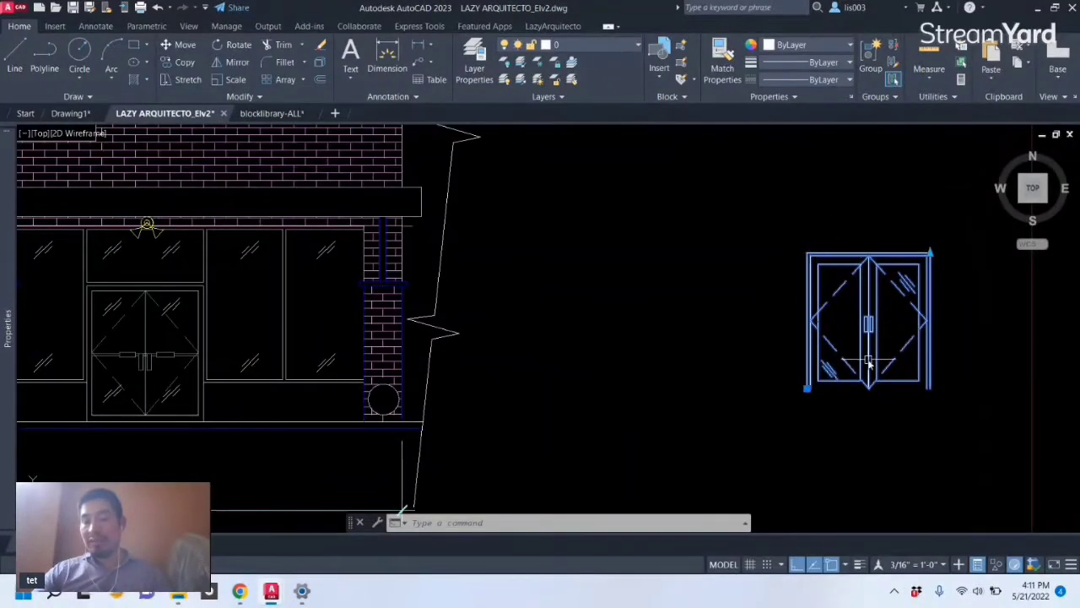
middle_drag(923, 350, 793, 338)
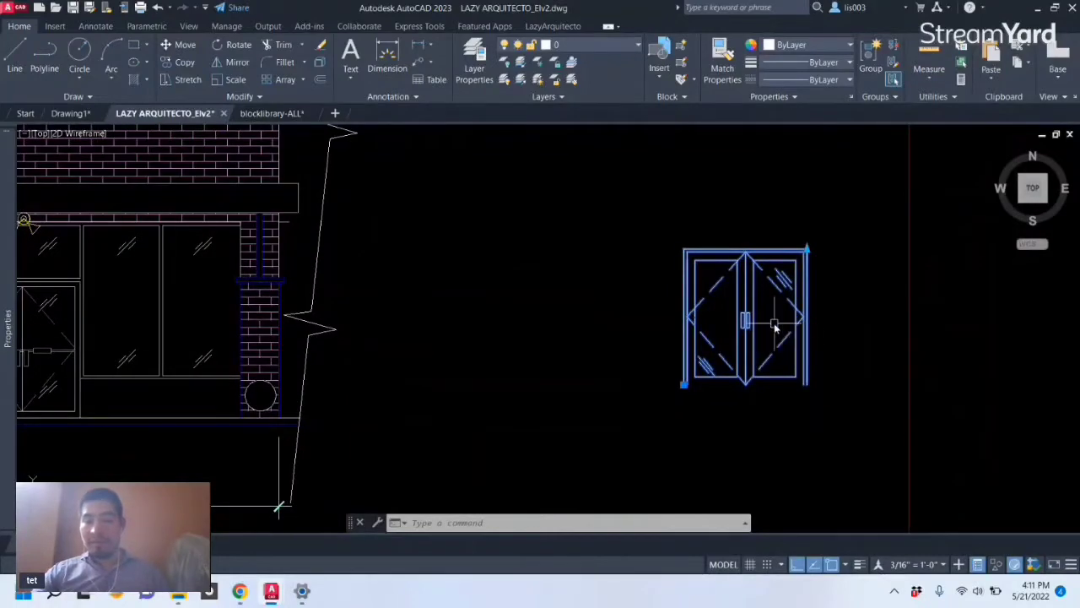
scroll(781, 325, up, 3)
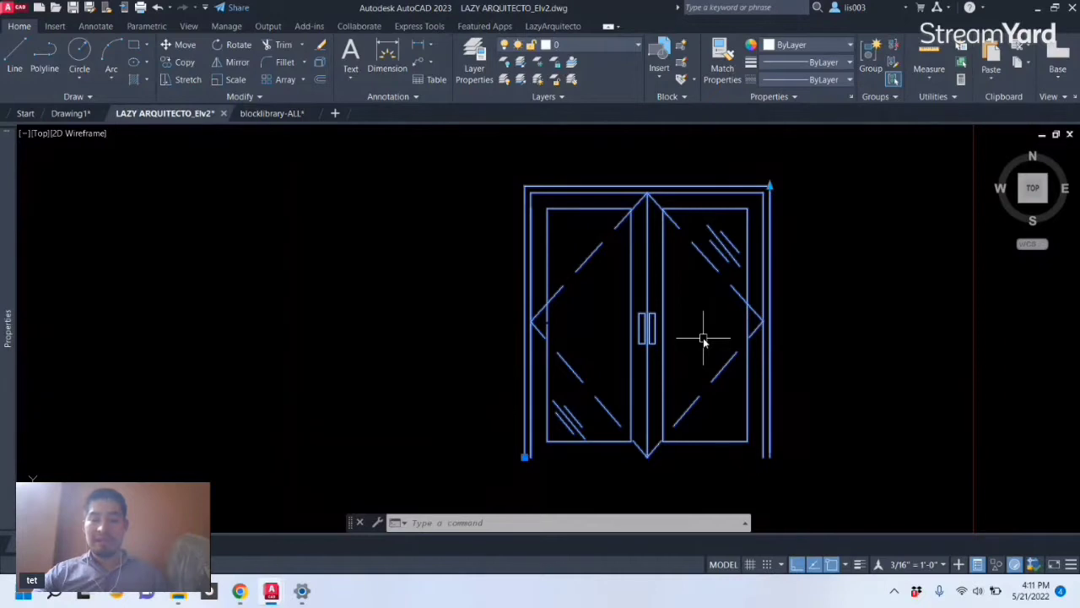
text(x)
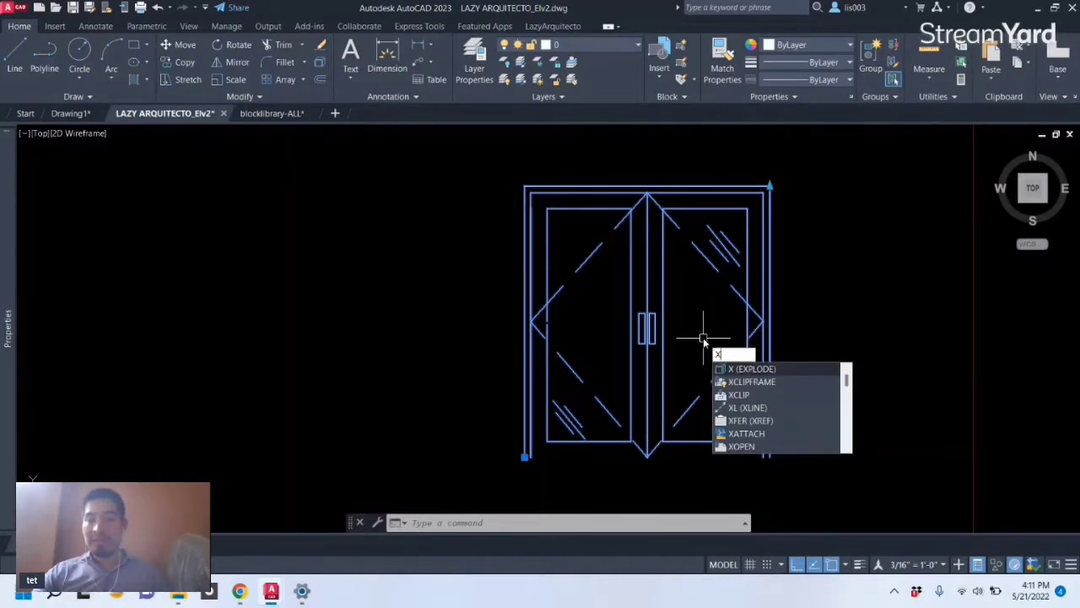
key(Return)
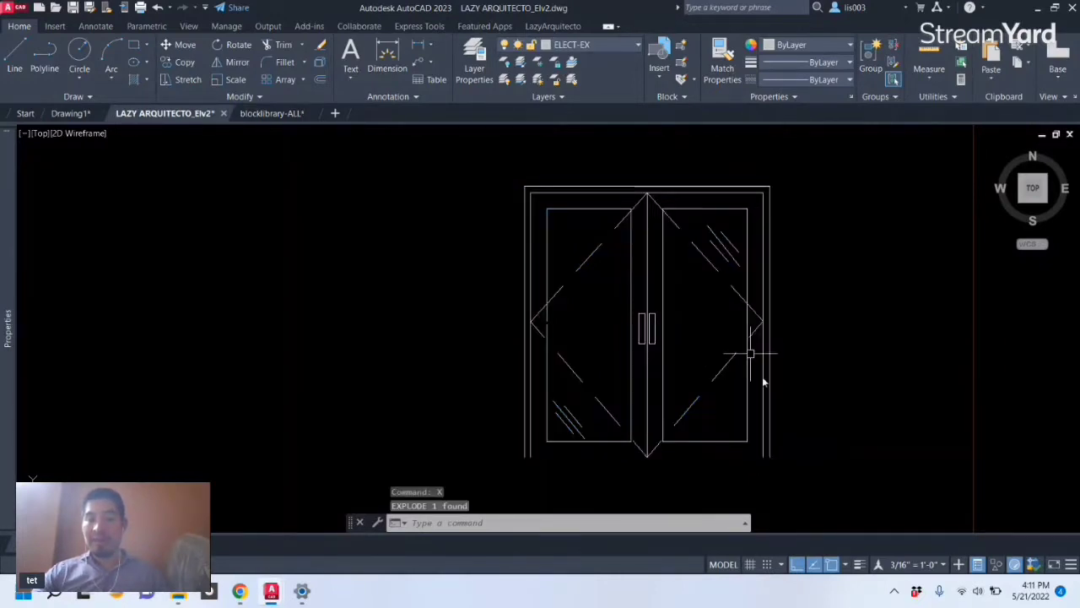
click(783, 446)
click(700, 243)
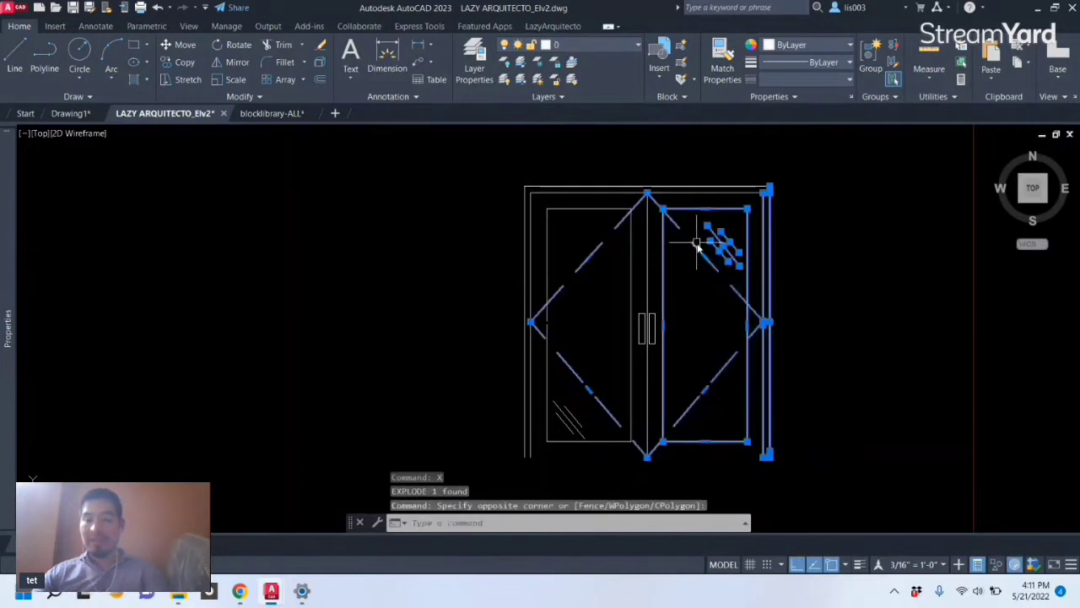
key(Delete)
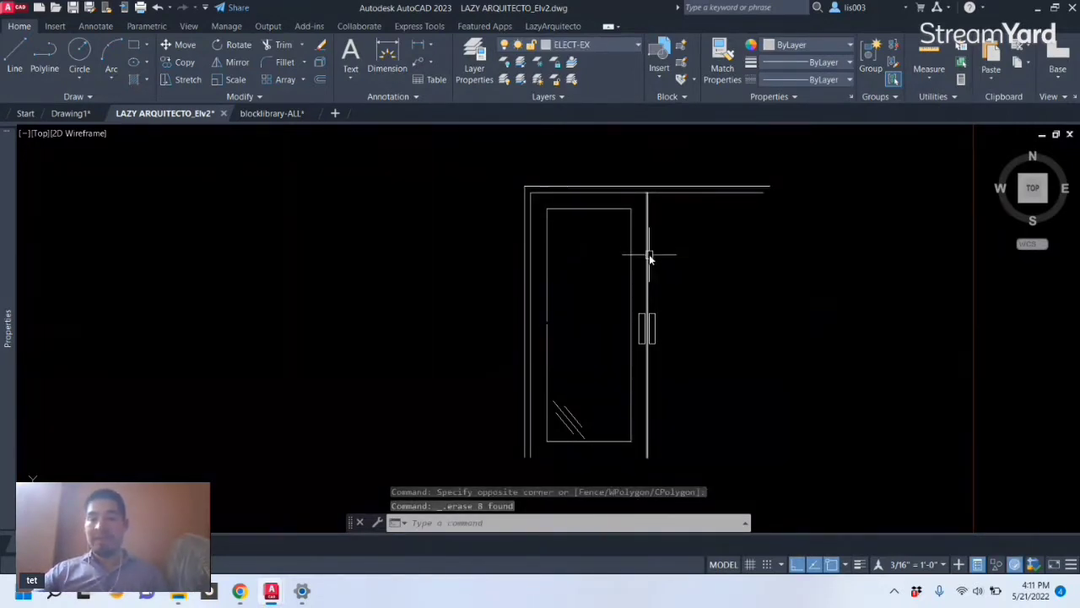
mouse_move(650, 257)
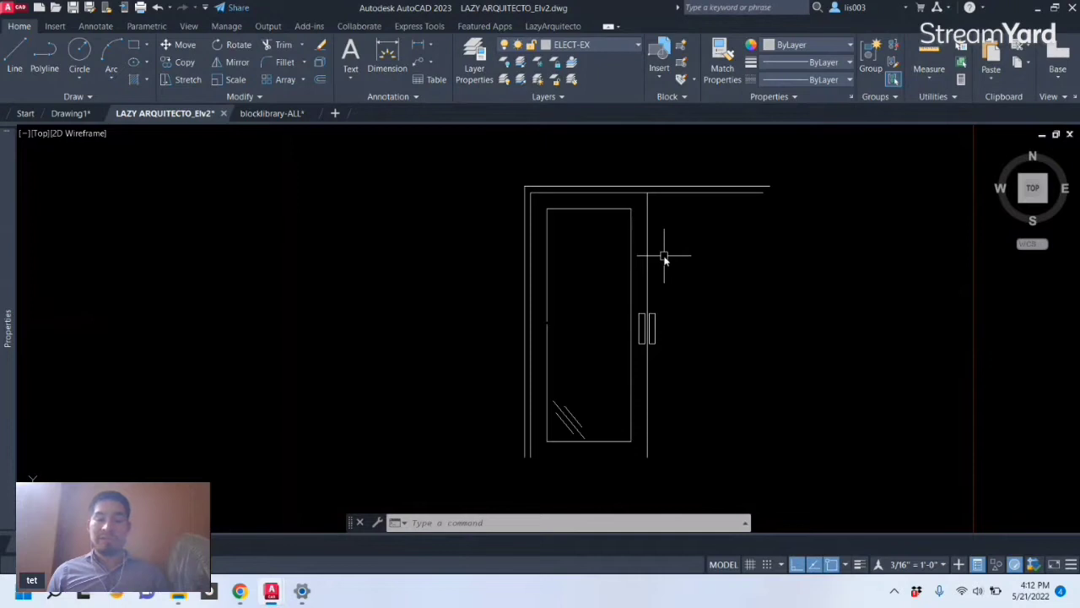
key(ctrl+z)
key(ctrl+z)
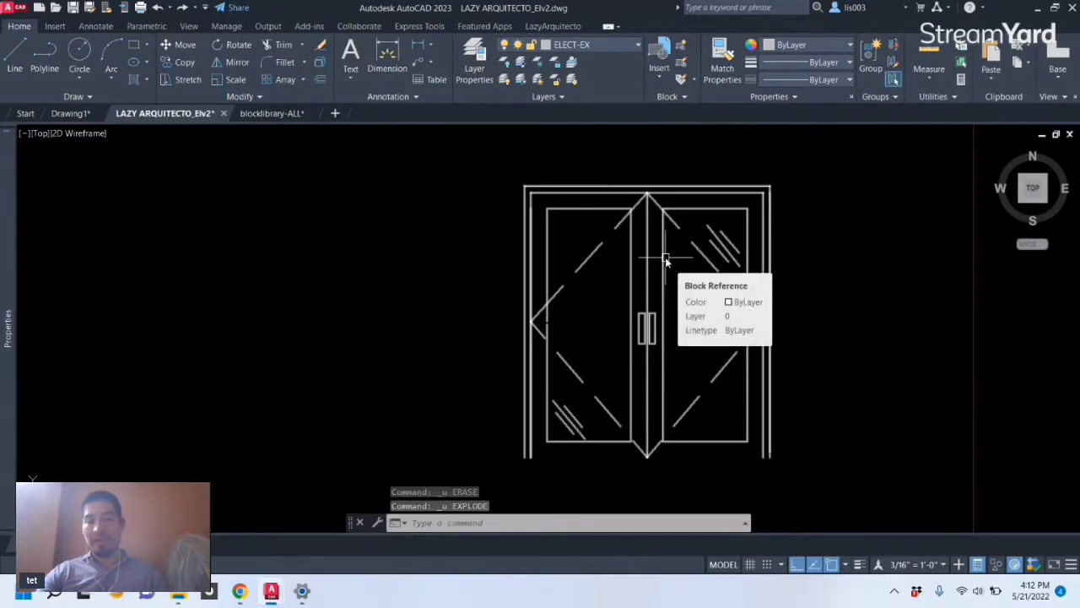
click(666, 258)
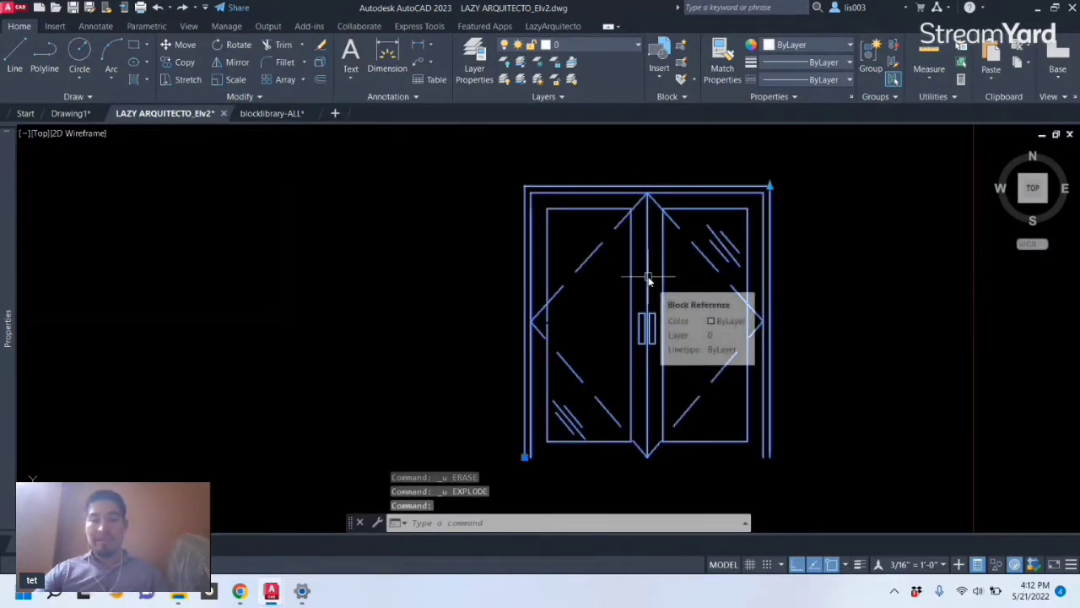
- XCLIP the double door with a new rectangular boundary from above-left to the door's bottom middle
key(Escape)
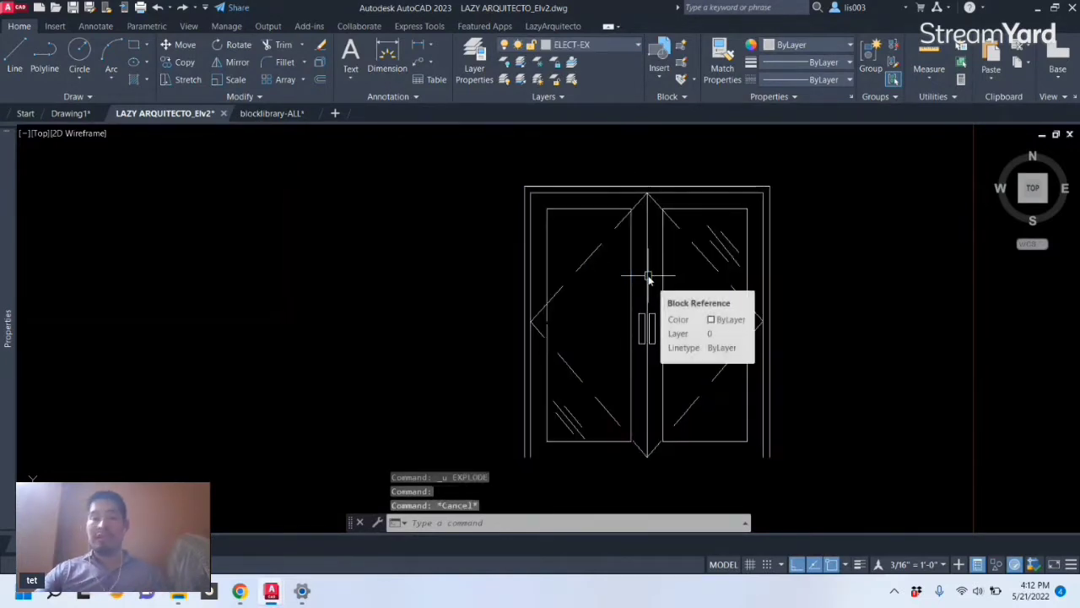
text(xcli)
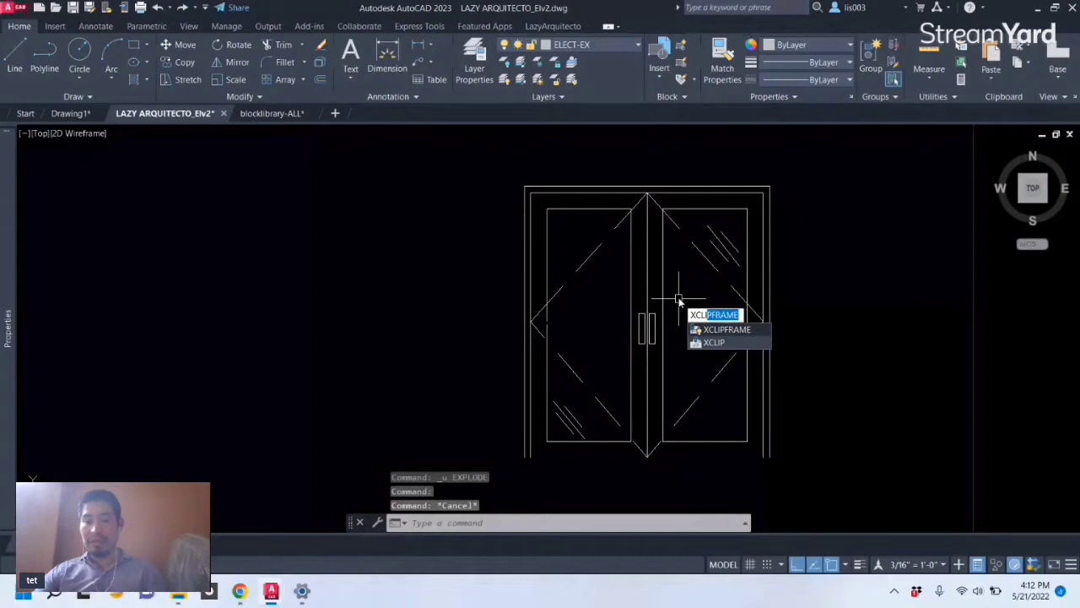
click(714, 342)
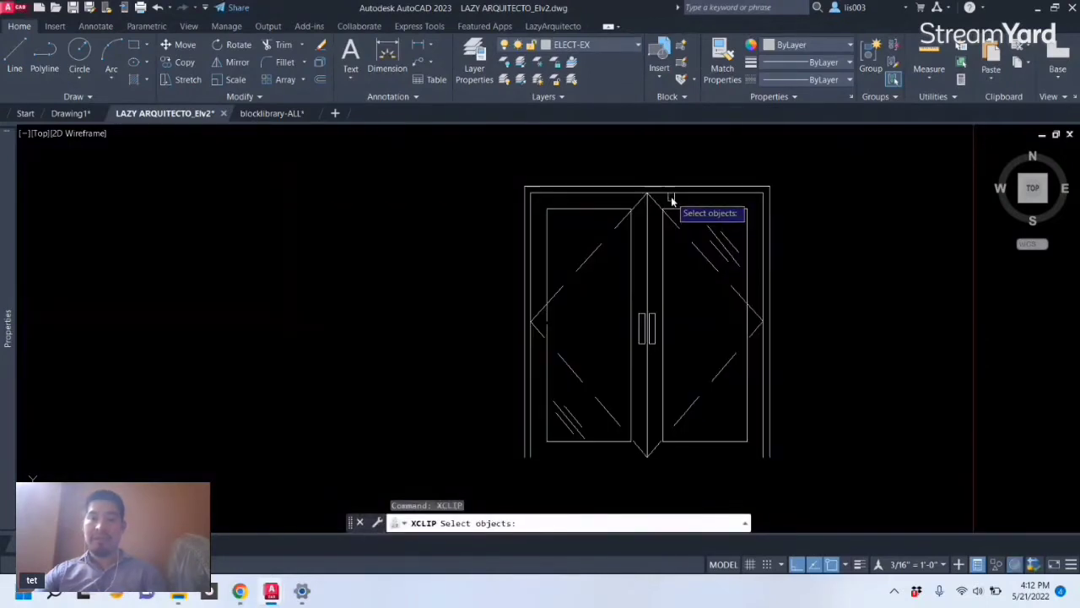
click(669, 194)
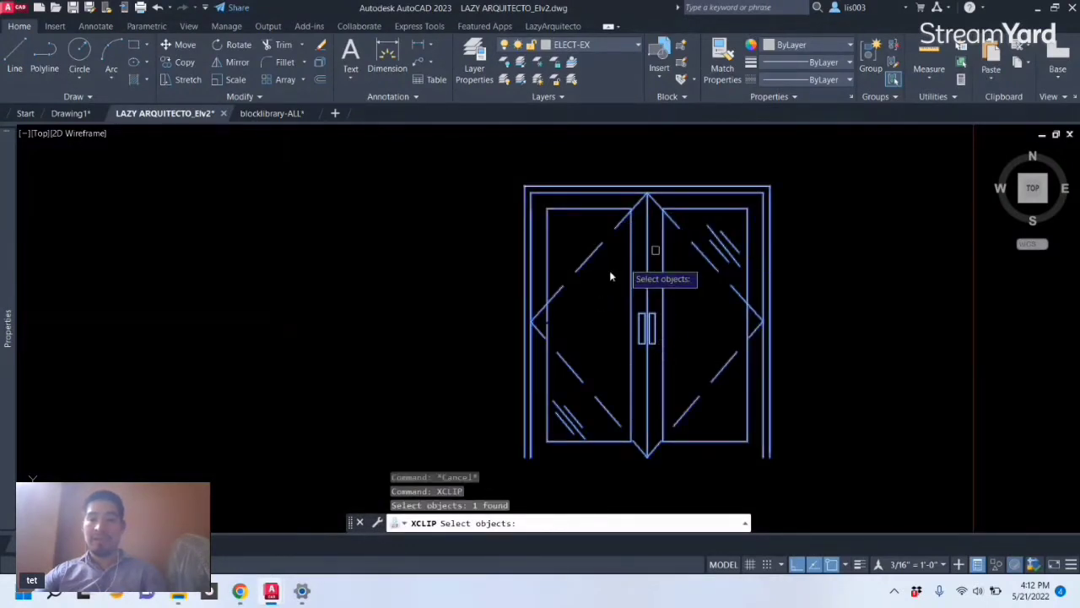
key(Return)
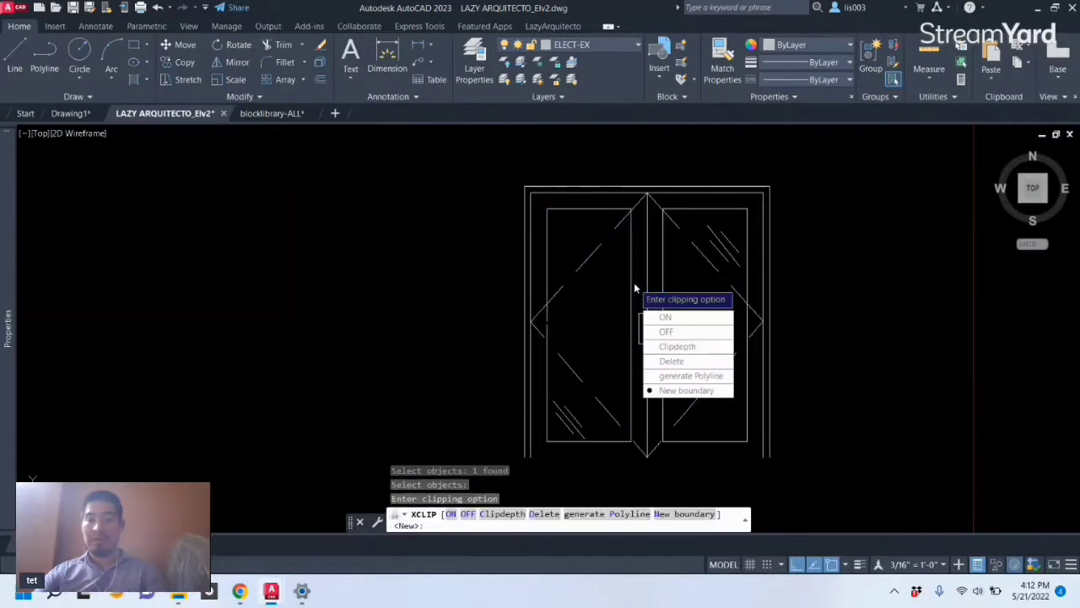
click(679, 391)
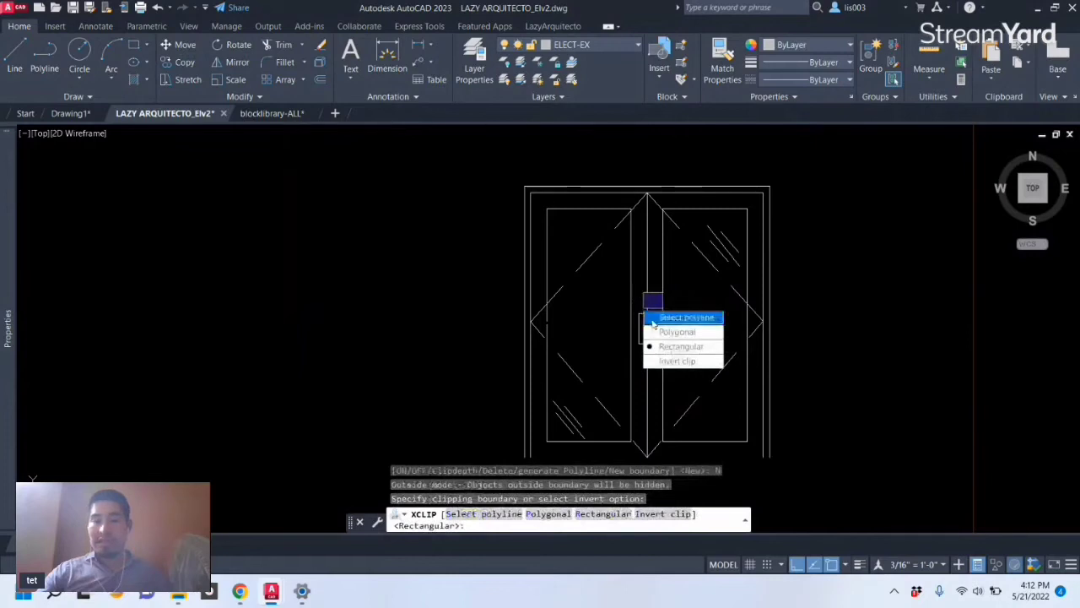
click(671, 347)
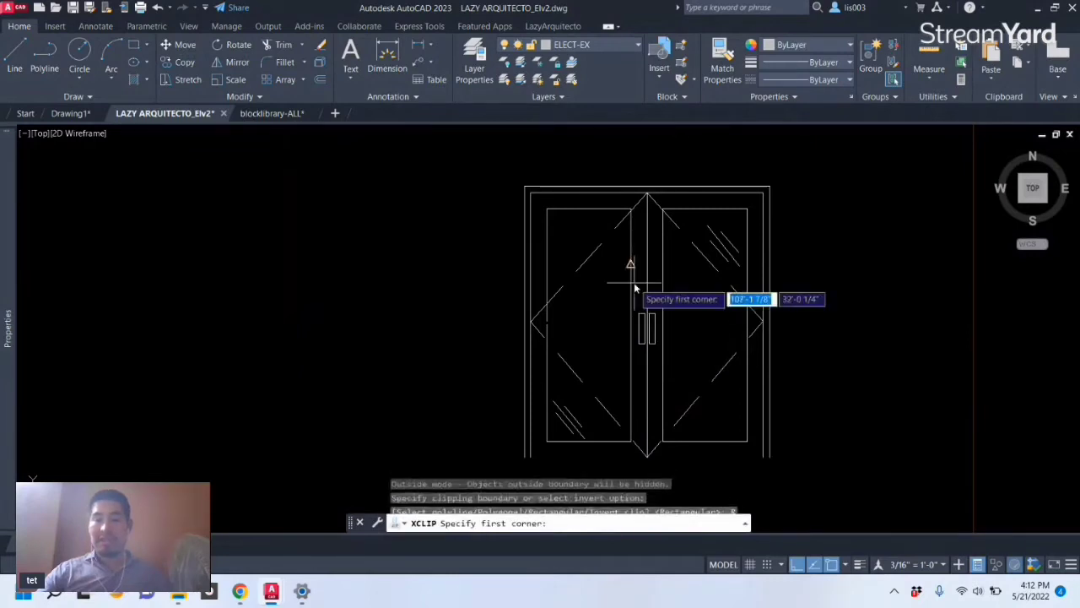
click(487, 161)
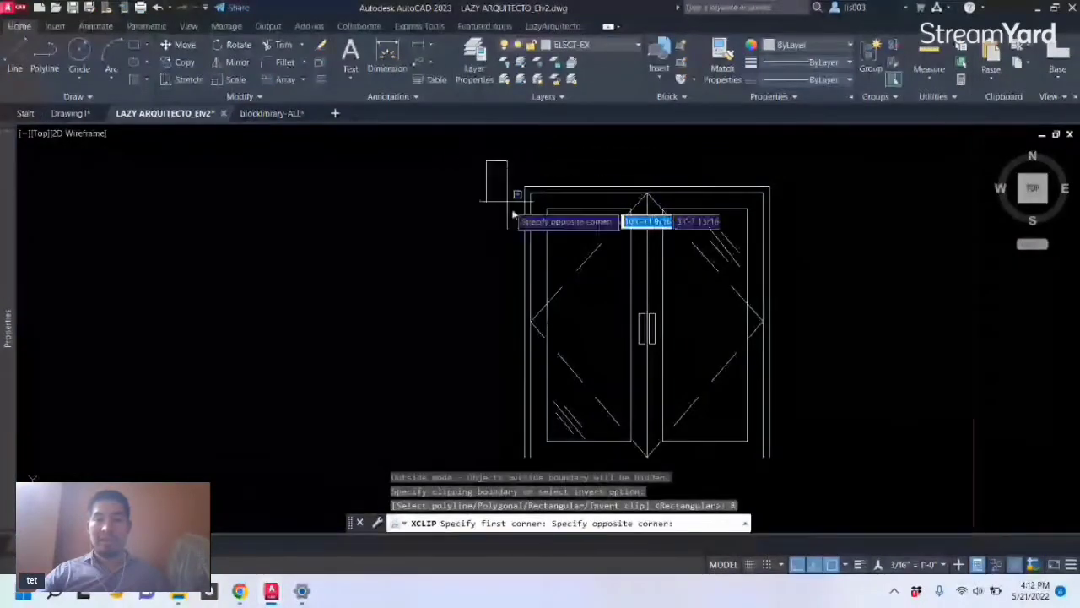
click(647, 460)
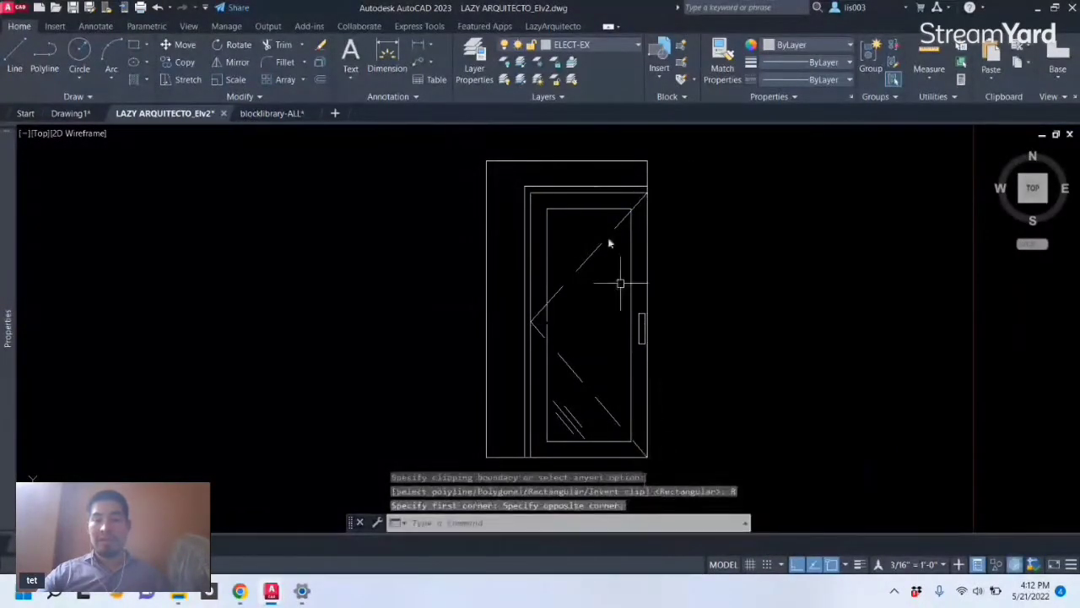
- Stretch the door's clip boundary top-right corner .5 to the right to show the full jamb
scroll(644, 314, down, 3)
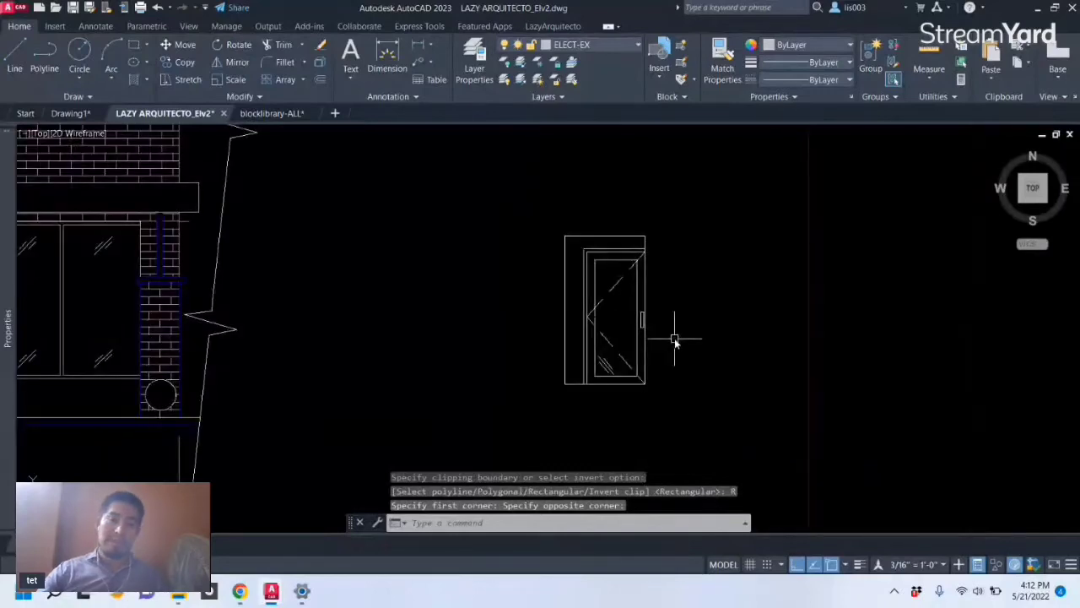
scroll(650, 254, up, 5)
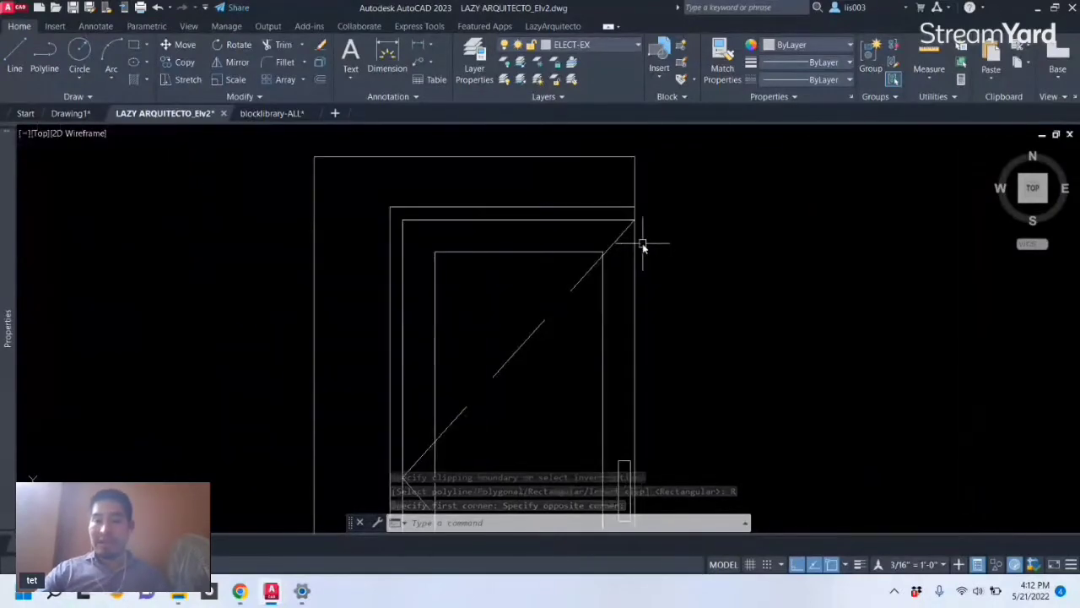
click(639, 229)
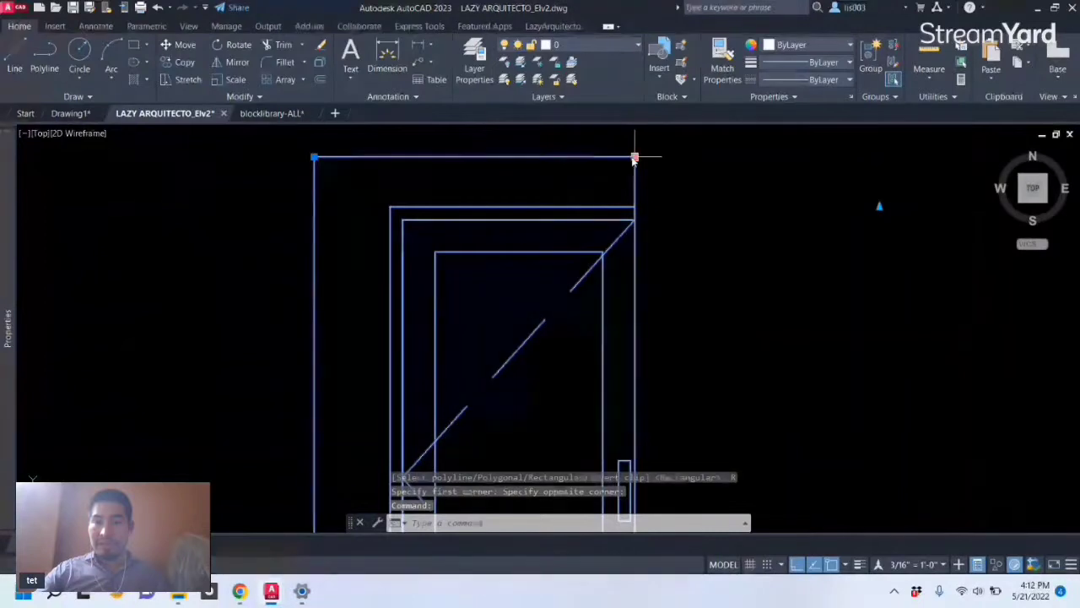
click(635, 158)
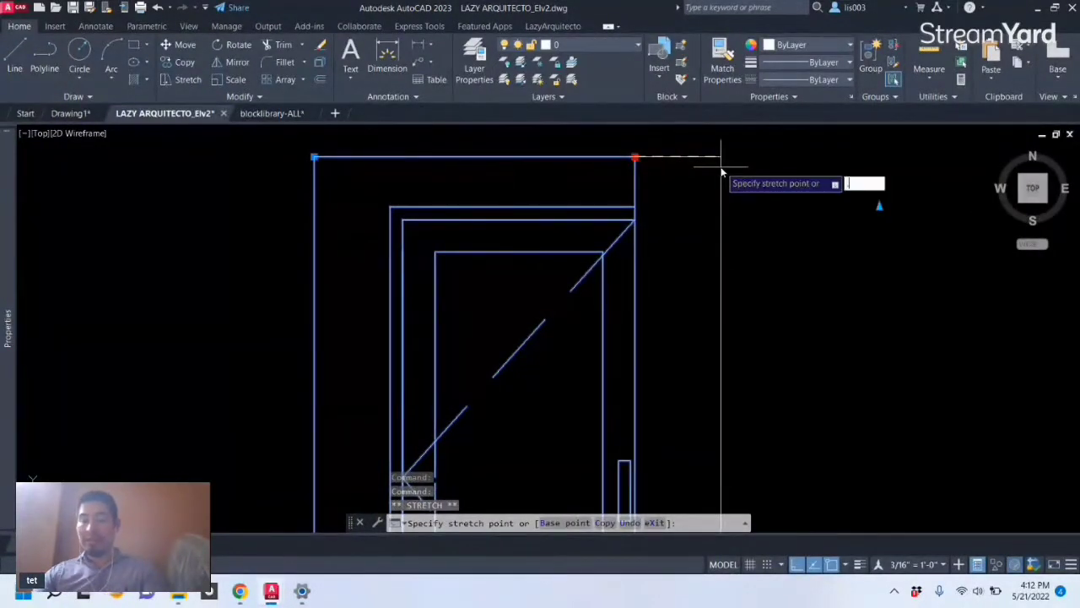
key(Return)
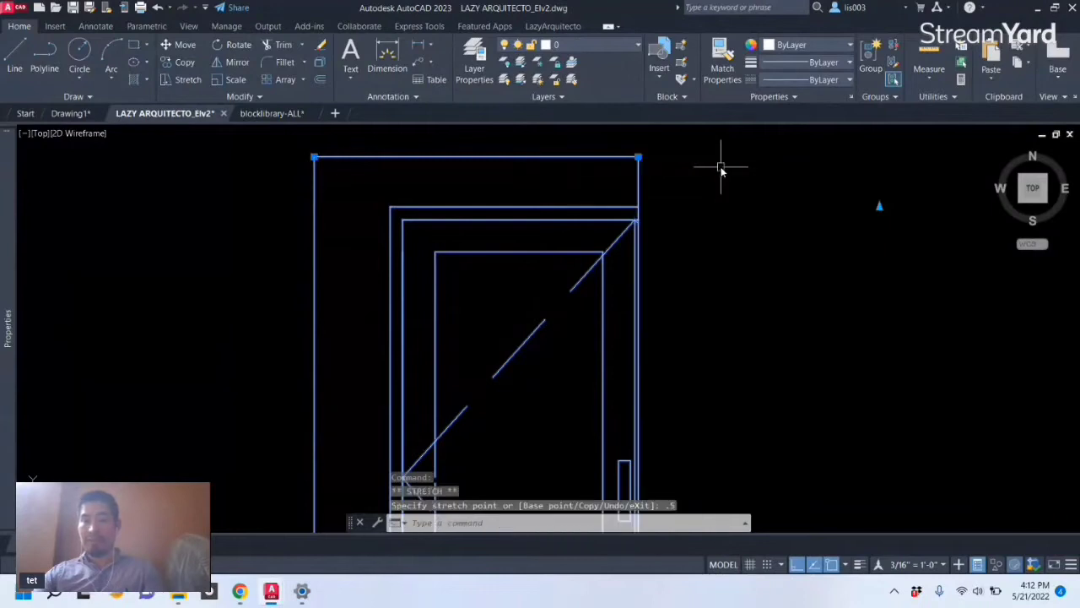
scroll(647, 319, up, 6)
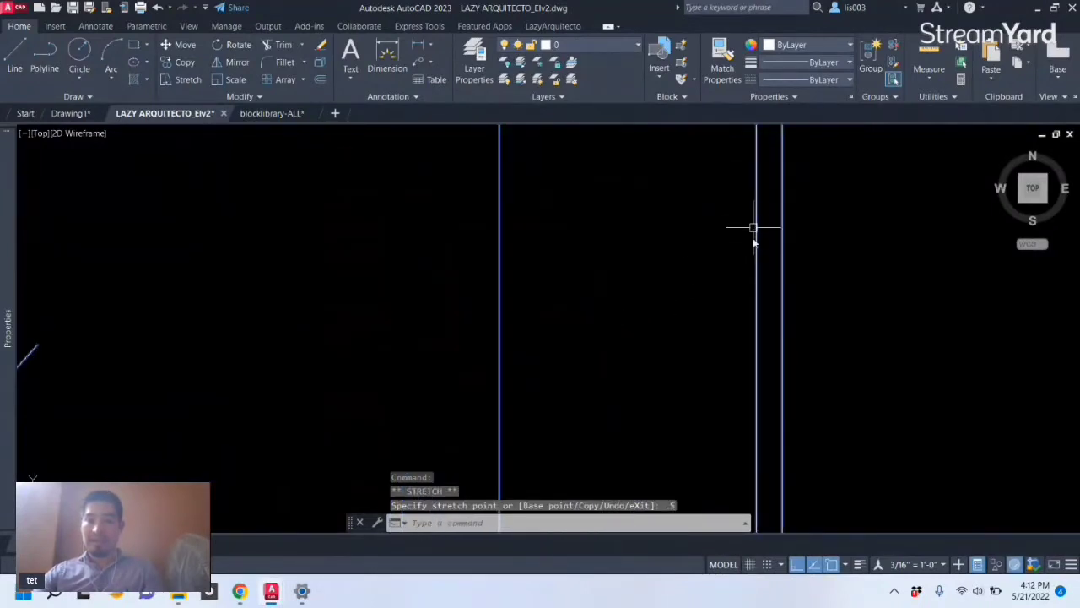
scroll(726, 223, down, 8)
middle_drag(740, 281, 639, 302)
key(Escape)
text(xclipfr)
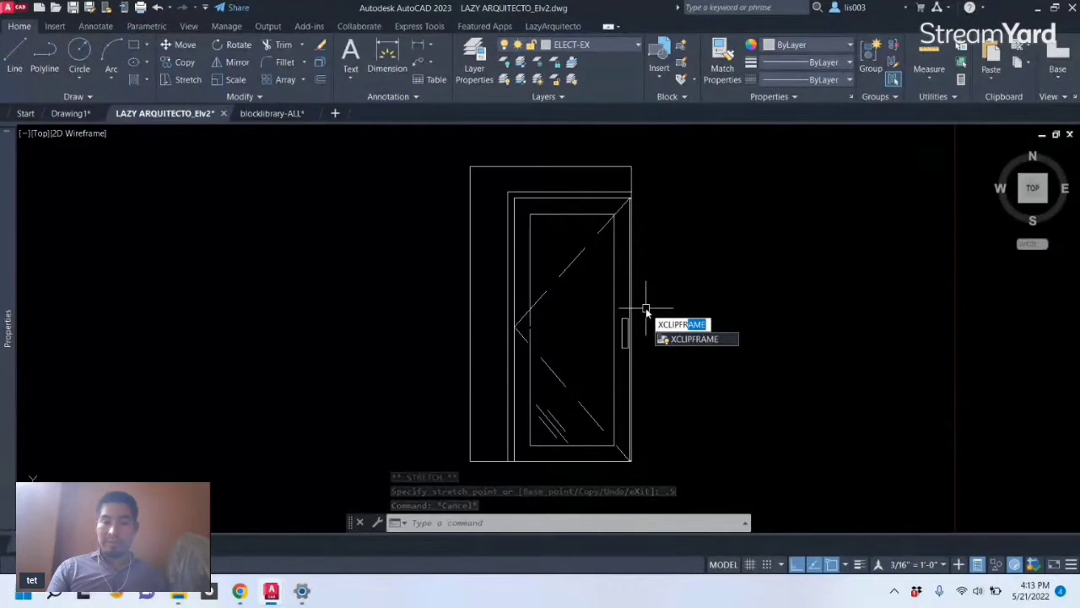
- Set XCLIPFRAME to 0 to hide the door's clip boundary frame
key(Return)
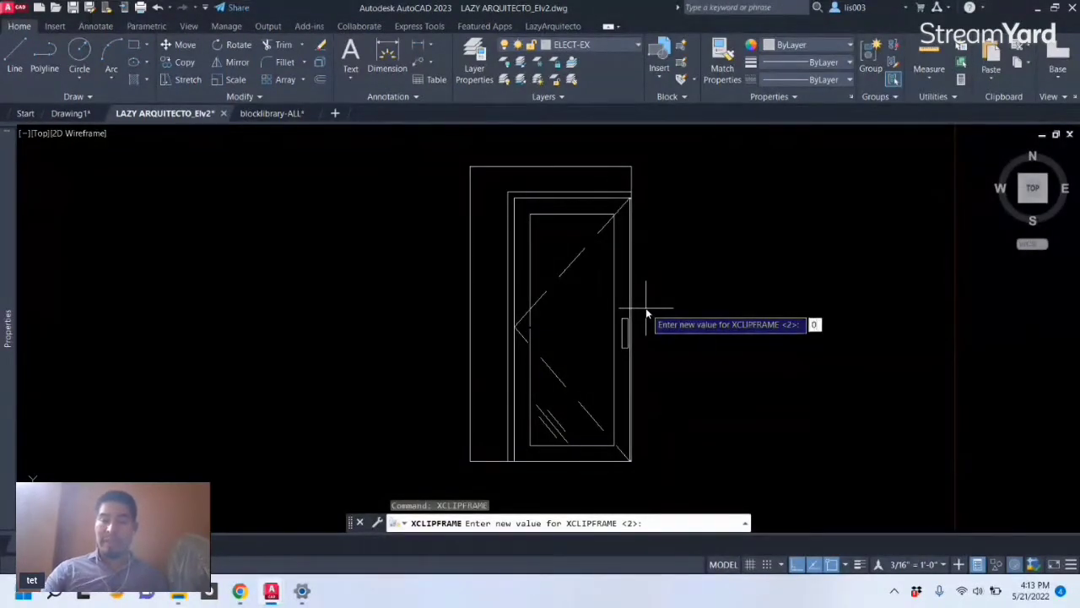
key(Return)
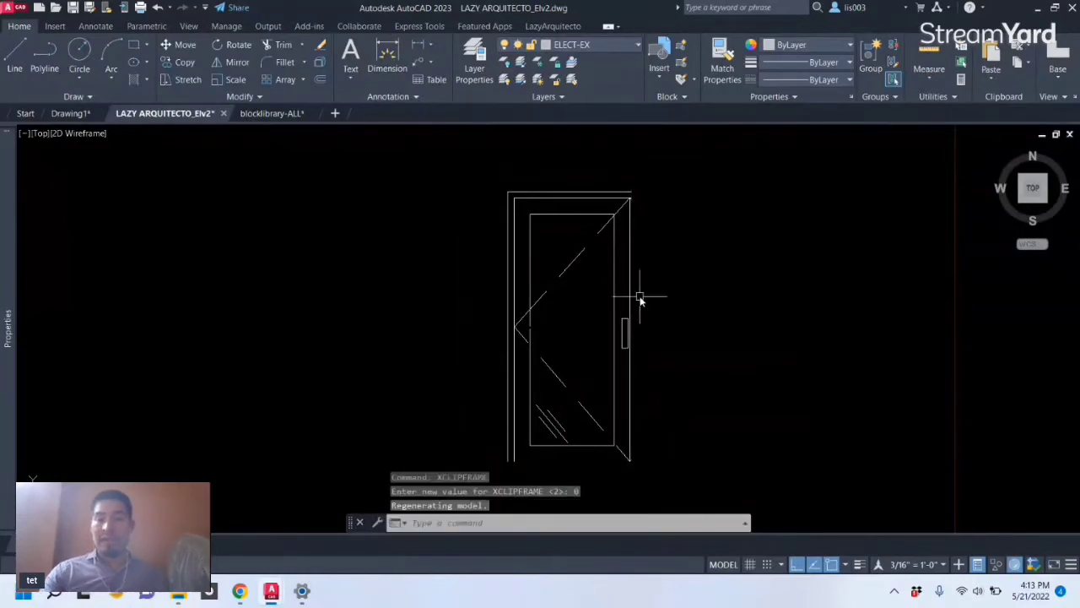
- Zoom out from the door to the whole elevation and pan to the TRIM & CLIP BLOCKS heading
scroll(594, 176, down, 3)
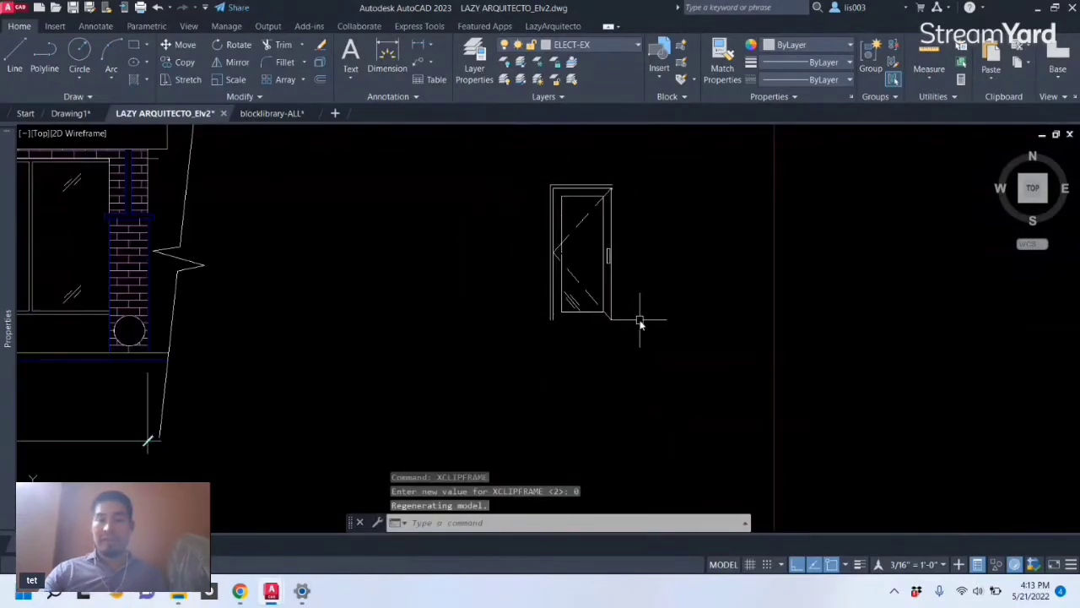
scroll(403, 398, down, 3)
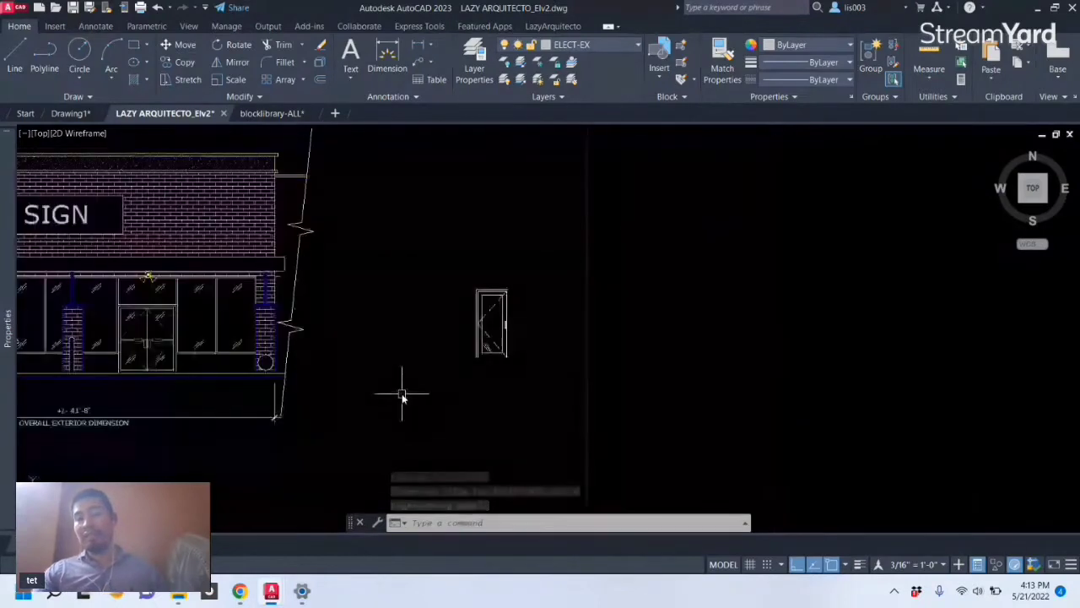
scroll(402, 397, down, 3)
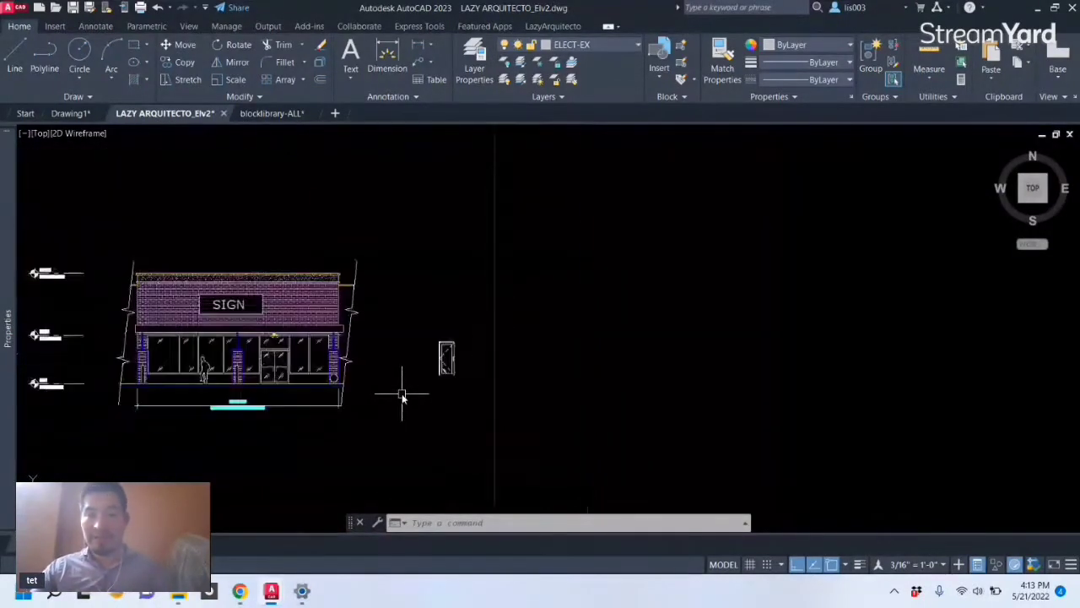
scroll(407, 386, down, 3)
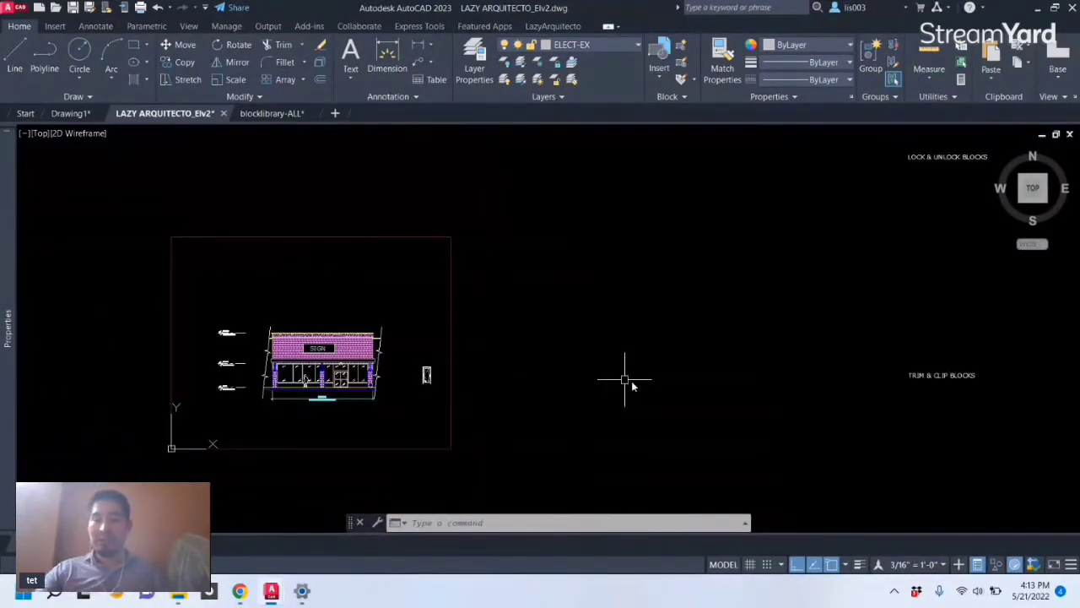
middle_drag(798, 410, 485, 382)
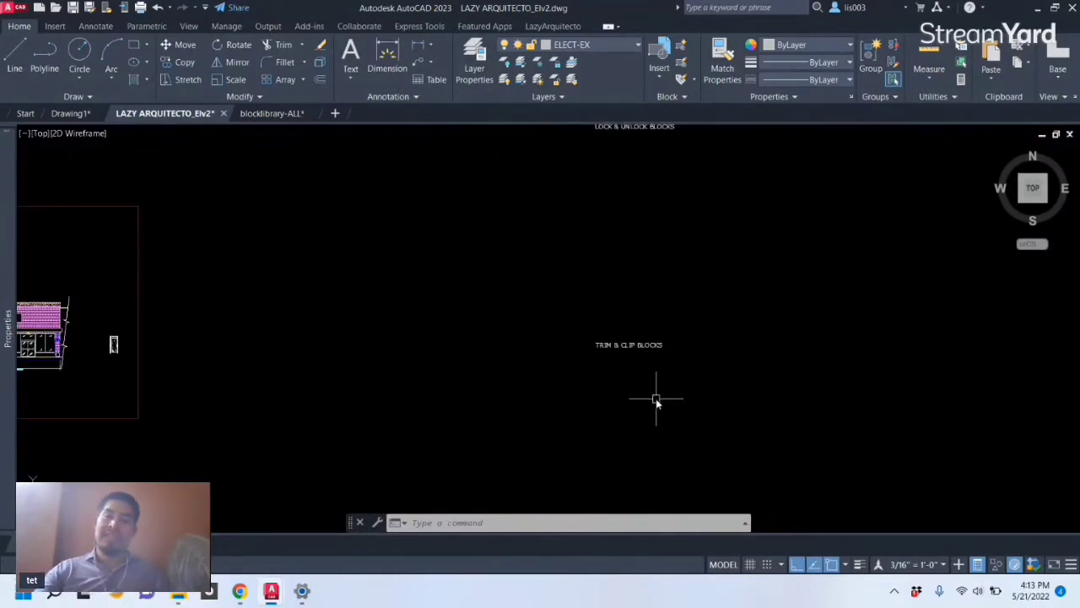
- Center the MOVE BLOCKS EFFICIENTLY heading, then return to a close-up of the clipped door
middle_drag(644, 398, 636, 244)
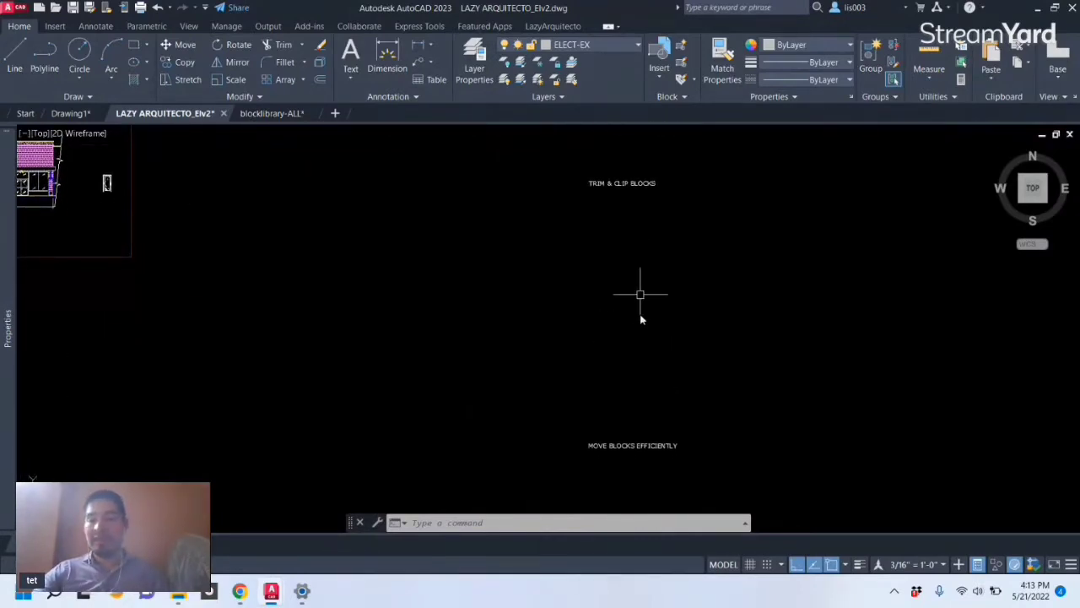
scroll(652, 462, up, 5)
scroll(650, 460, up, 3)
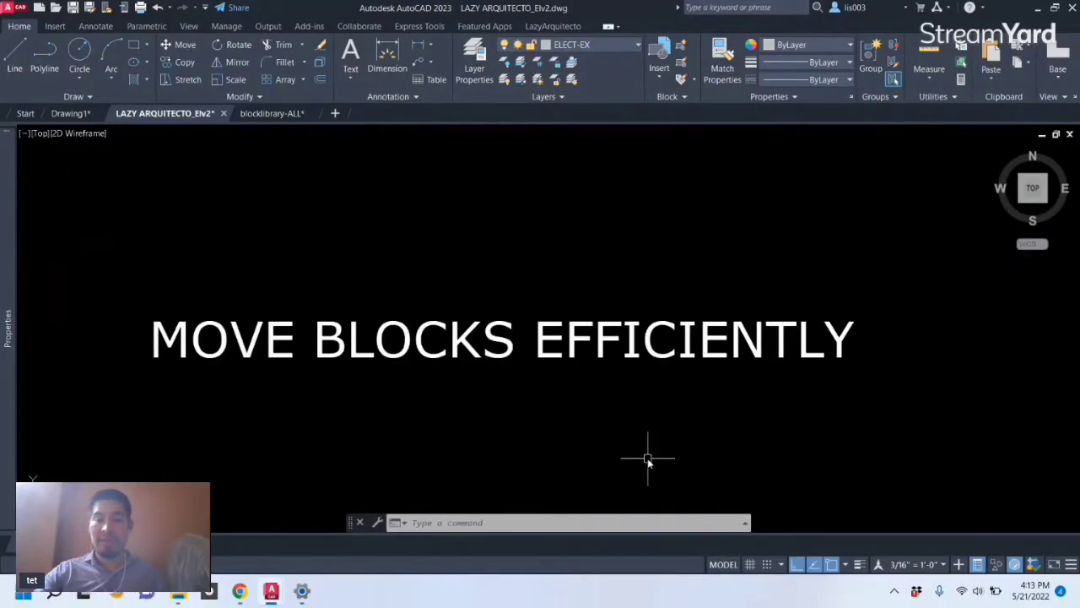
middle_drag(604, 422, 683, 365)
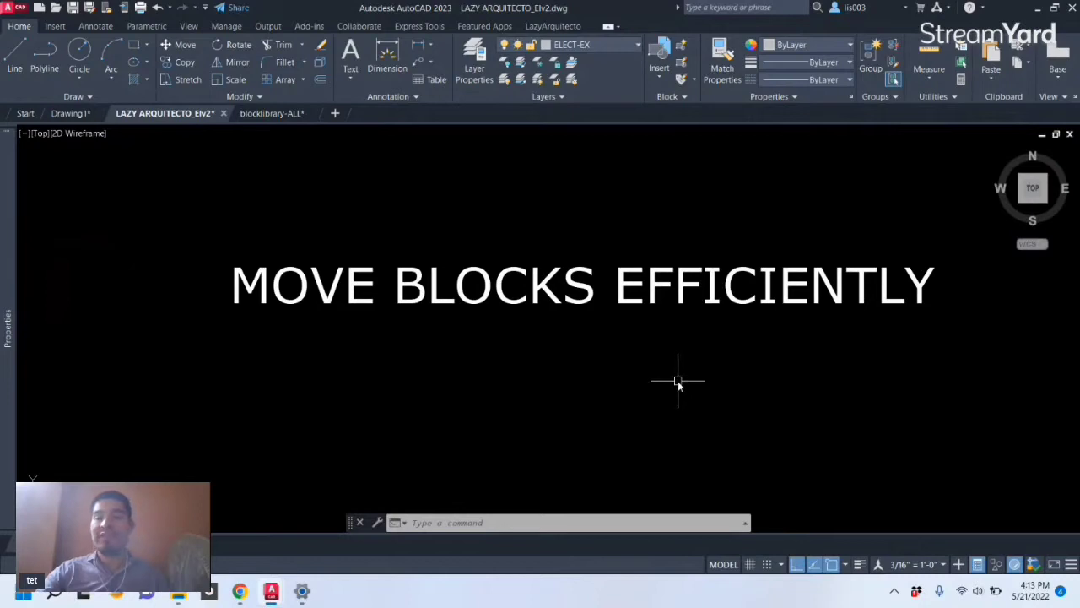
scroll(677, 381, down, 5)
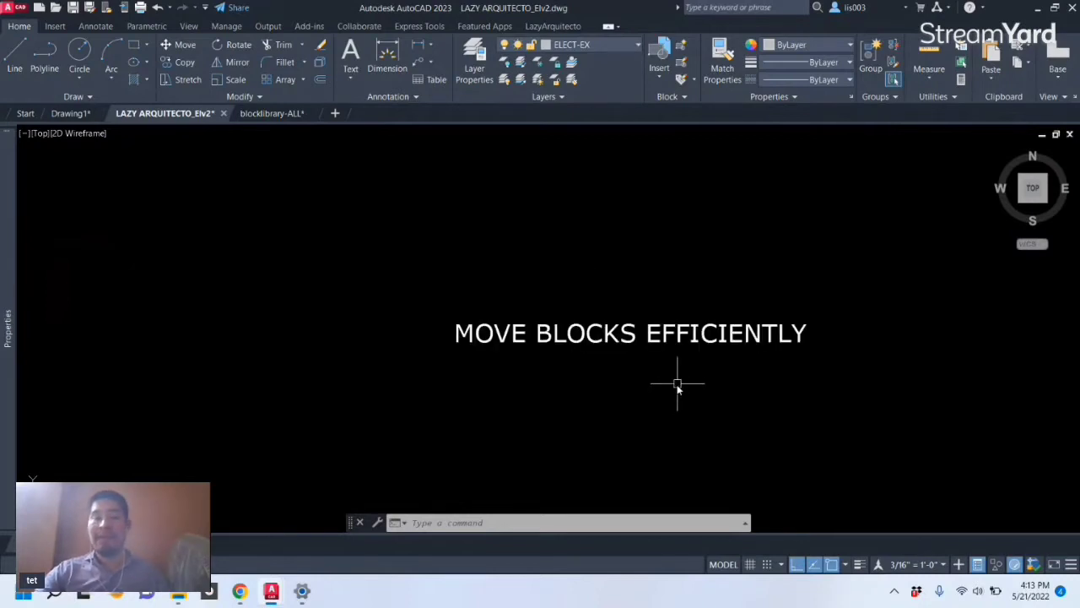
scroll(321, 299, up, 8)
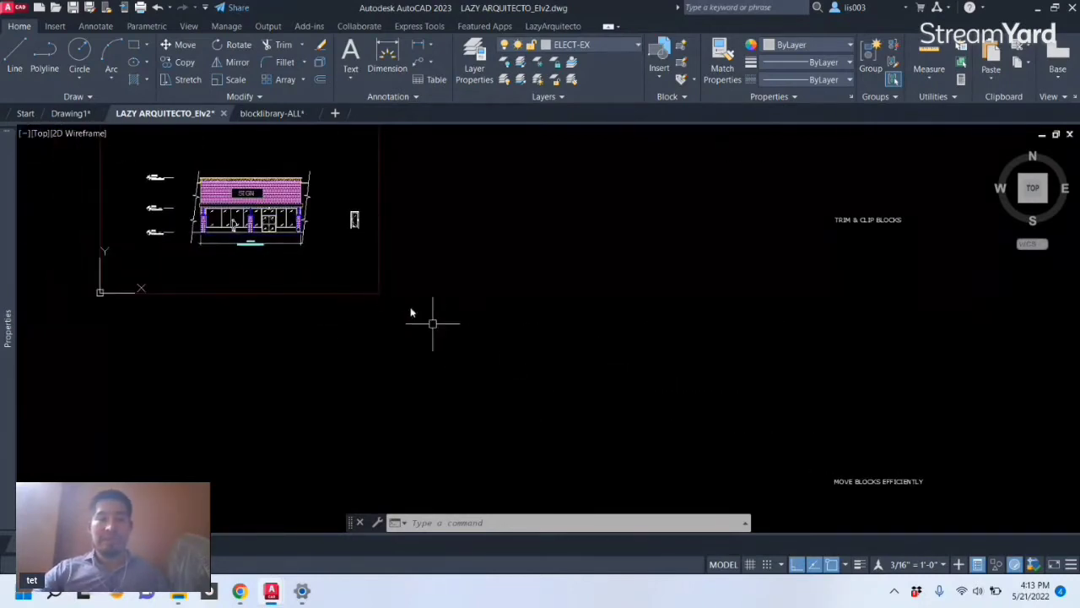
middle_drag(332, 193, 565, 309)
click(648, 289)
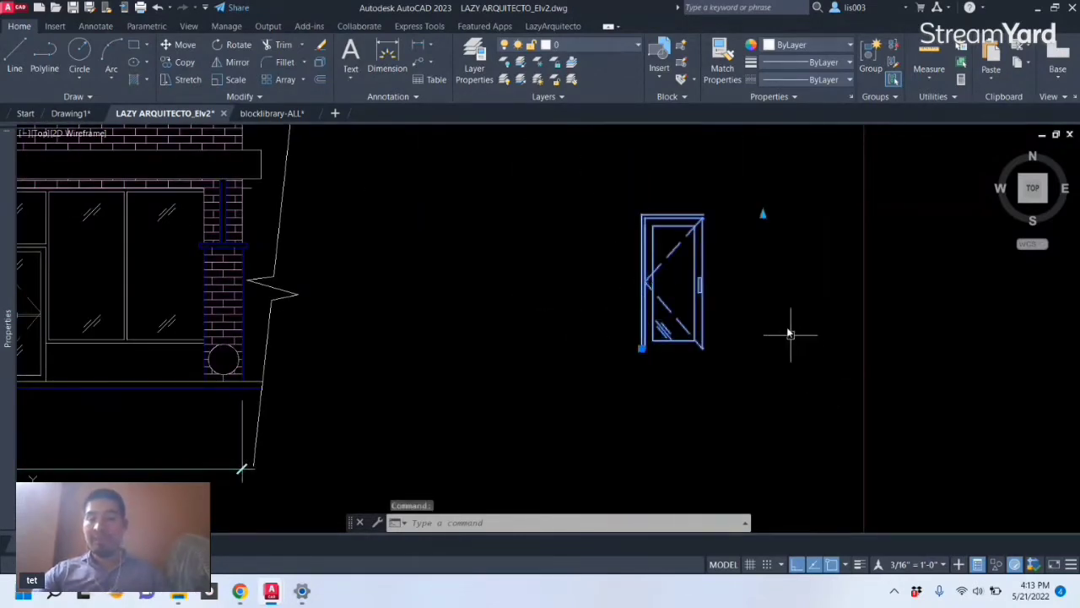
text(m)
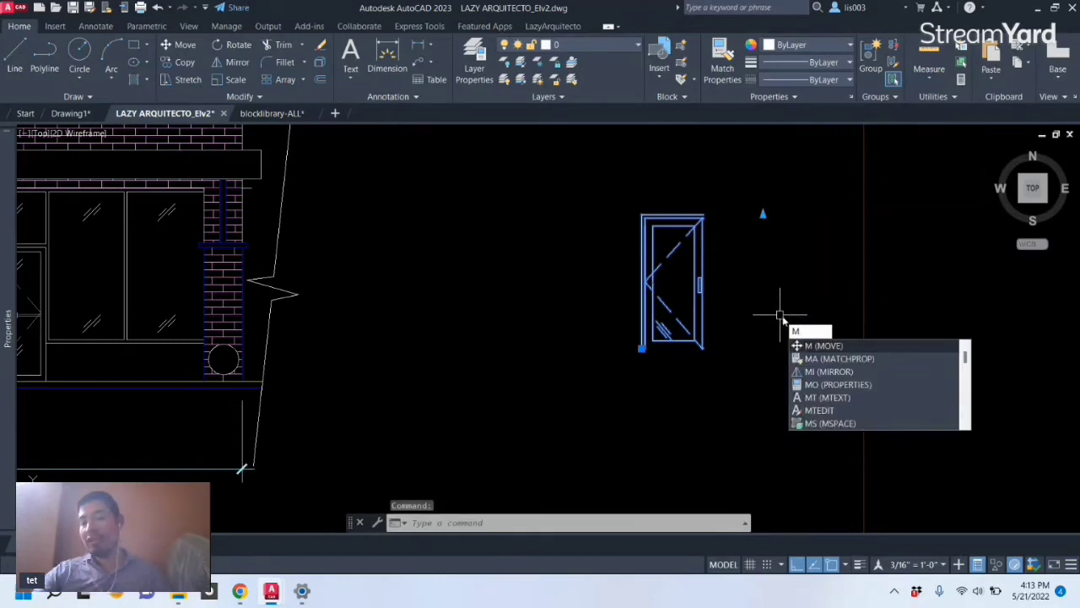
key(Return)
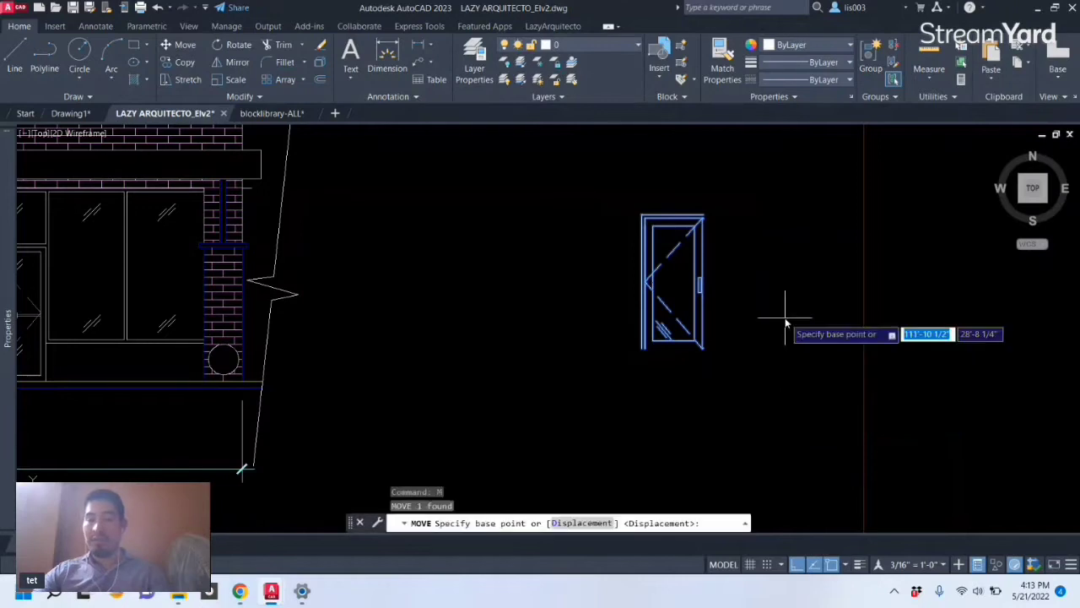
click(640, 354)
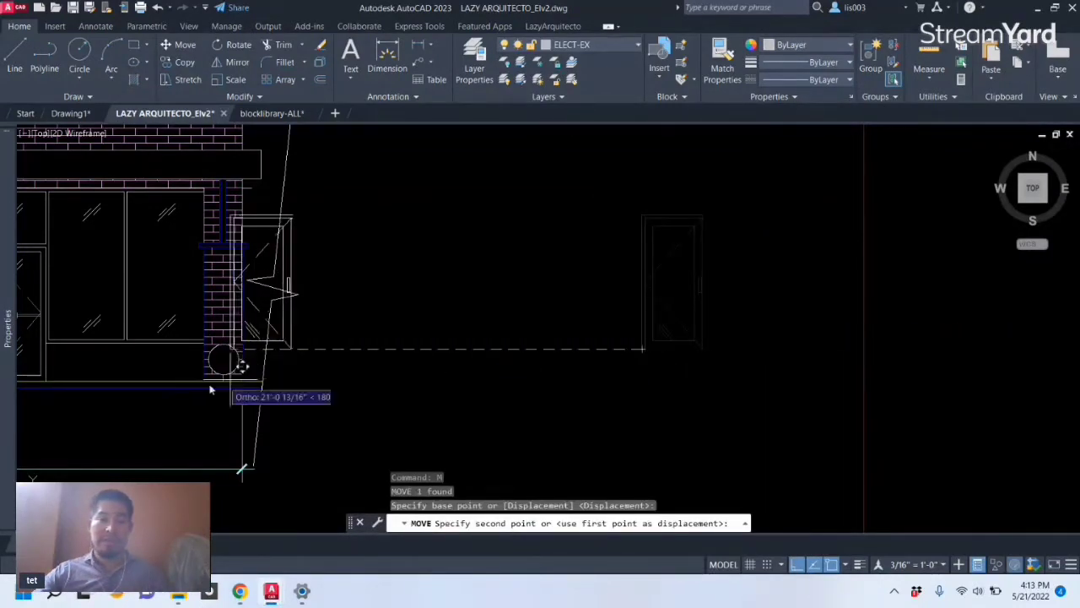
middle_drag(236, 371, 576, 371)
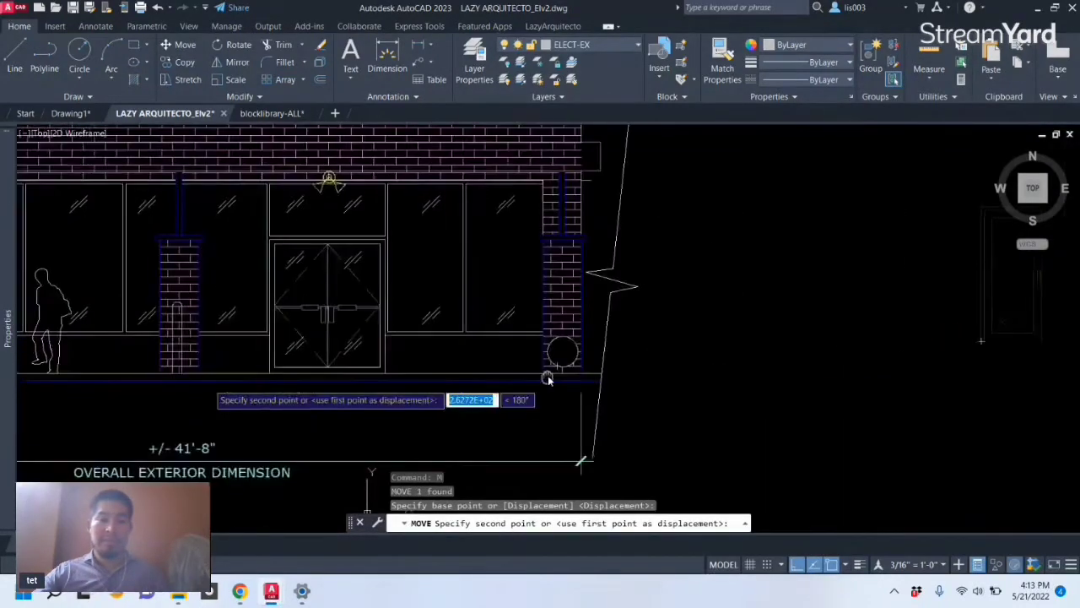
click(389, 374)
click(409, 361)
key(ctrl+z)
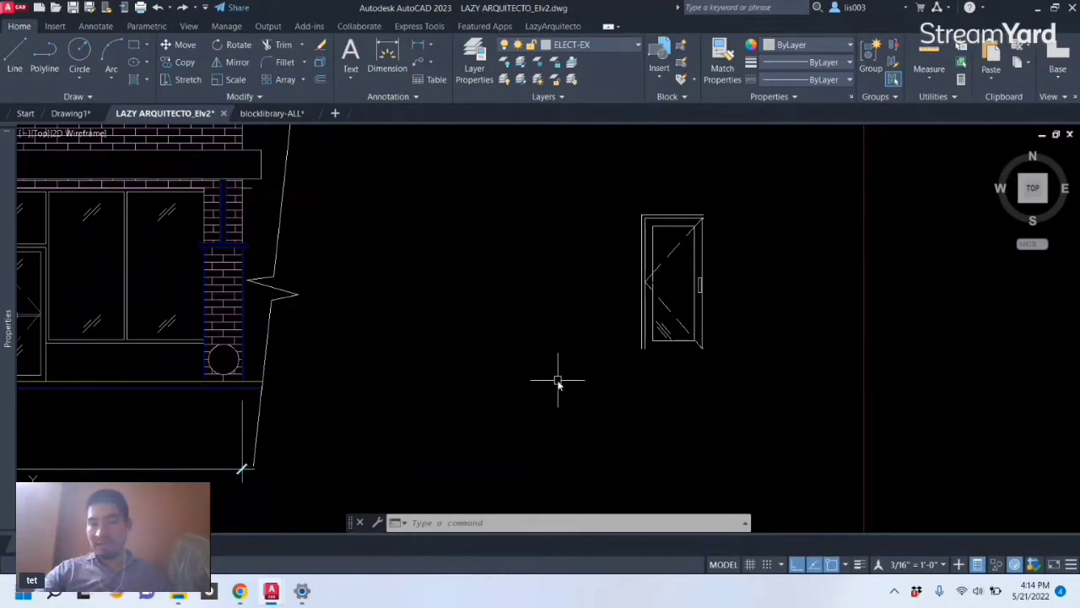
- Grip-move the door block to a new position, with Ortho turned off via F8
click(648, 297)
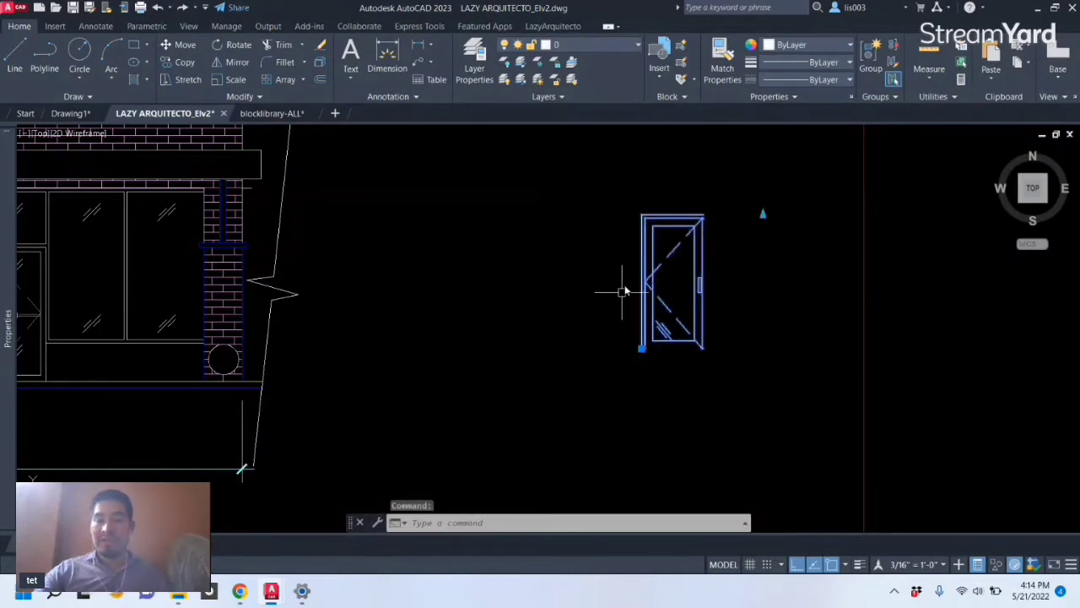
click(641, 352)
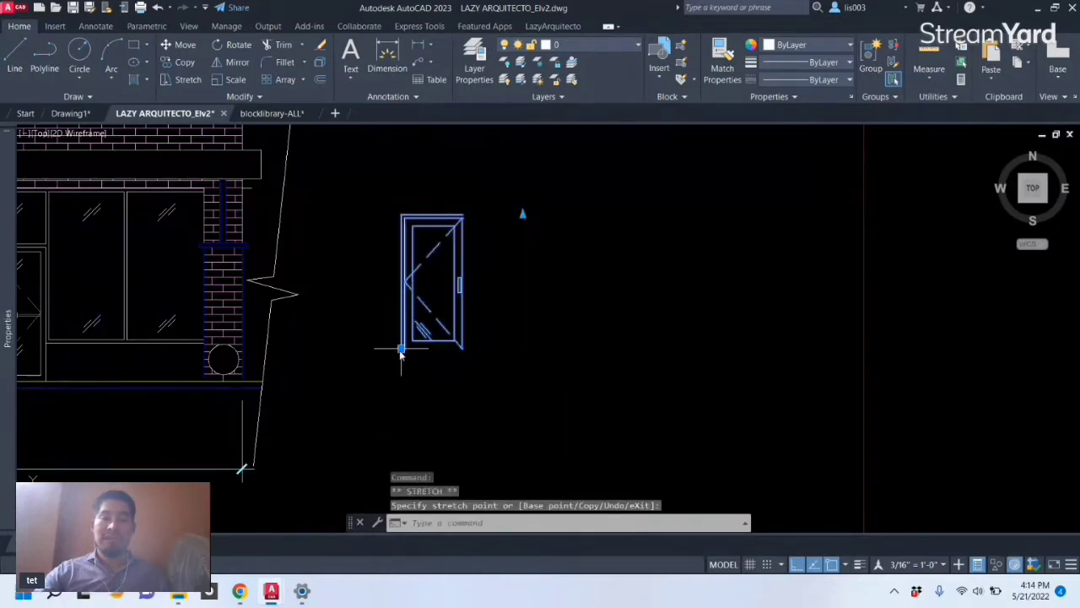
click(402, 349)
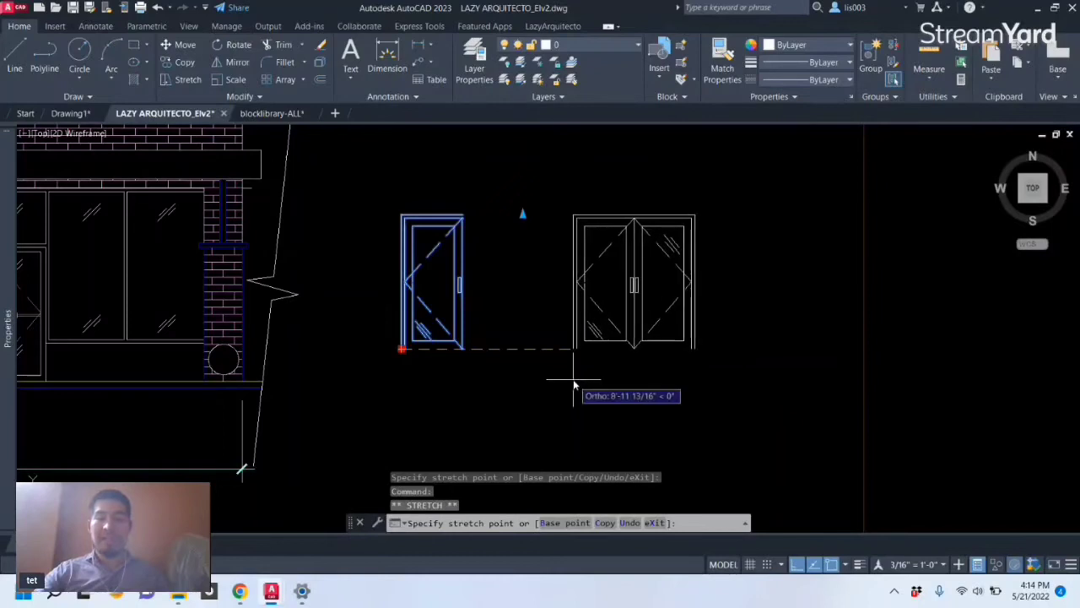
key(F8)
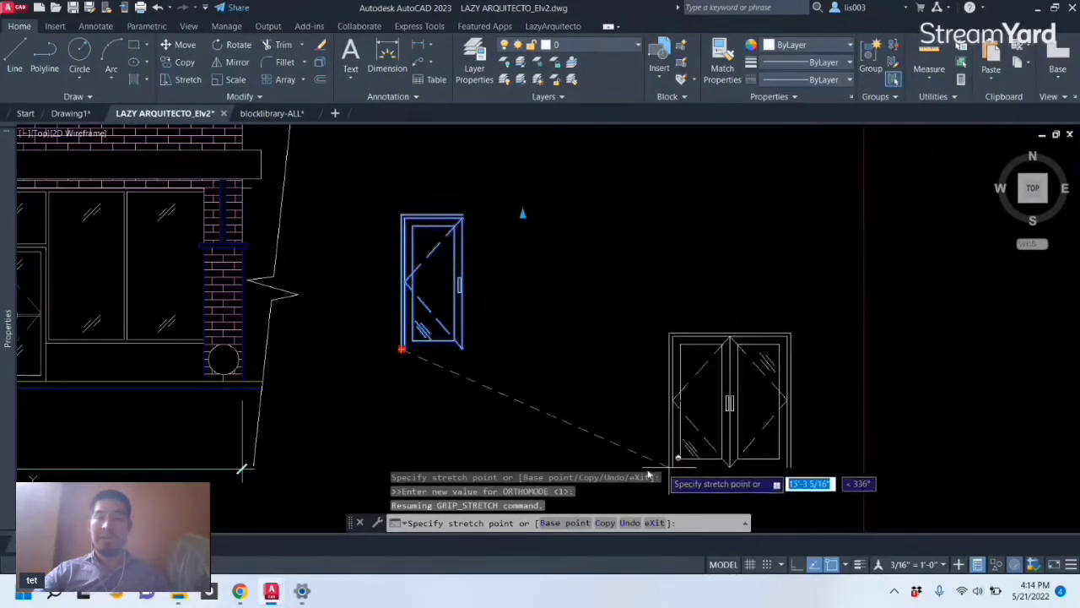
click(595, 427)
click(592, 427)
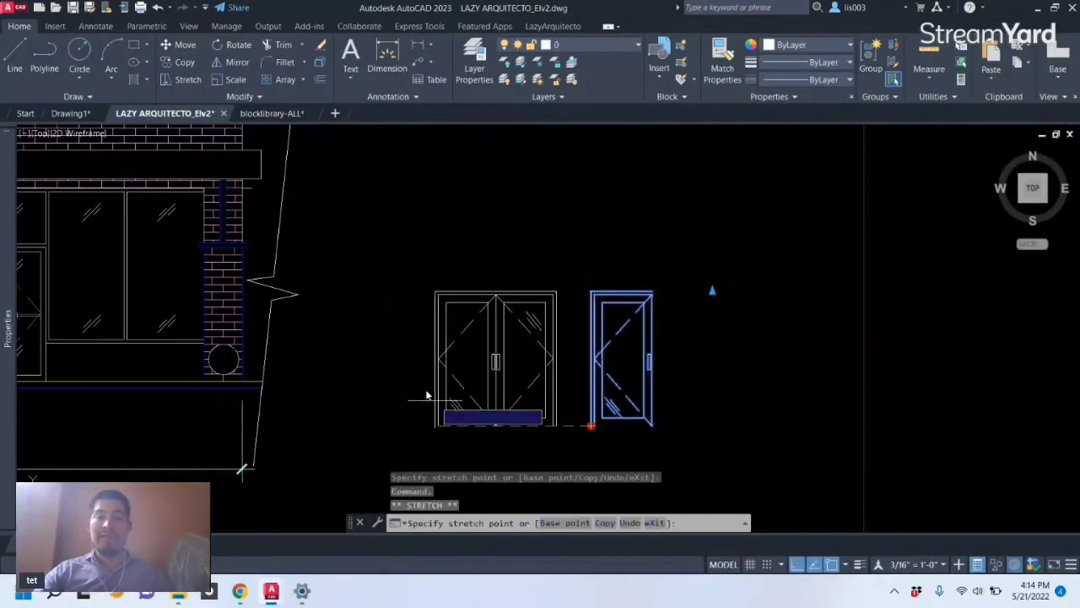
click(381, 305)
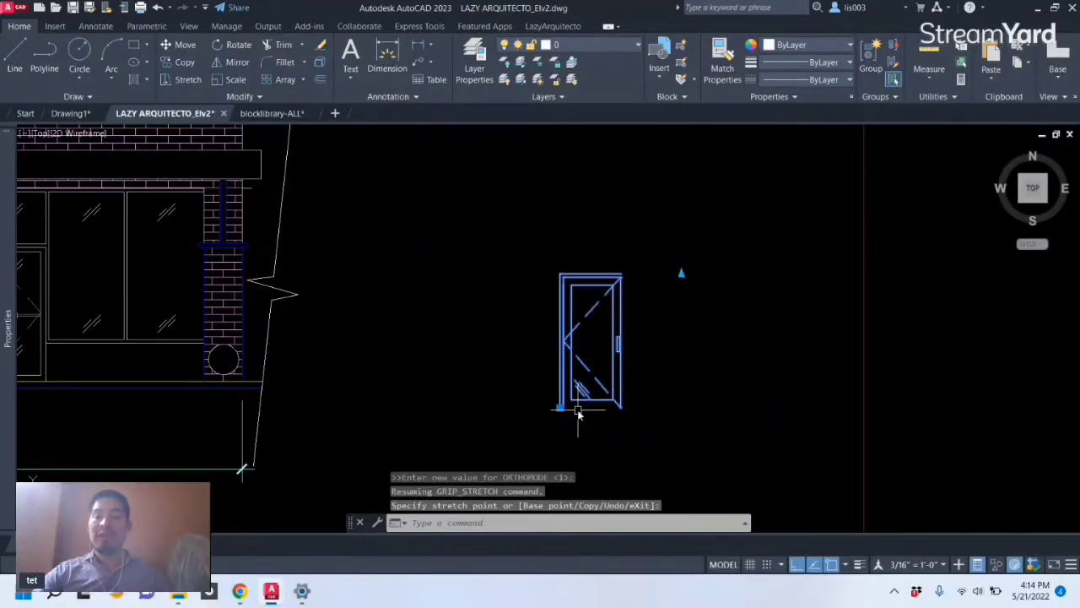
key(Escape)
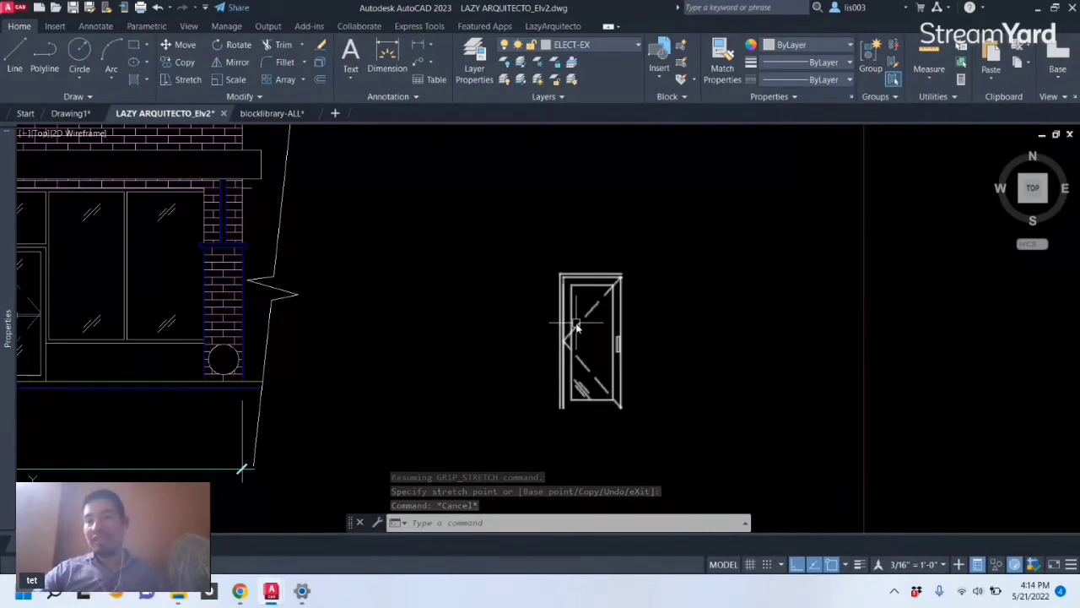
mouse_move(577, 327)
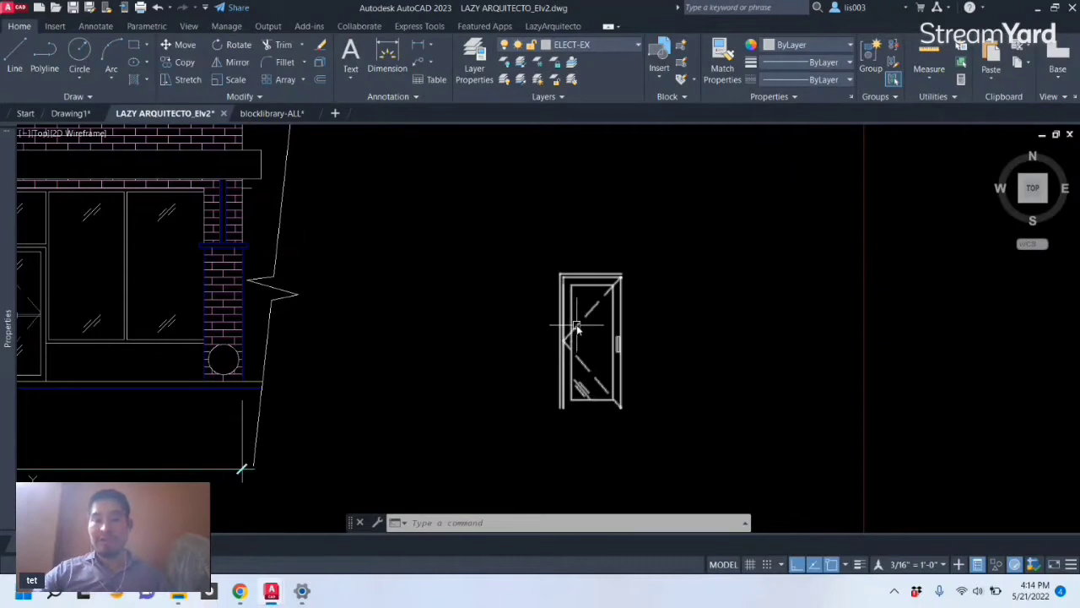
- Drag the door block lower and right, to just past the storefront's break line
click(581, 290)
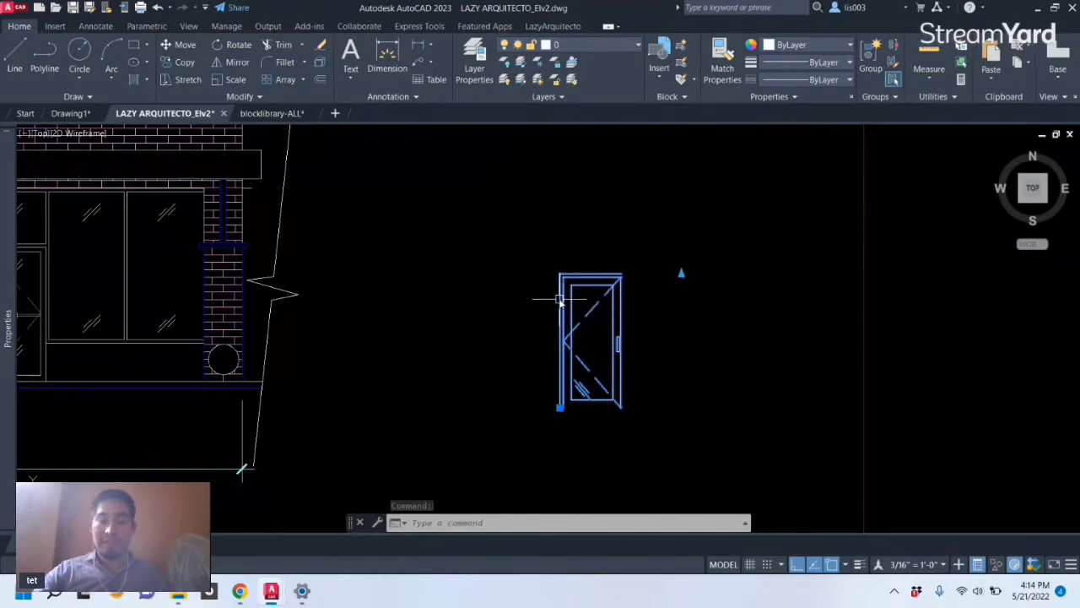
drag(564, 293, 909, 361)
click(753, 290)
click(720, 178)
- Pan and zoom across the section headings to the BACKGROUND MASK BLOCKS title
drag(685, 325, 465, 233)
scroll(338, 283, down, 5)
scroll(374, 256, down, 3)
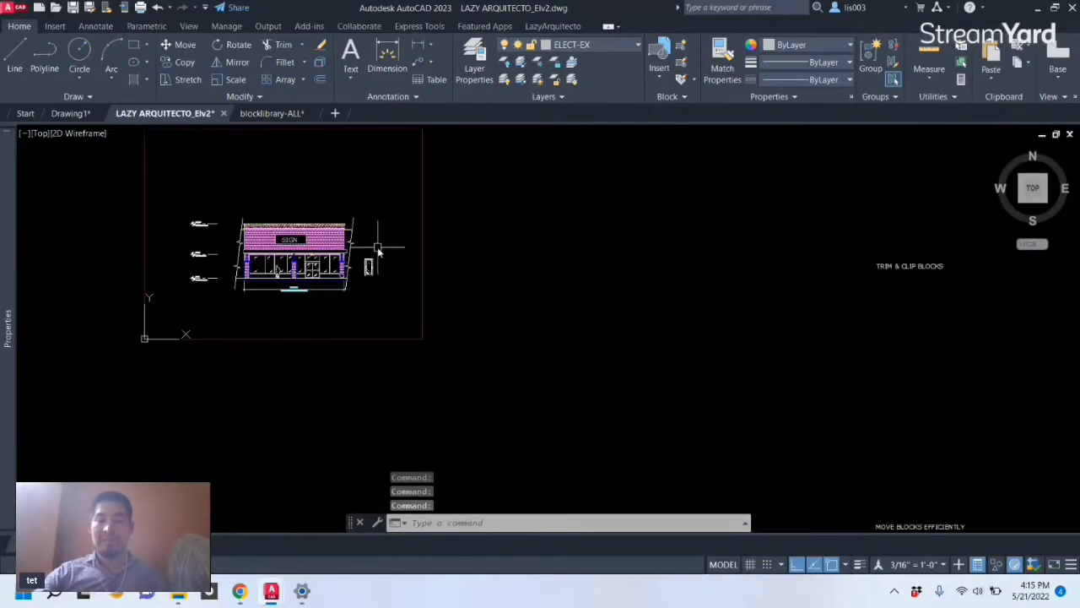
middle_drag(772, 369, 651, 282)
scroll(786, 462, up, 3)
middle_drag(786, 453, 698, 237)
middle_drag(706, 379, 687, 195)
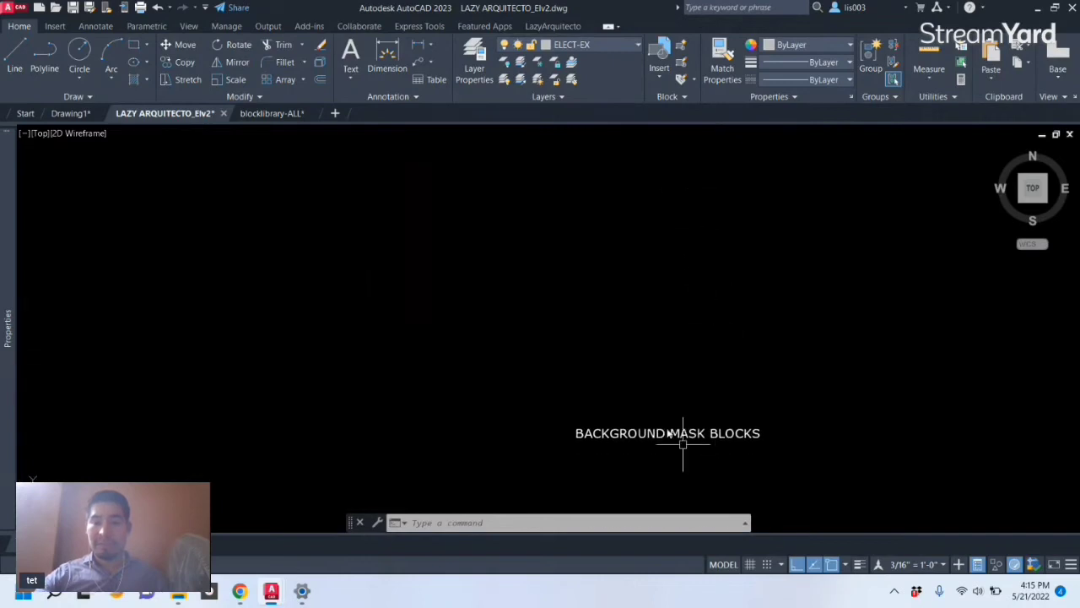
scroll(656, 379, down, 3)
scroll(656, 386, up, 3)
scroll(604, 334, up, 2)
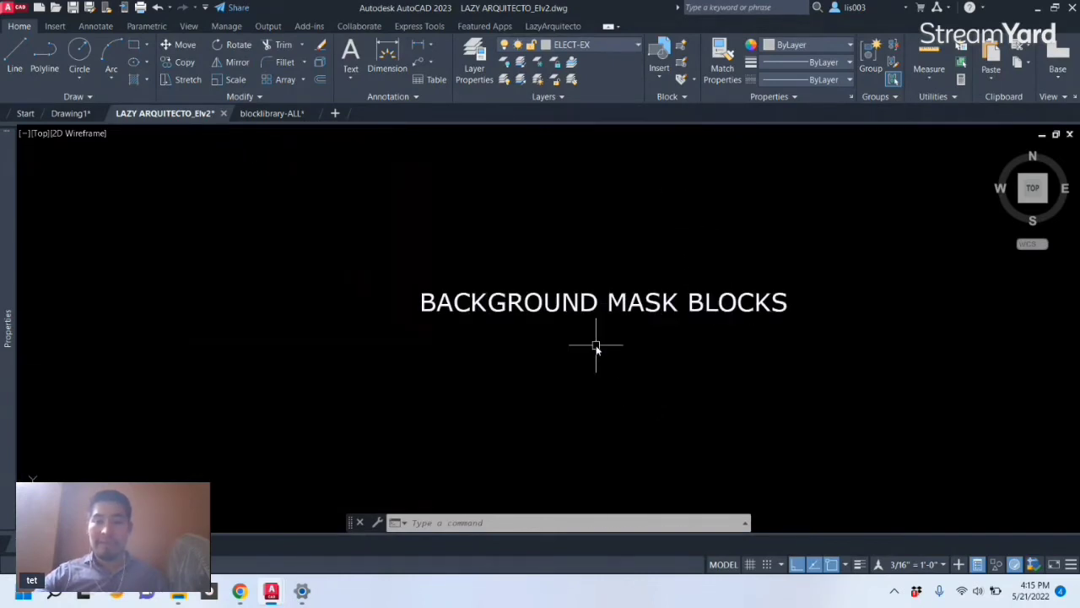
- Pan to the storefront elevation and zoom in on the SIGN panel
middle_drag(596, 346, 598, 379)
scroll(614, 364, up, 3)
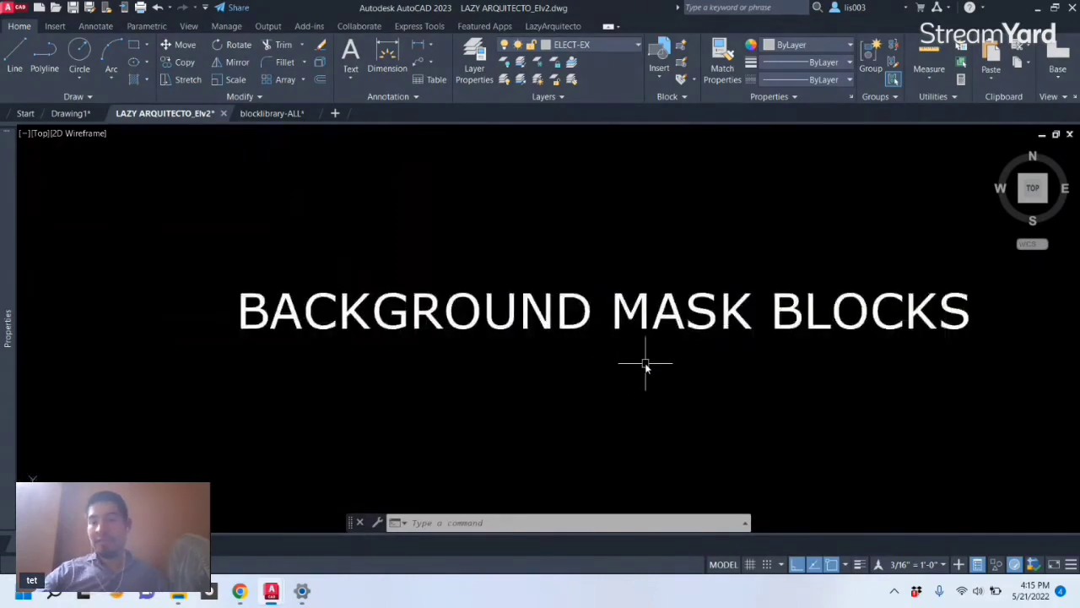
scroll(742, 387, down, 3)
scroll(622, 349, down, 2)
middle_drag(622, 349, 734, 414)
scroll(658, 394, down, 2)
scroll(565, 245, up, 6)
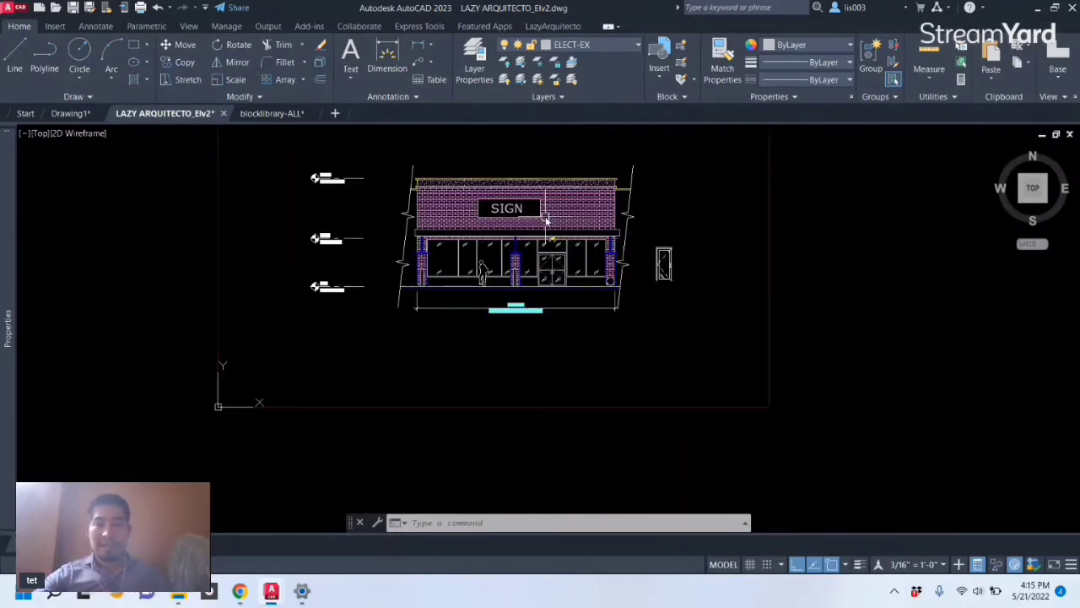
scroll(448, 261, up, 5)
middle_drag(442, 265, 478, 279)
scroll(498, 287, up, 4)
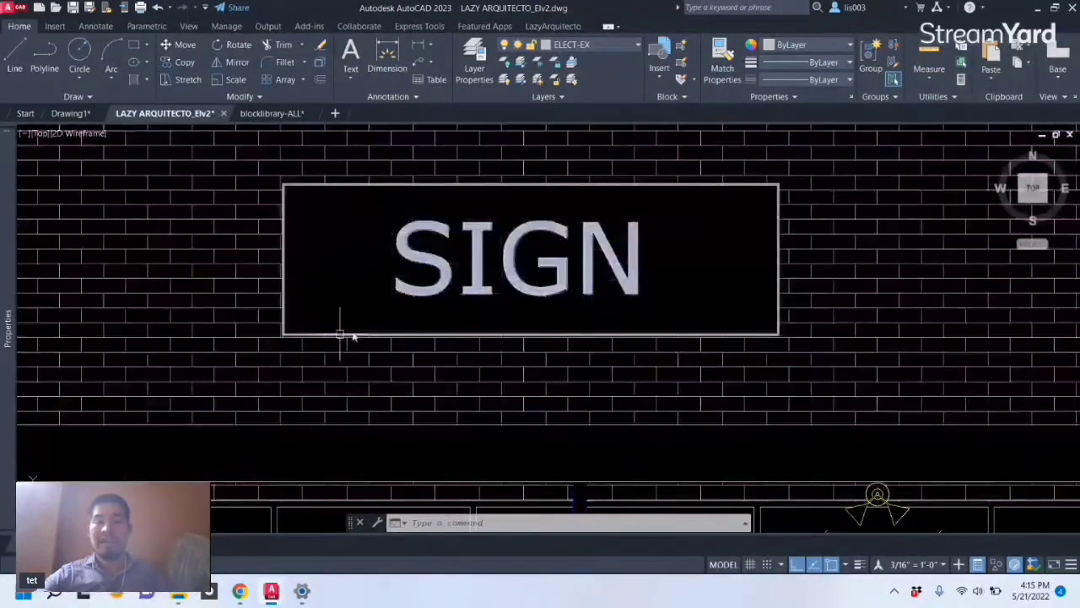
- Grip-move the SIGN block further right on the brick wall
click(418, 296)
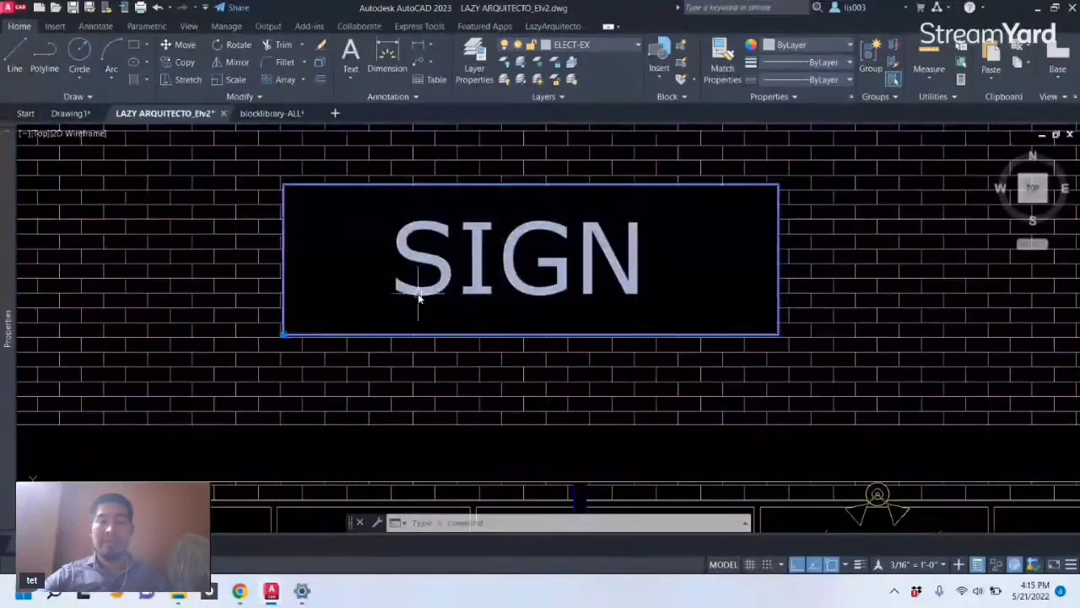
click(285, 335)
scroll(285, 336, down, 3)
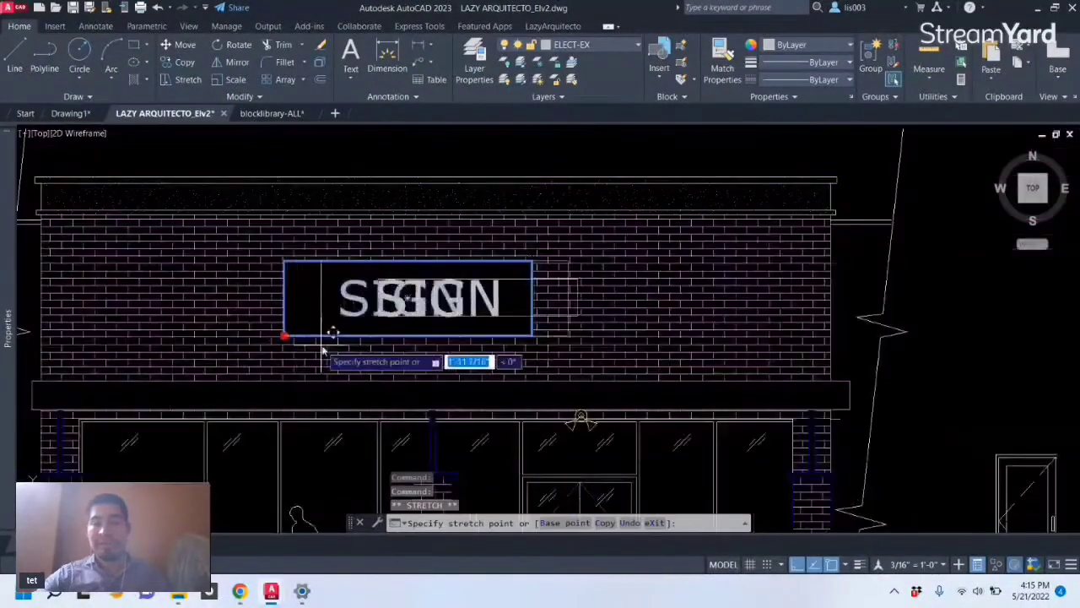
click(498, 361)
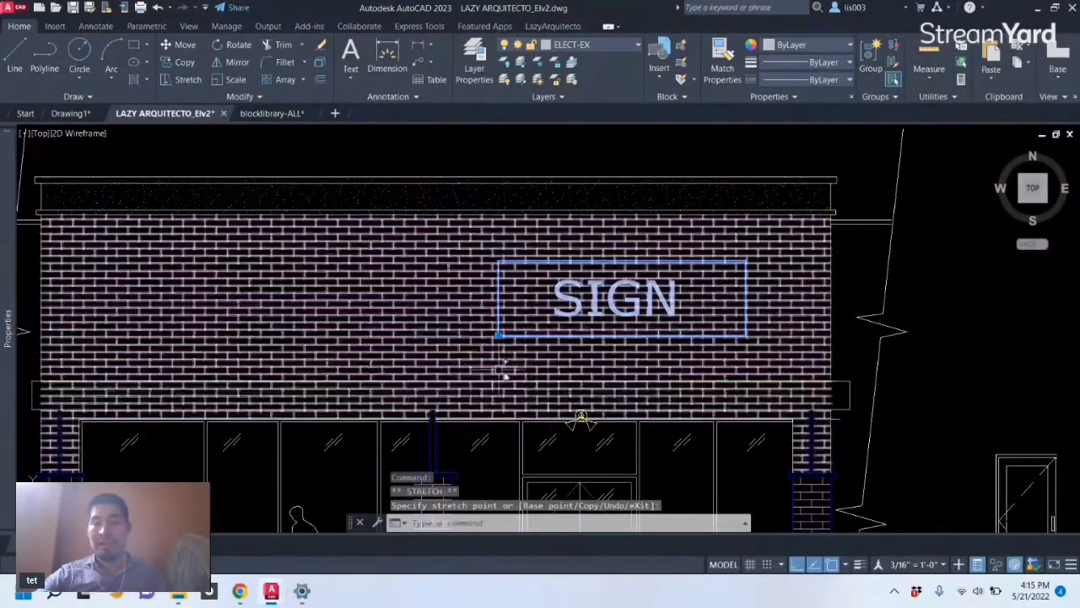
key(Escape)
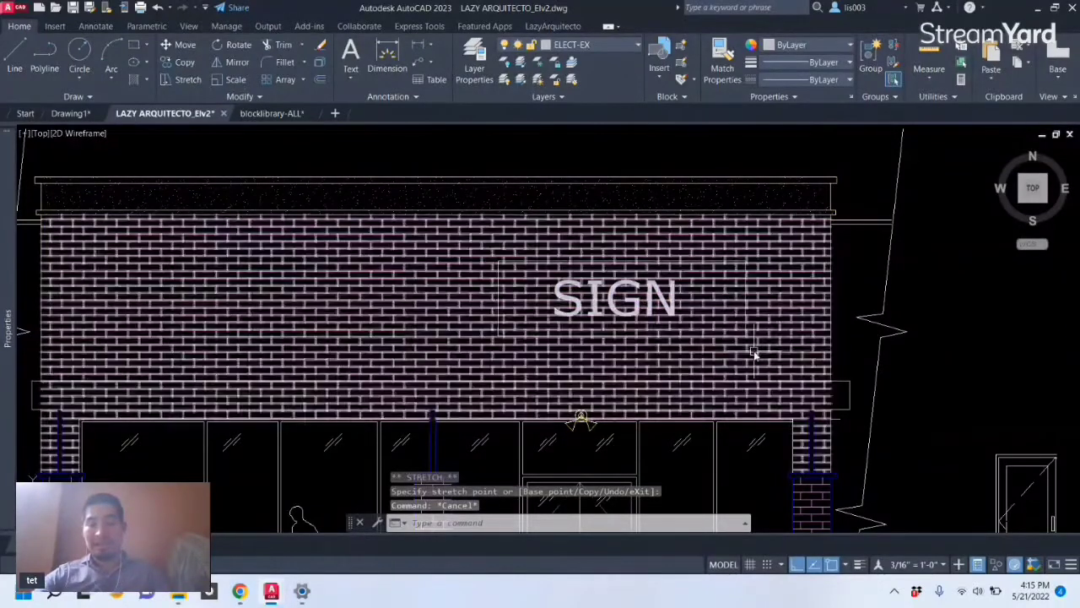
- Regenerate the drawing with RE so the sign's mask hides the bricks again
text(RE)
key(Return)
scroll(793, 340, up, 3)
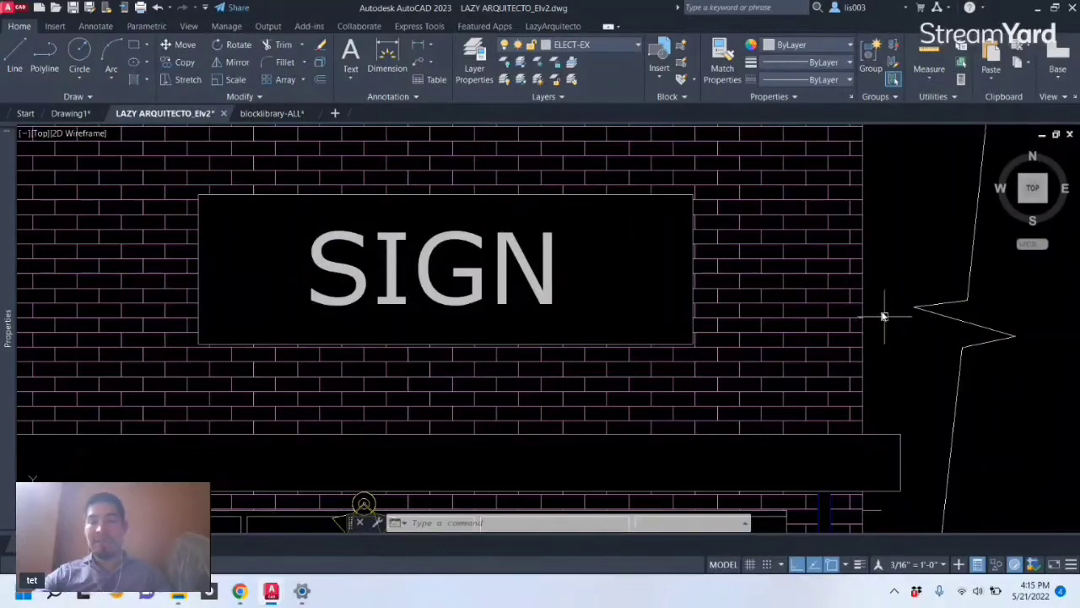
- Move the SIGN block off the facade into empty space beside it
click(668, 197)
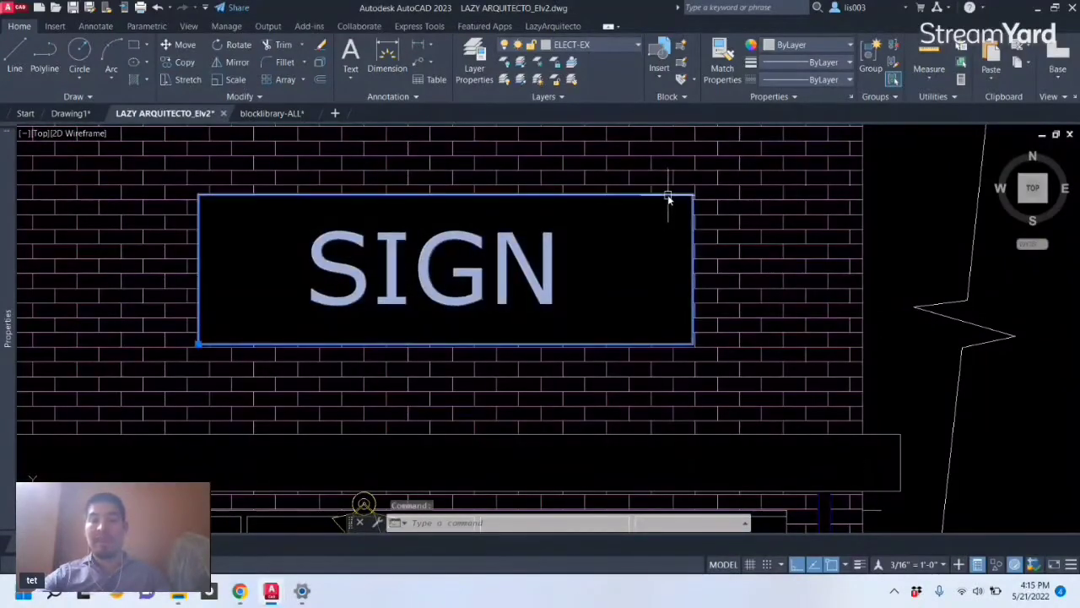
scroll(562, 267, down, 4)
text(co)
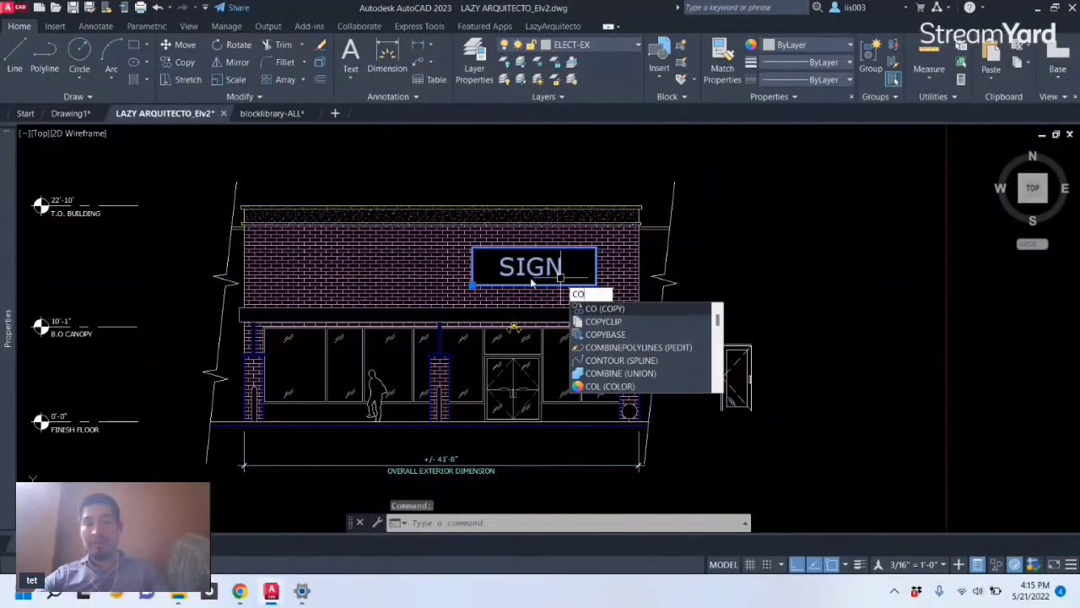
key(BackSpace)
key(BackSpace)
text(m)
key(Return)
click(502, 283)
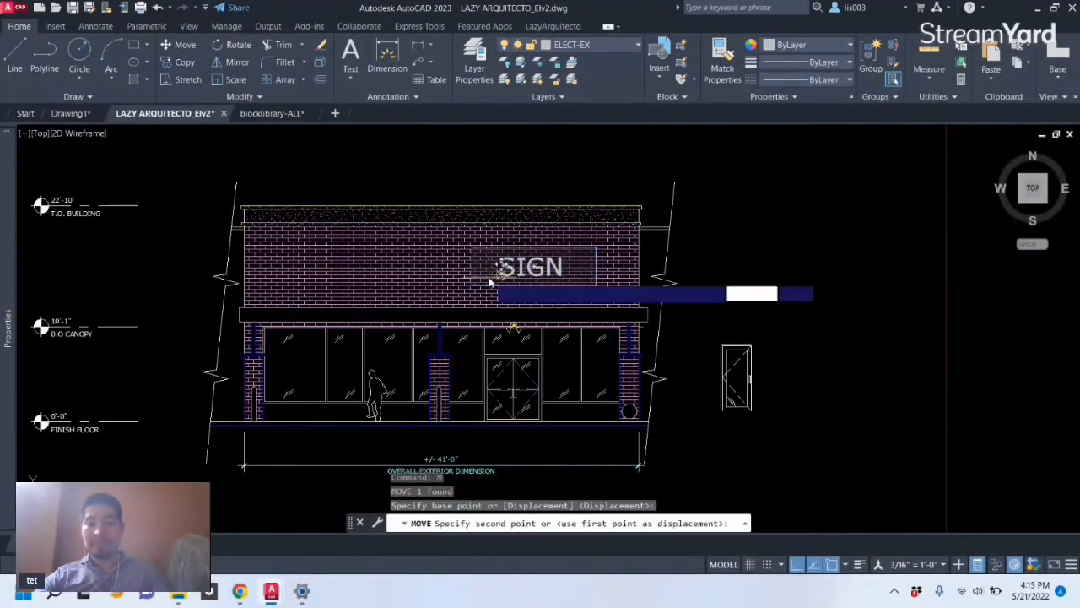
scroll(515, 280, down, 3)
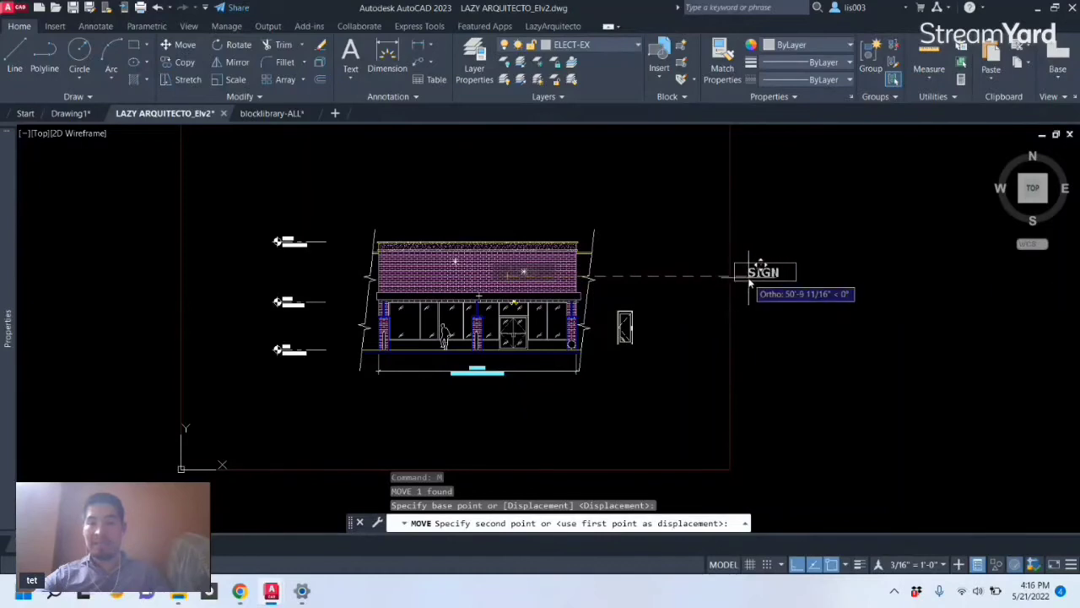
click(748, 282)
scroll(747, 284, up, 3)
key(Escape)
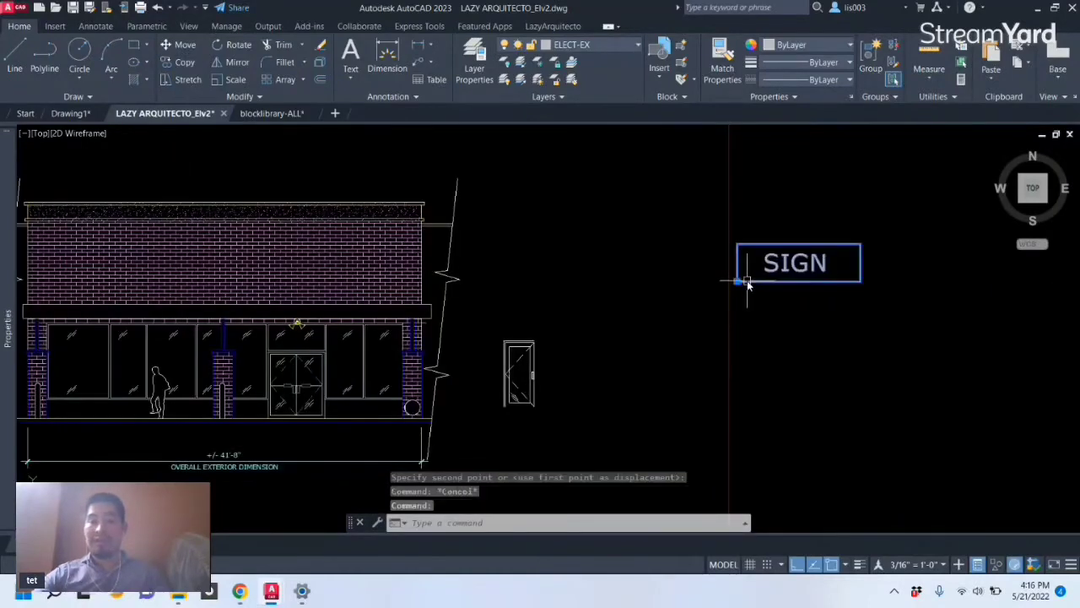
- Explode the SIGN block with X and move its loose pieces back onto the brick wall
text(x)
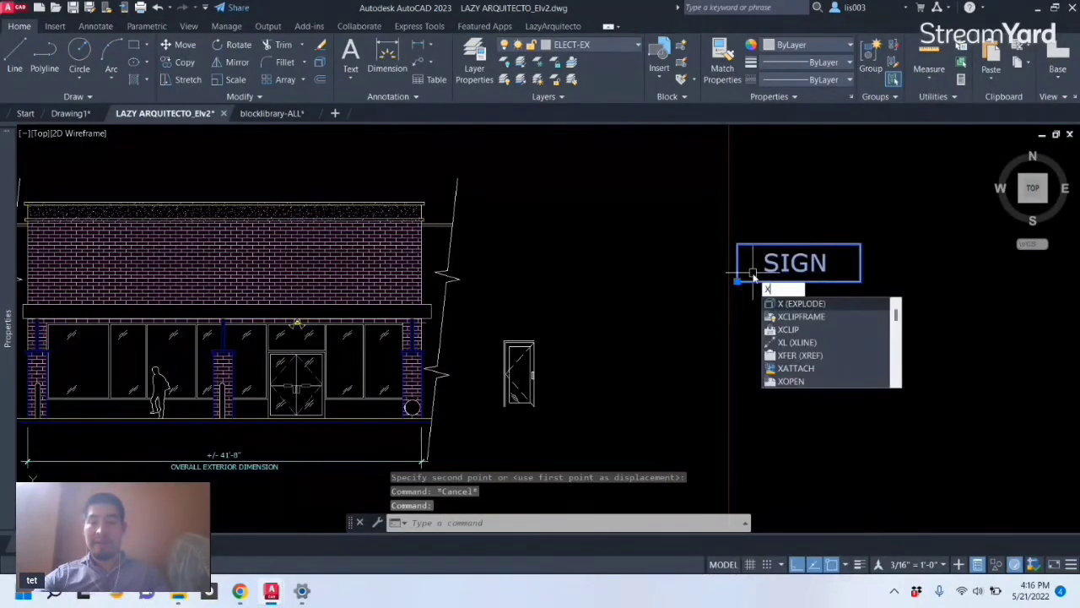
key(Return)
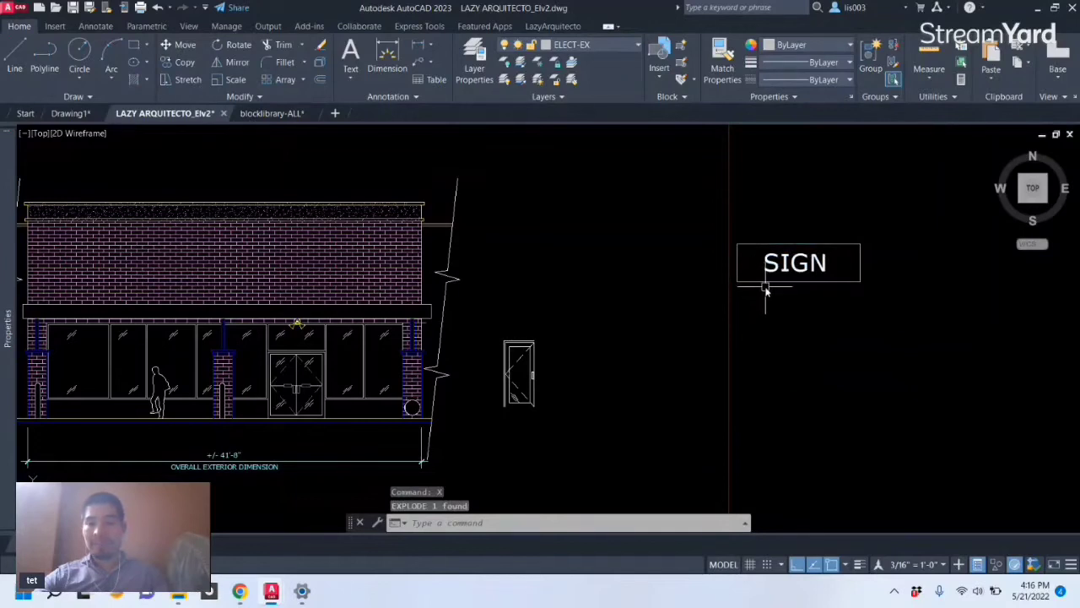
click(765, 289)
key(Escape)
click(764, 264)
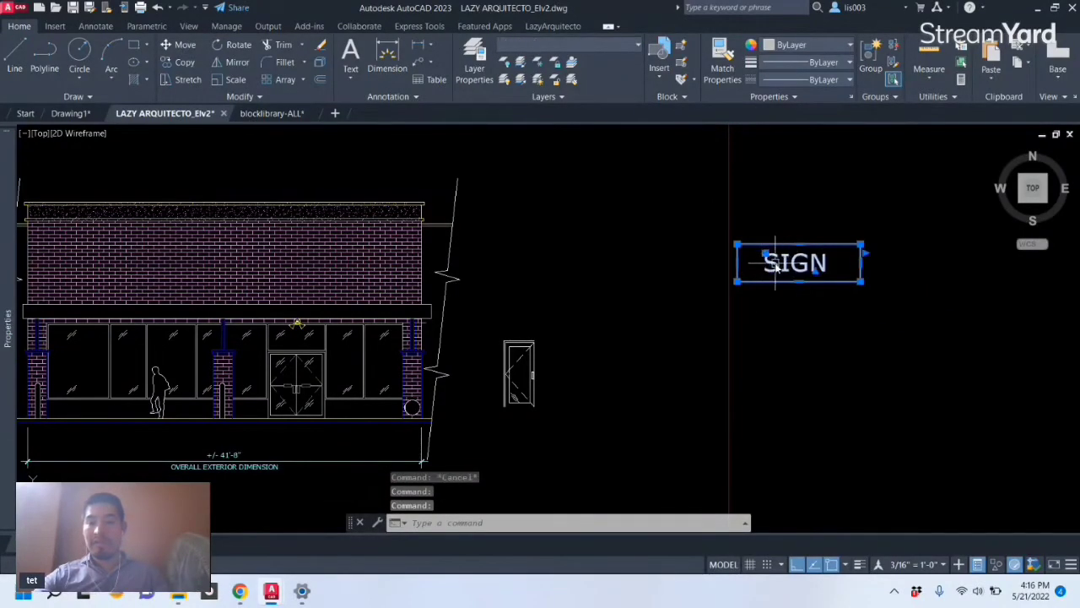
text(m)
key(Return)
click(740, 281)
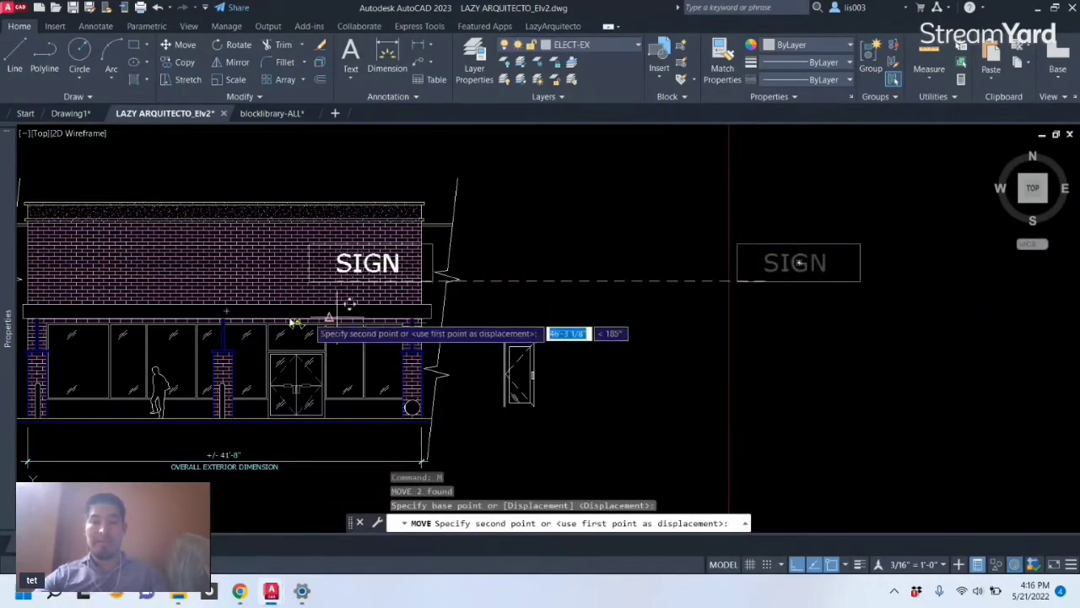
click(203, 283)
scroll(193, 280, up, 5)
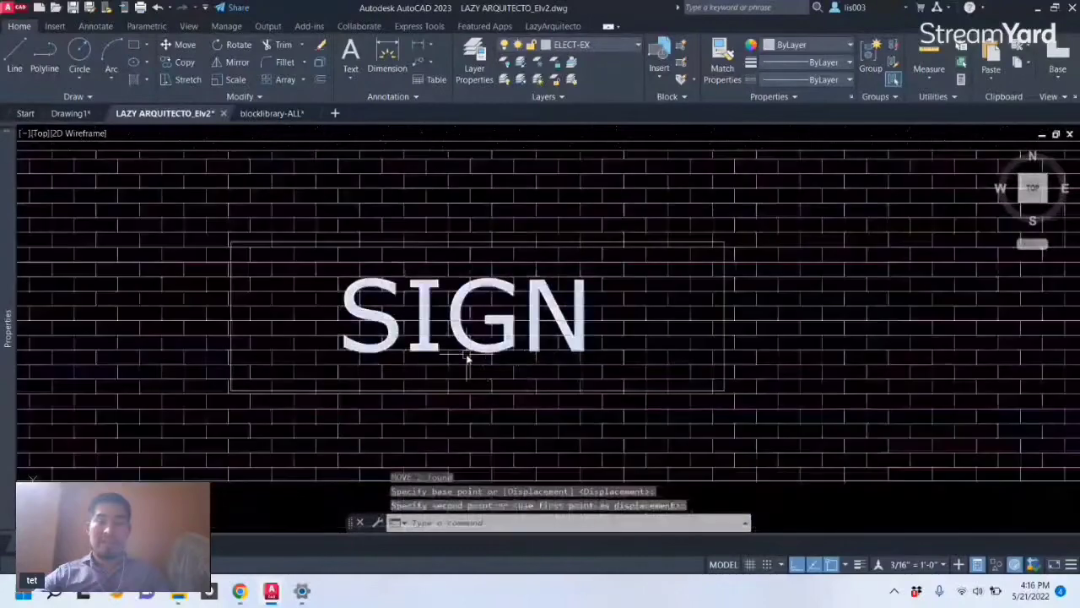
key(Escape)
- Begin a window selection around the sign's loose frame and text
click(384, 245)
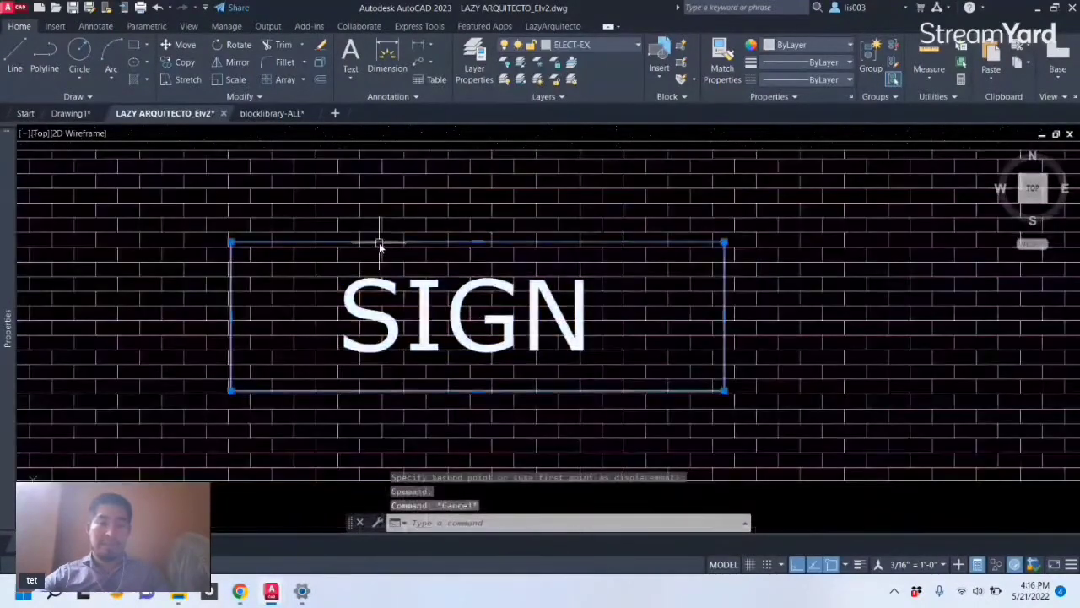
key(Escape)
scroll(378, 285, down, 3)
click(322, 171)
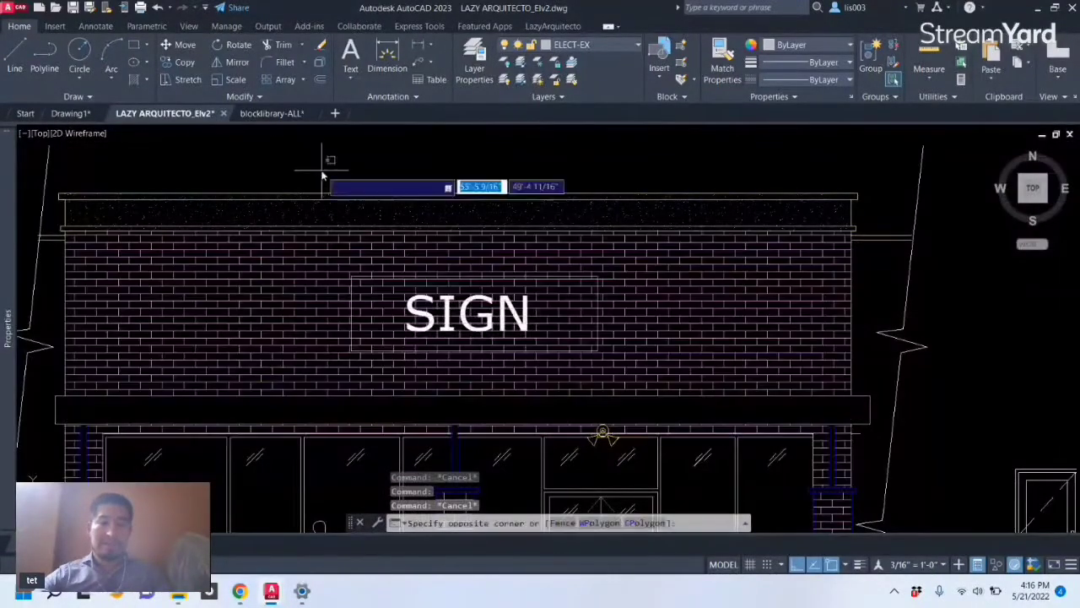
- Convert the sign's frame and text into block SIGNAGE2, with its base point at the lower-left corner
click(613, 373)
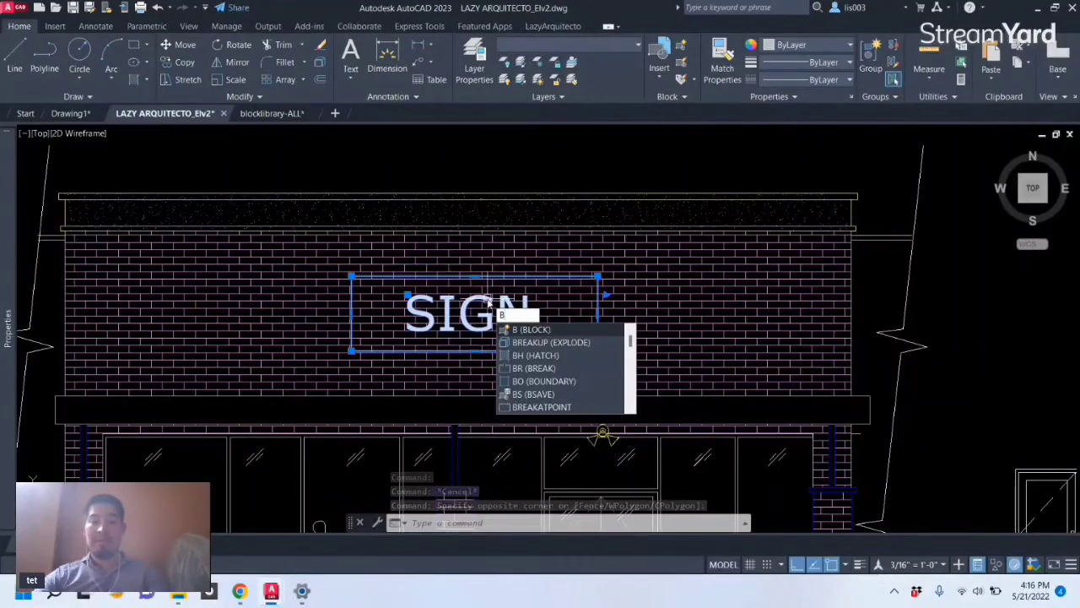
key(Return)
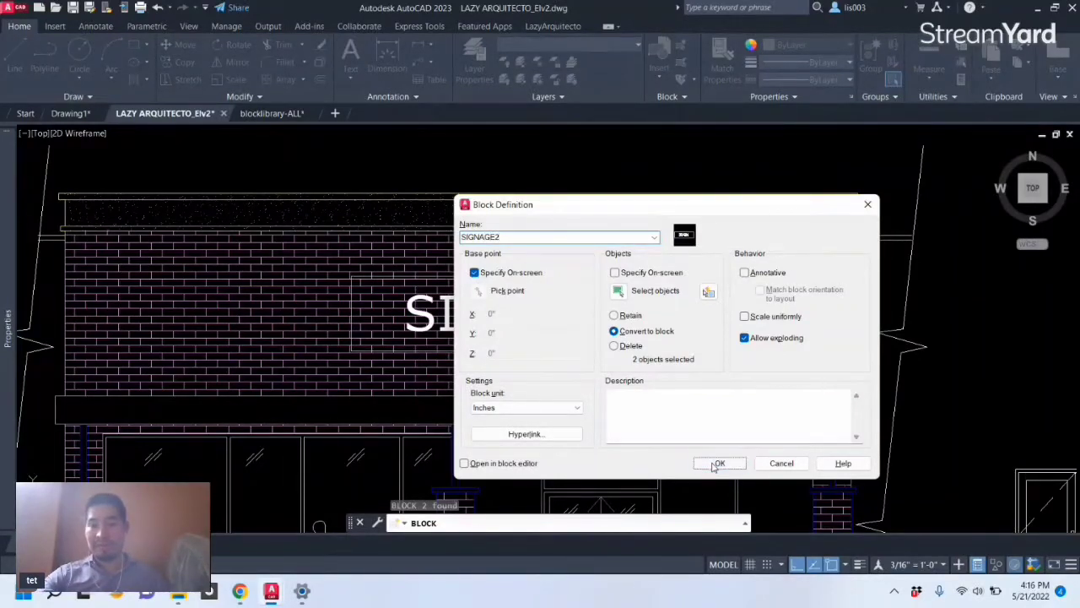
click(717, 464)
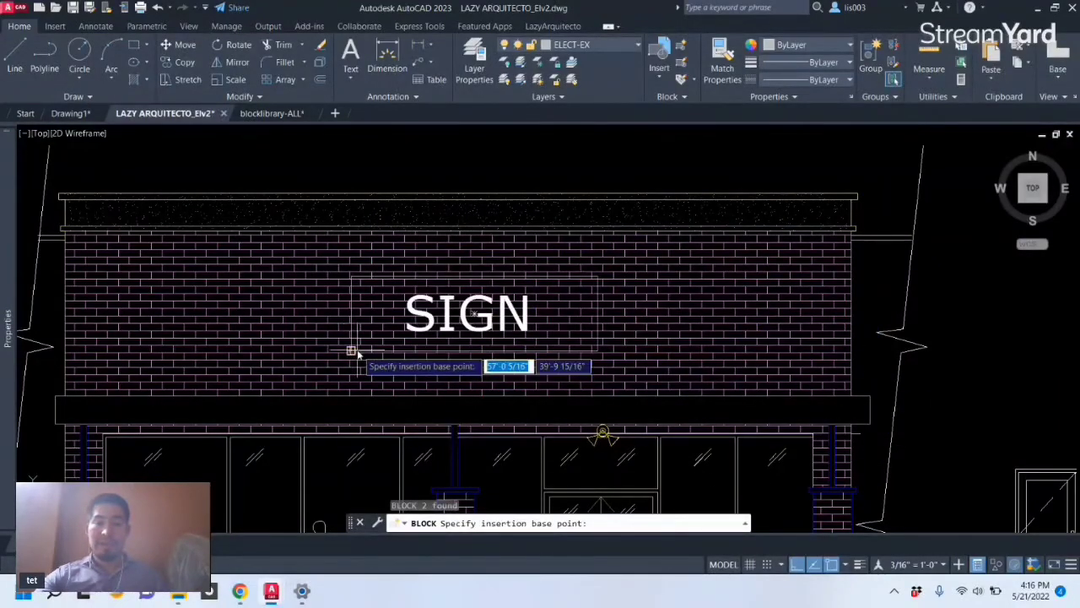
scroll(346, 352, up, 3)
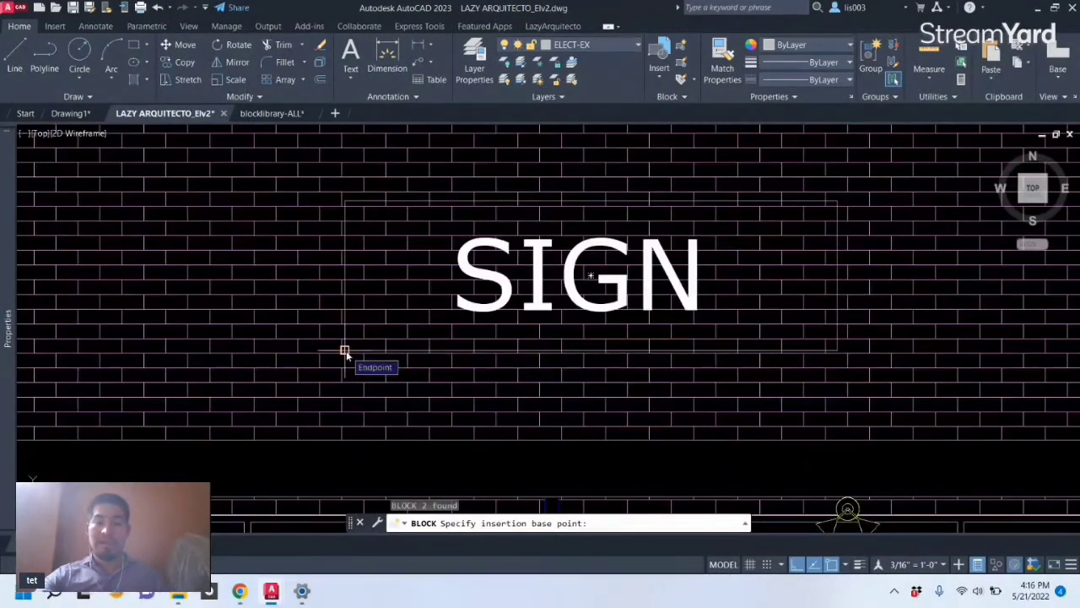
click(346, 350)
scroll(494, 334, down, 3)
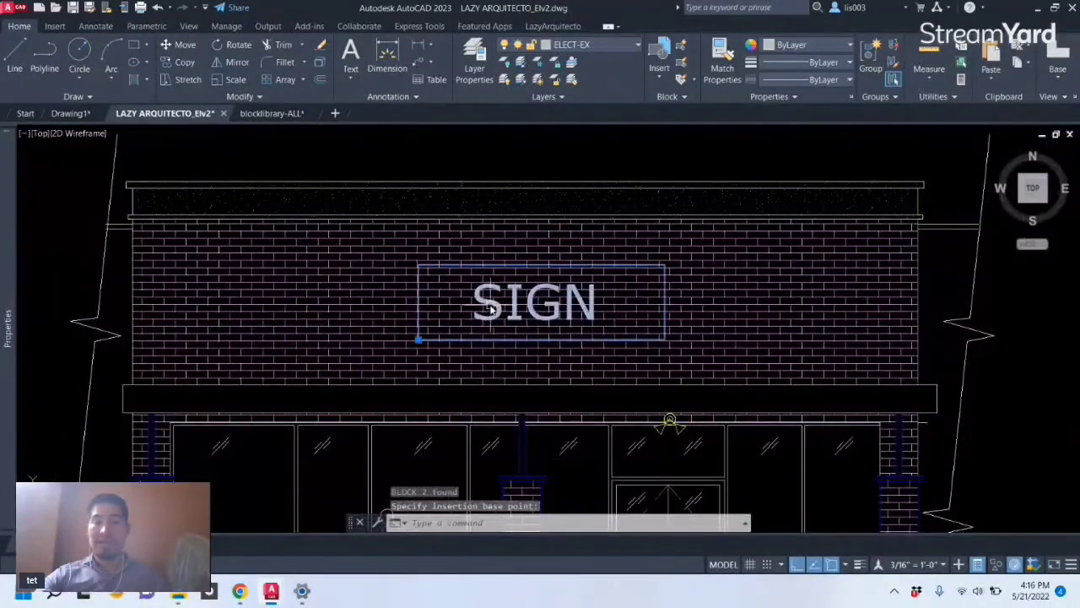
click(448, 265)
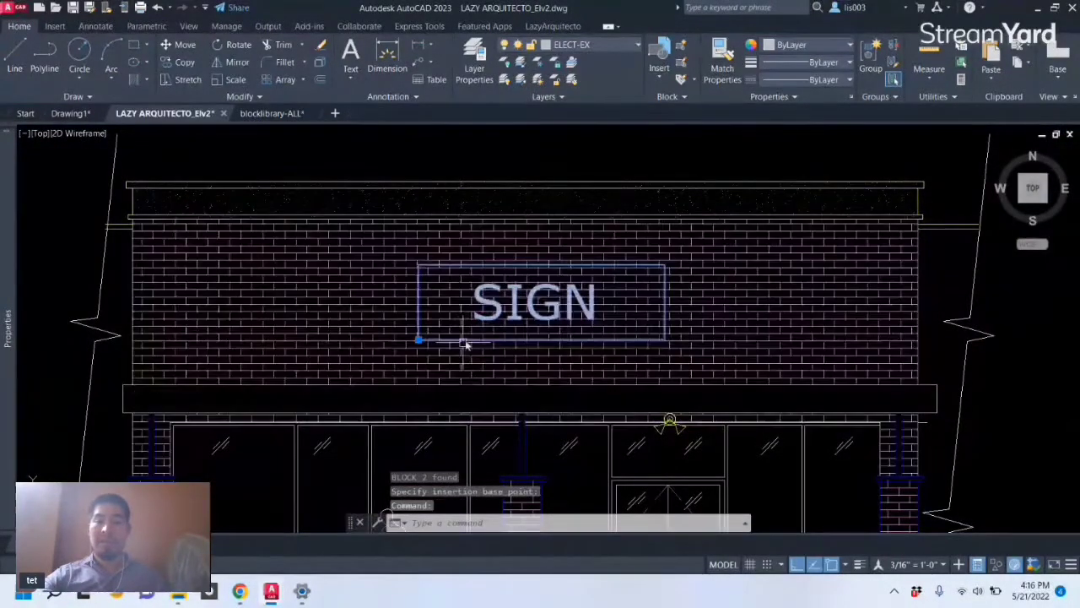
- Open SIGNAGE2 in the Block Editor and start a WIPEOUT from the sign's frame polyline
double_click(494, 312)
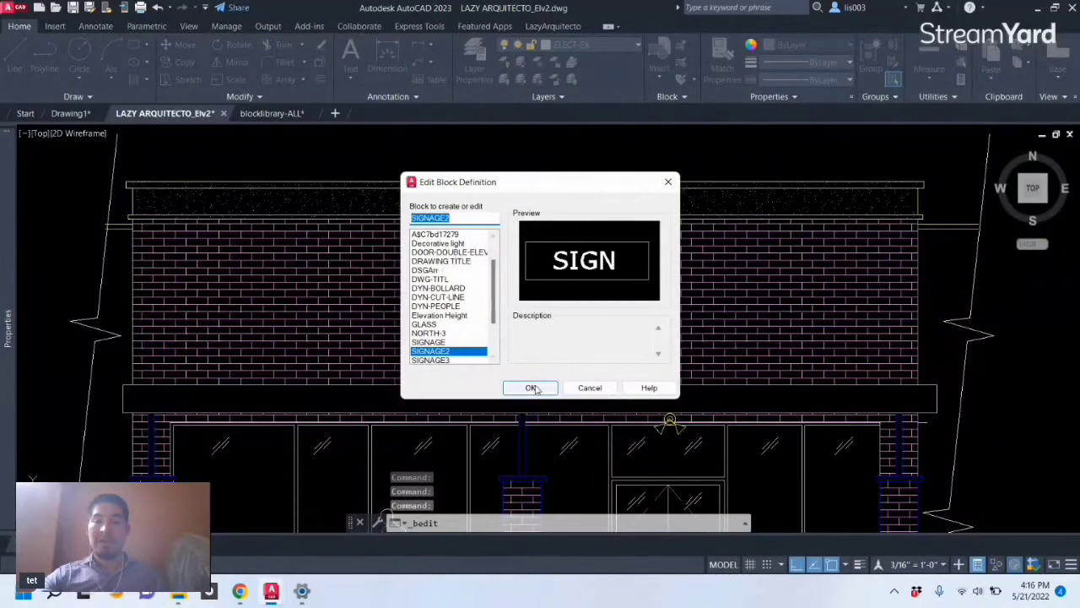
click(532, 388)
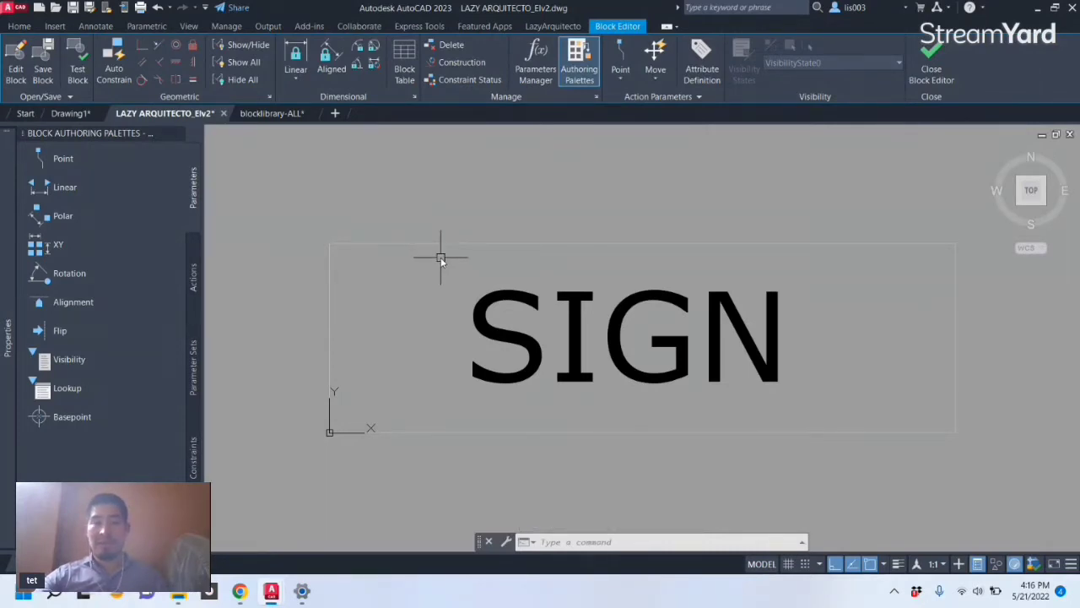
text(WIPEOUT)
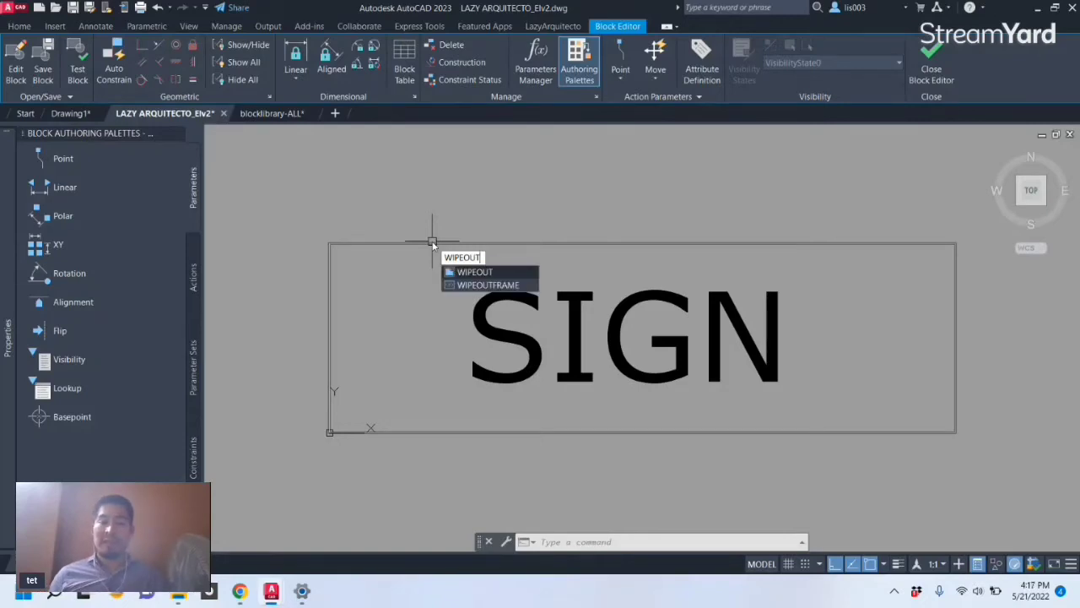
key(Return)
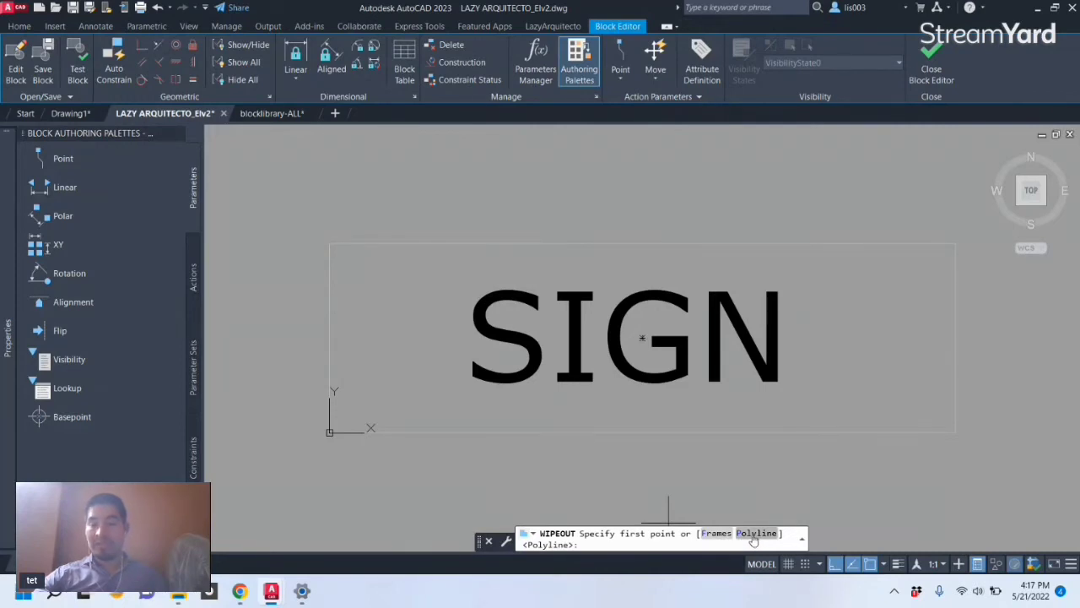
click(753, 539)
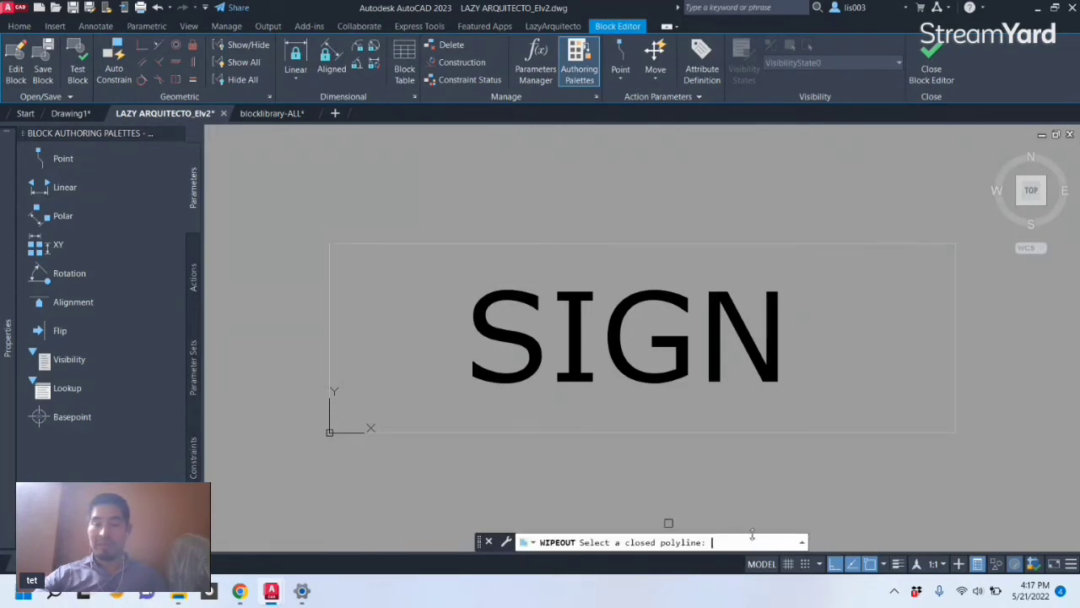
click(744, 247)
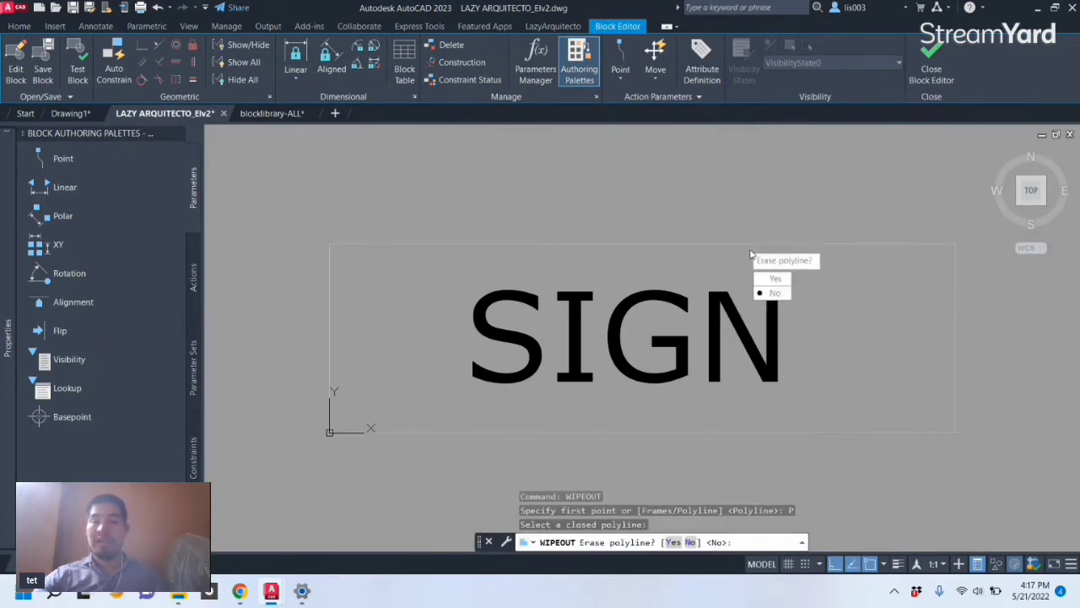
- Keep the frame polyline, send the wipeout to Back with DRAWORDER, and close the Block Editor
click(773, 295)
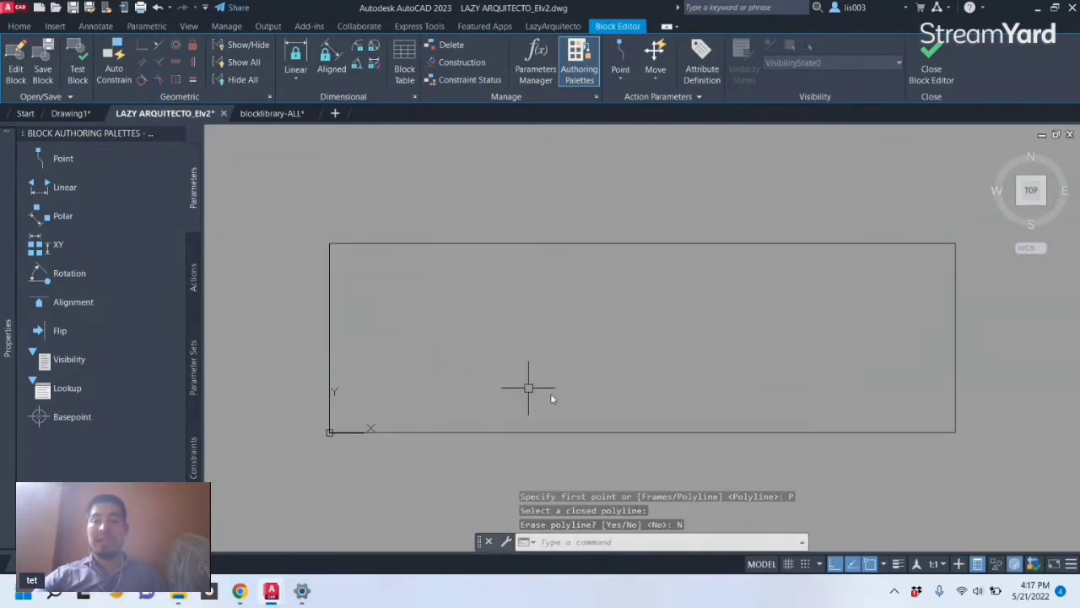
scroll(555, 397, down, 3)
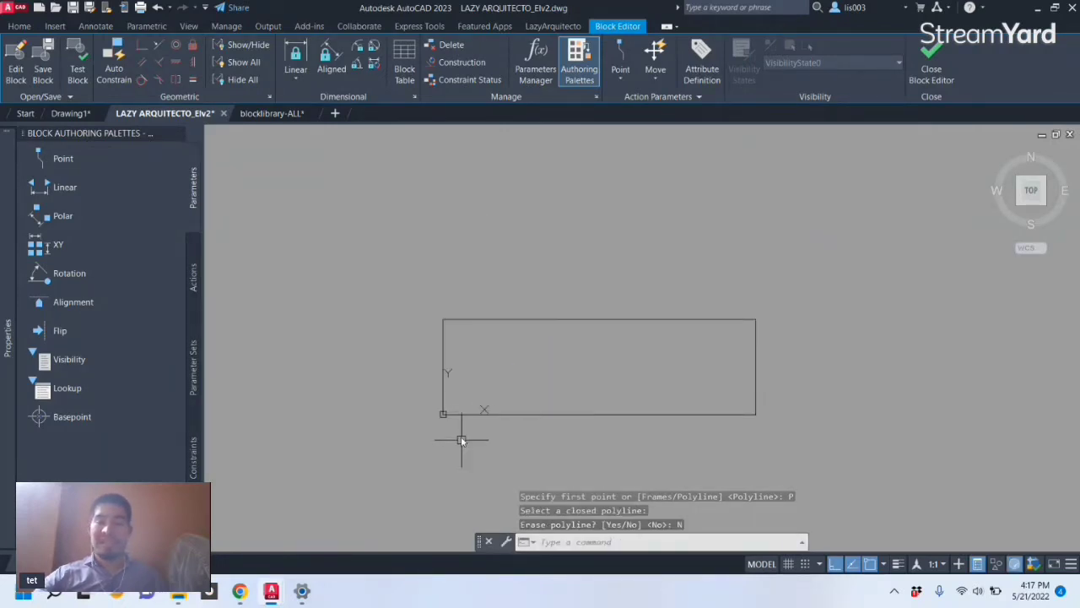
click(471, 320)
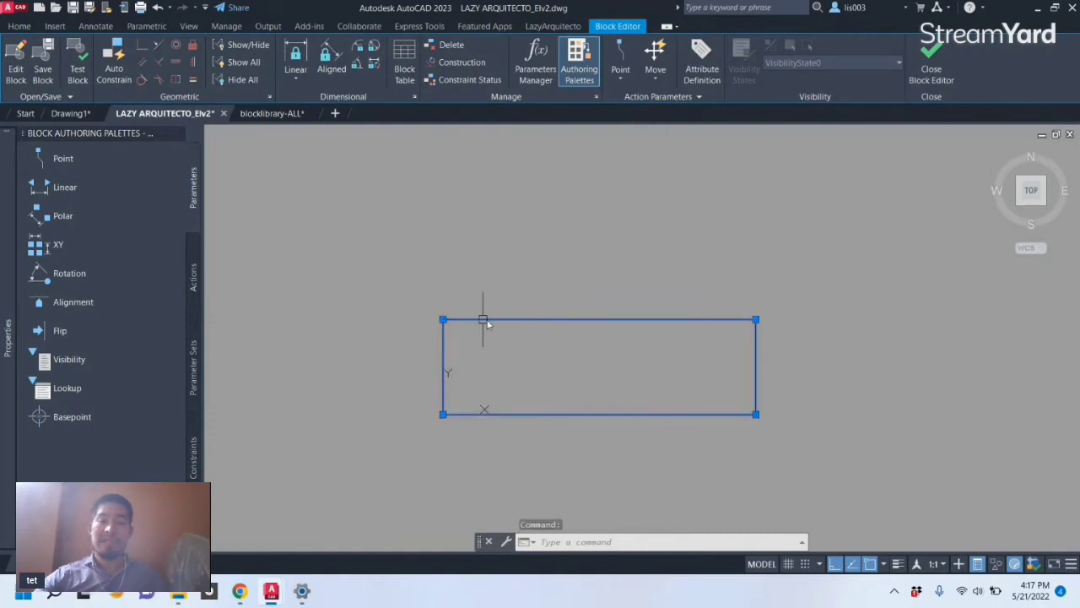
mouse_move(3, 445)
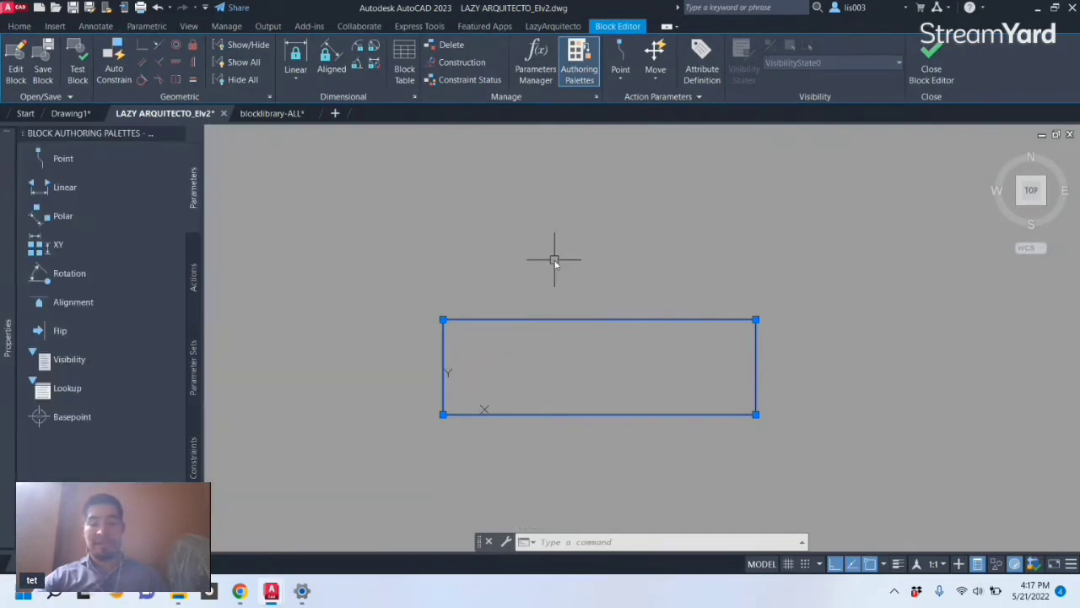
text(DR)
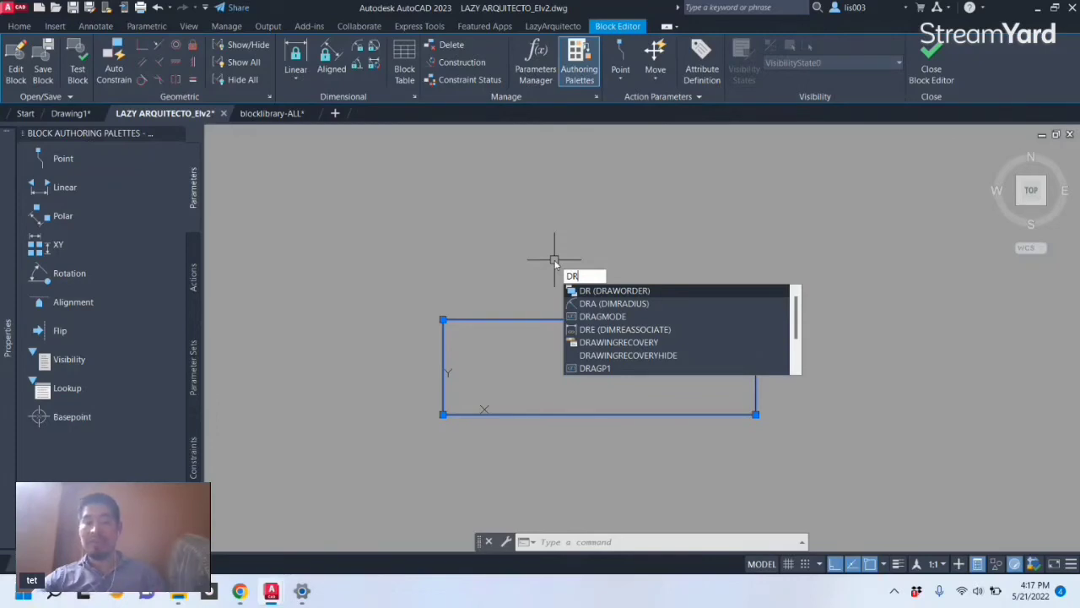
key(Return)
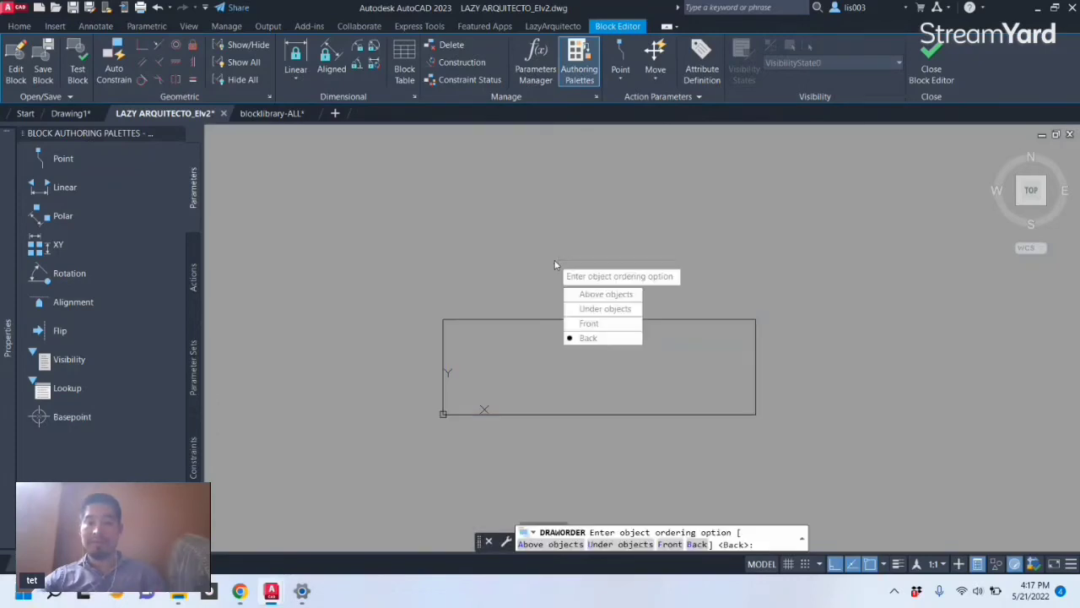
click(609, 340)
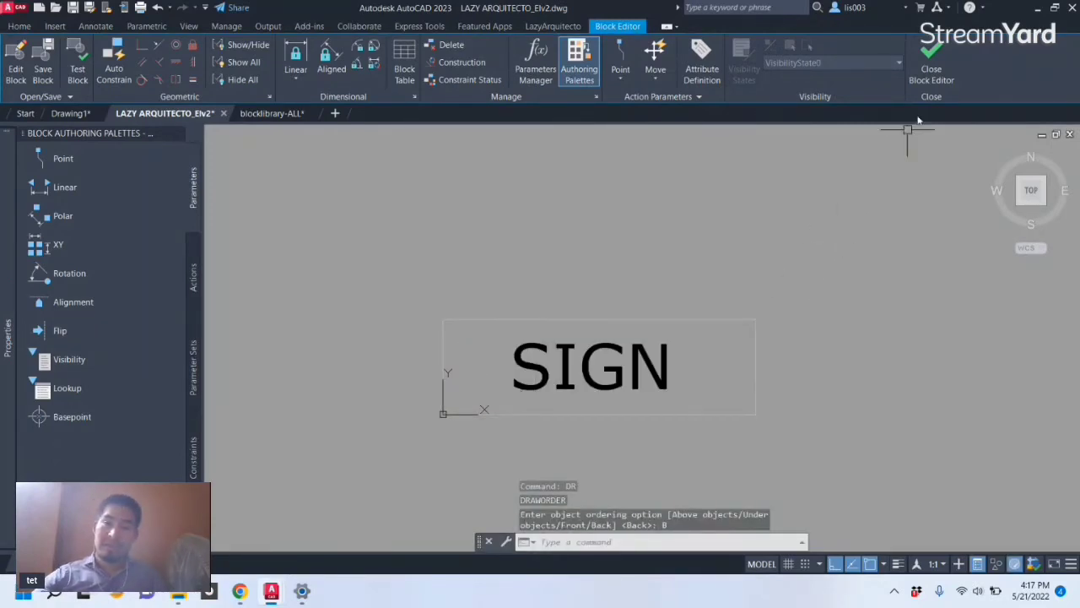
click(933, 78)
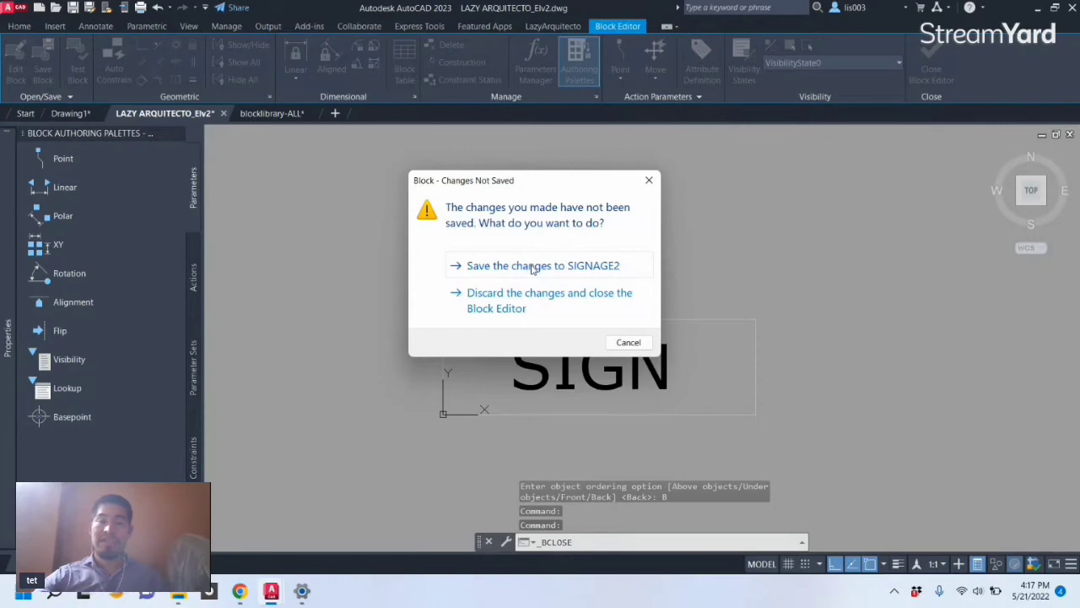
- Save the changes to SIGNAGE2
click(531, 266)
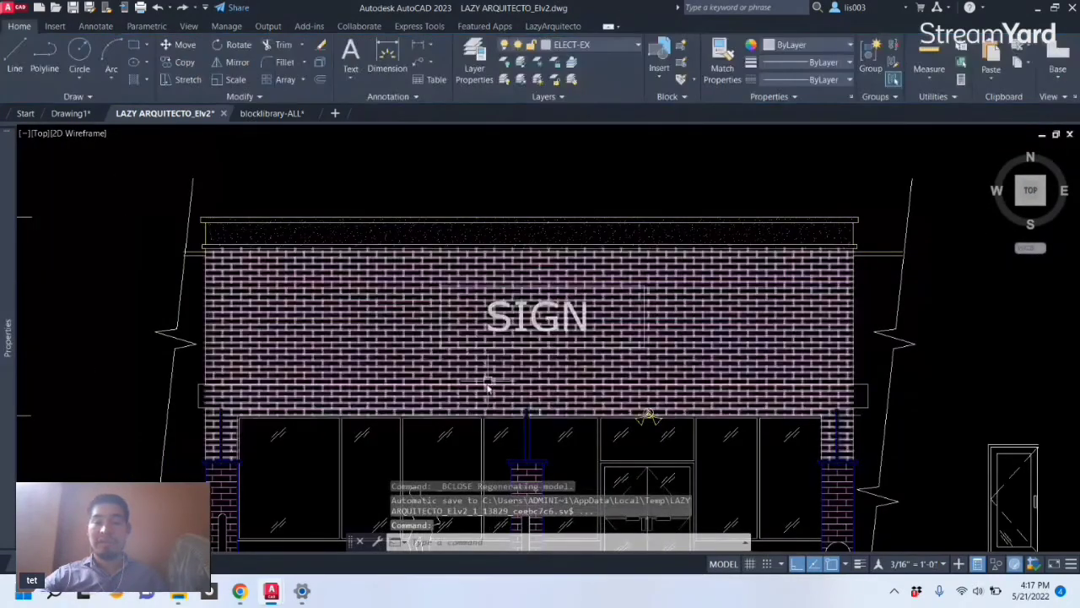
scroll(479, 405, up, 4)
scroll(475, 433, down, 3)
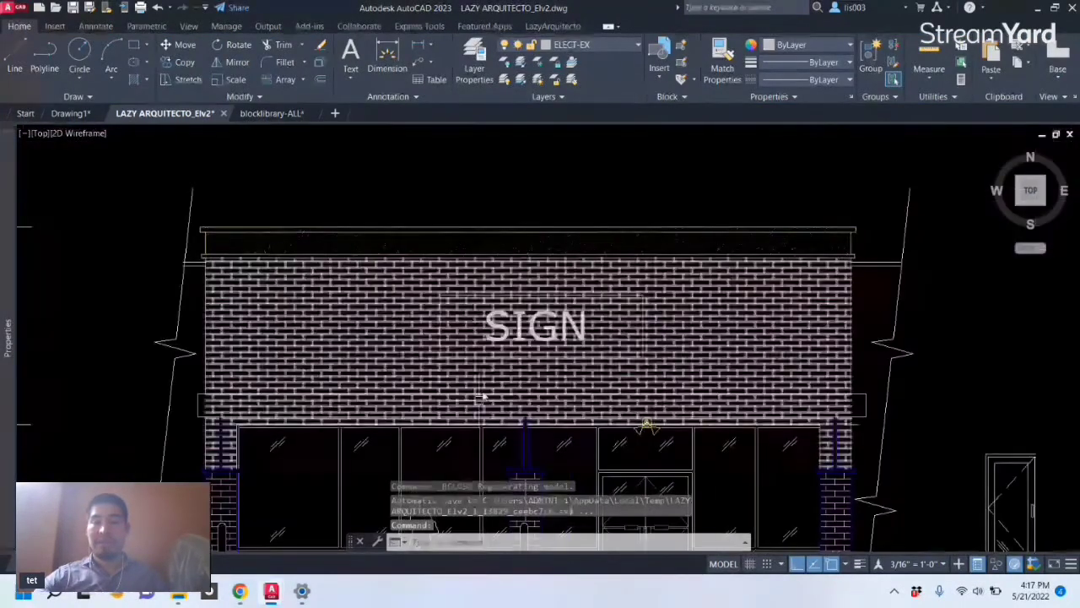
- Grip-move the SIGN block left, then right across the brick wall, its wipeout masking the hatch
click(482, 355)
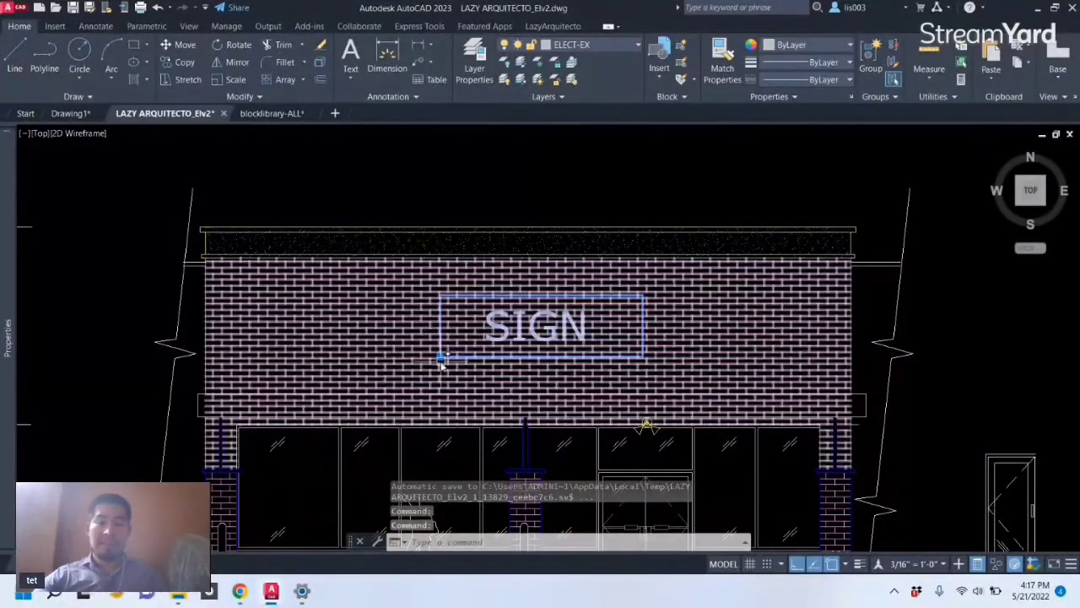
click(440, 357)
click(272, 357)
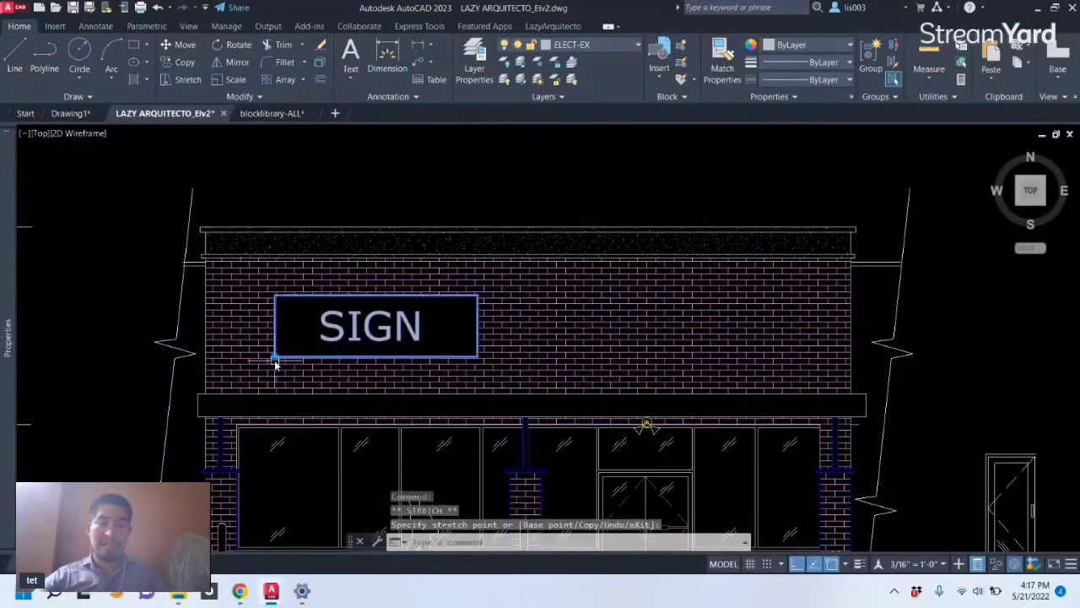
click(274, 357)
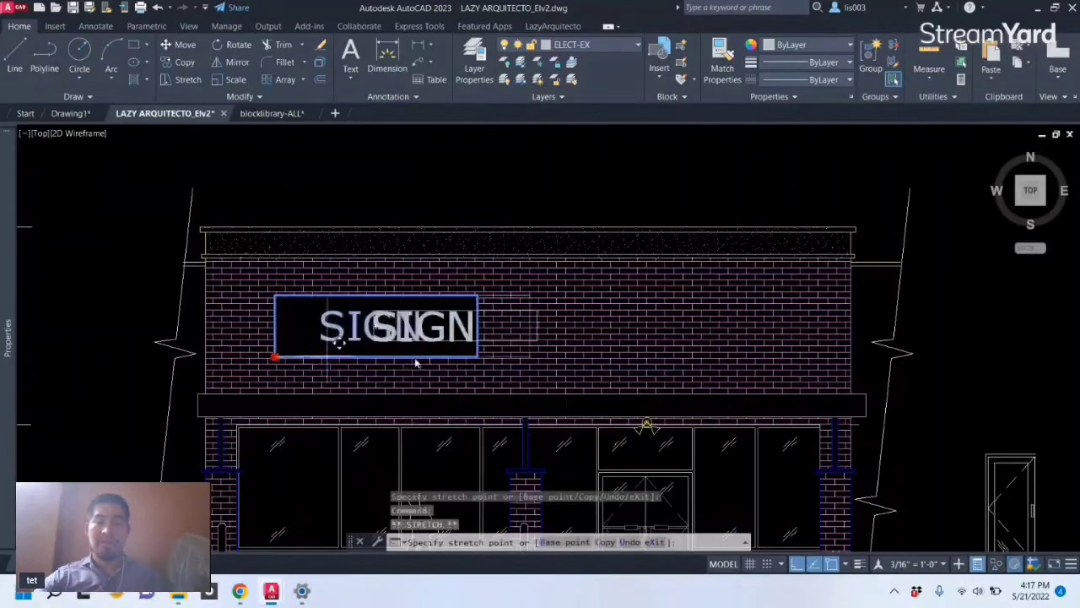
click(506, 358)
key(Escape)
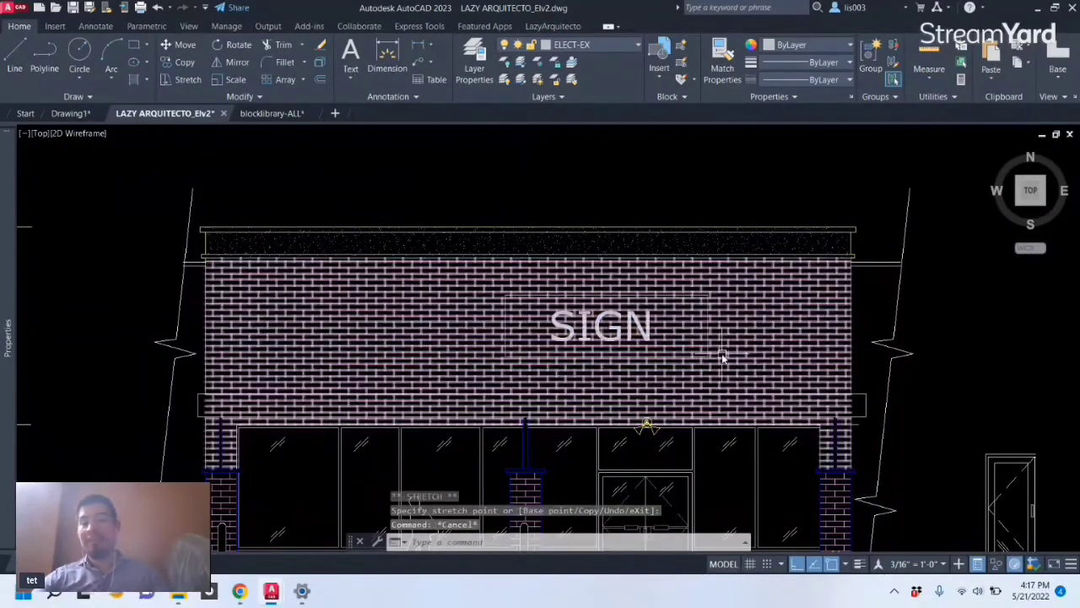
- Zoom out and pan past the TRIM & CLIP BLOCKS label to centre LOCK & UNLOCK BLOCKS
scroll(723, 357, up, 3)
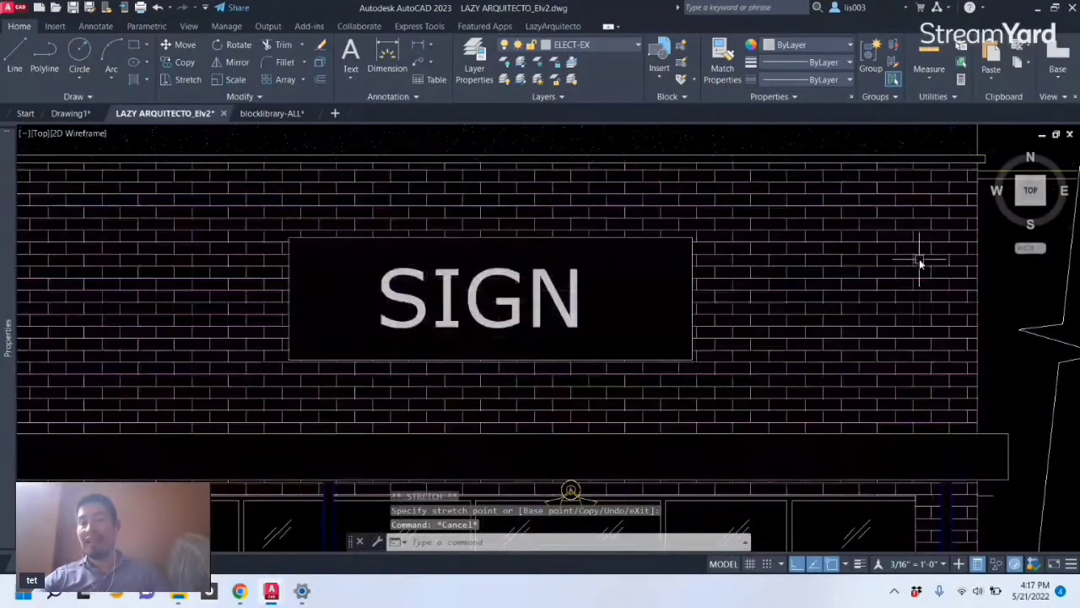
scroll(768, 321, down, 3)
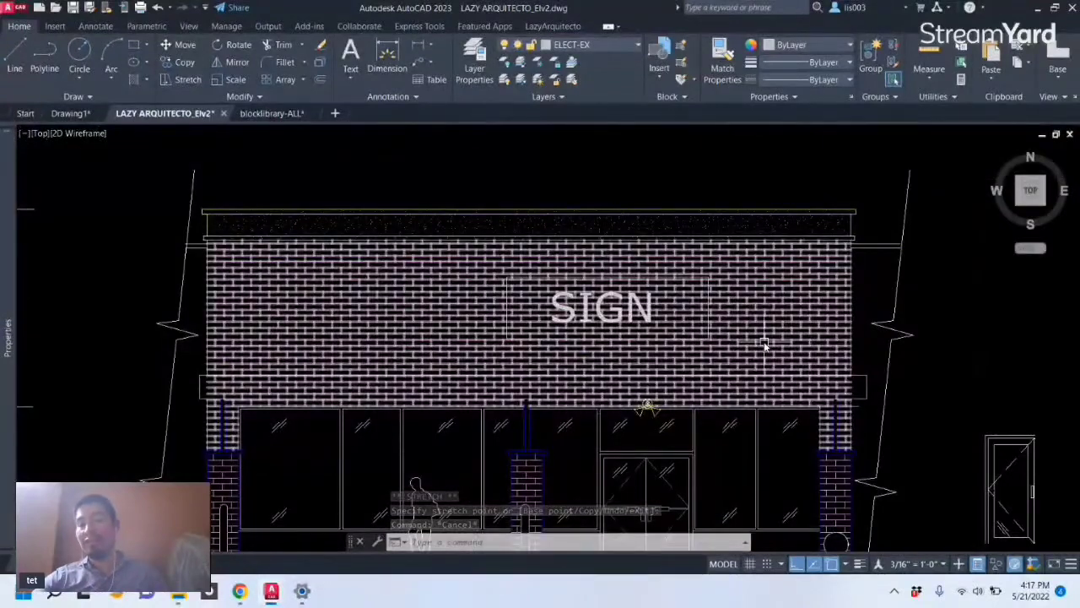
scroll(764, 345, up, 3)
scroll(169, 451, down, 8)
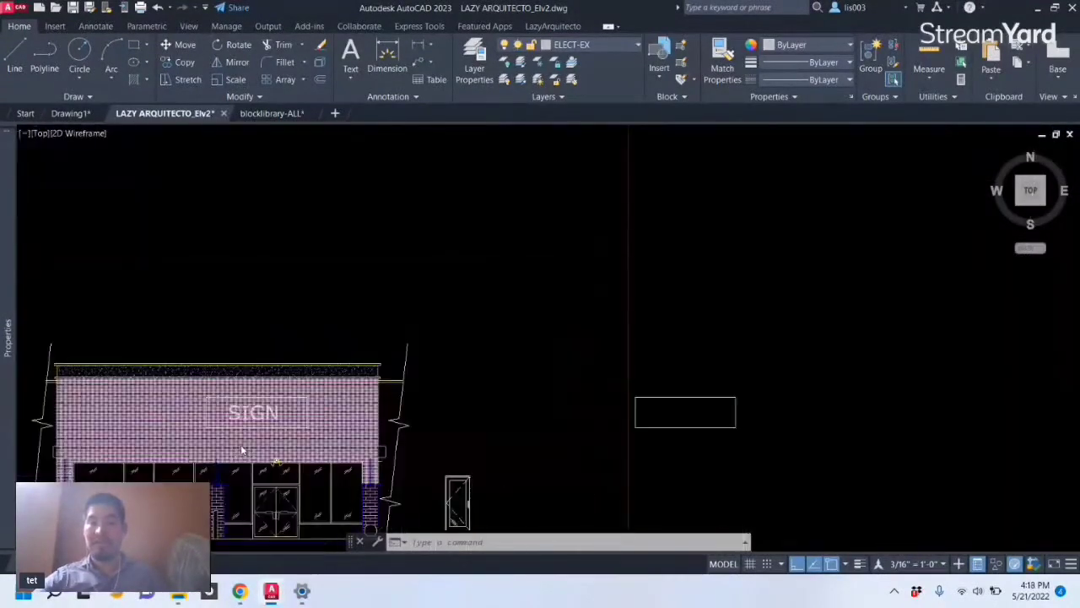
middle_drag(574, 432, 514, 285)
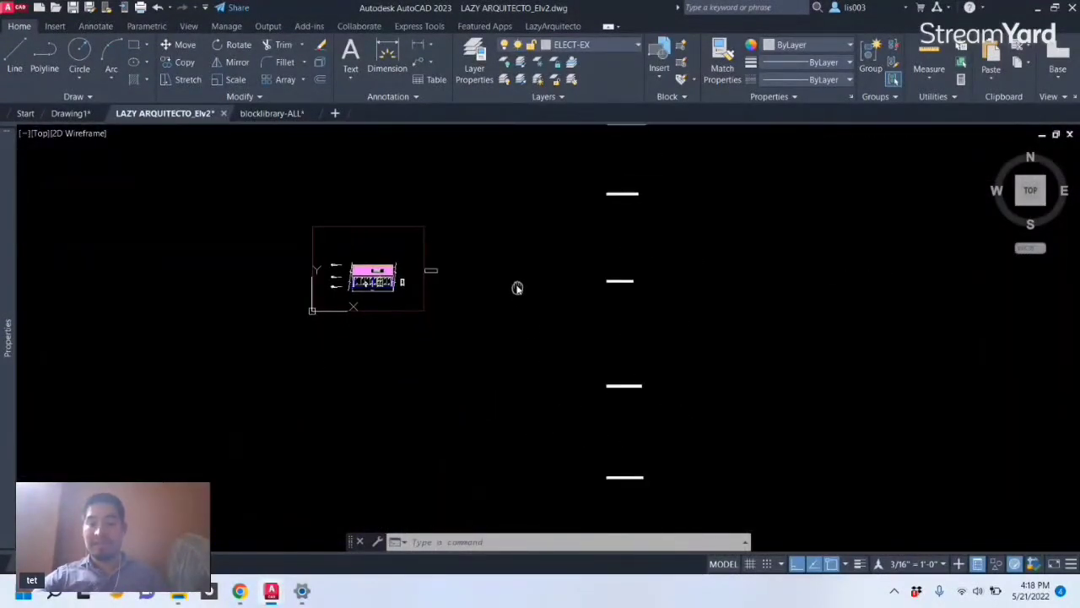
scroll(613, 475, up, 5)
scroll(613, 472, down, 4)
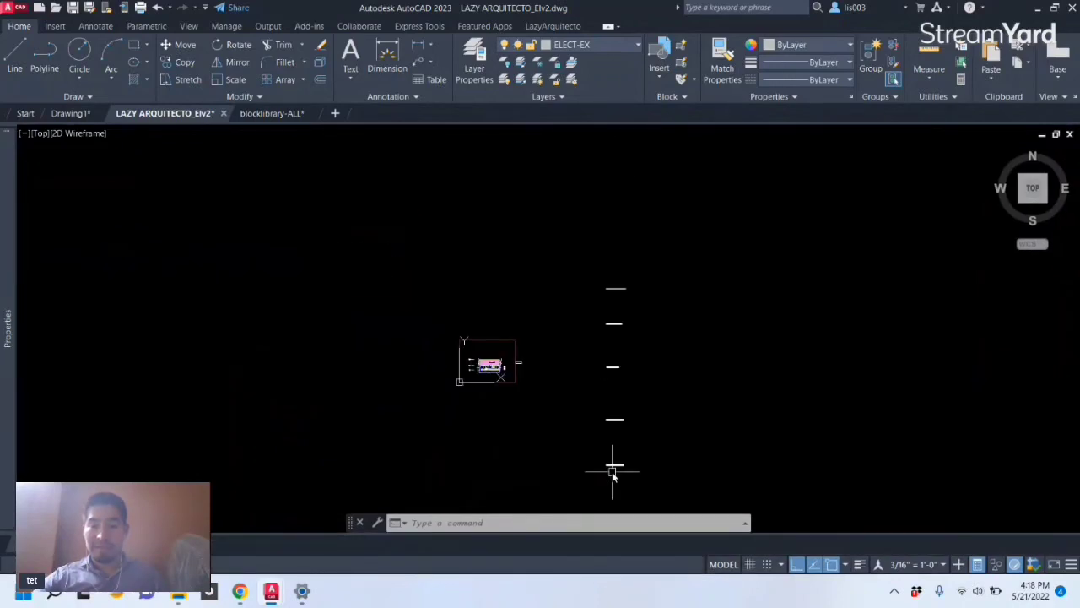
middle_drag(613, 470, 611, 434)
scroll(608, 304, up, 4)
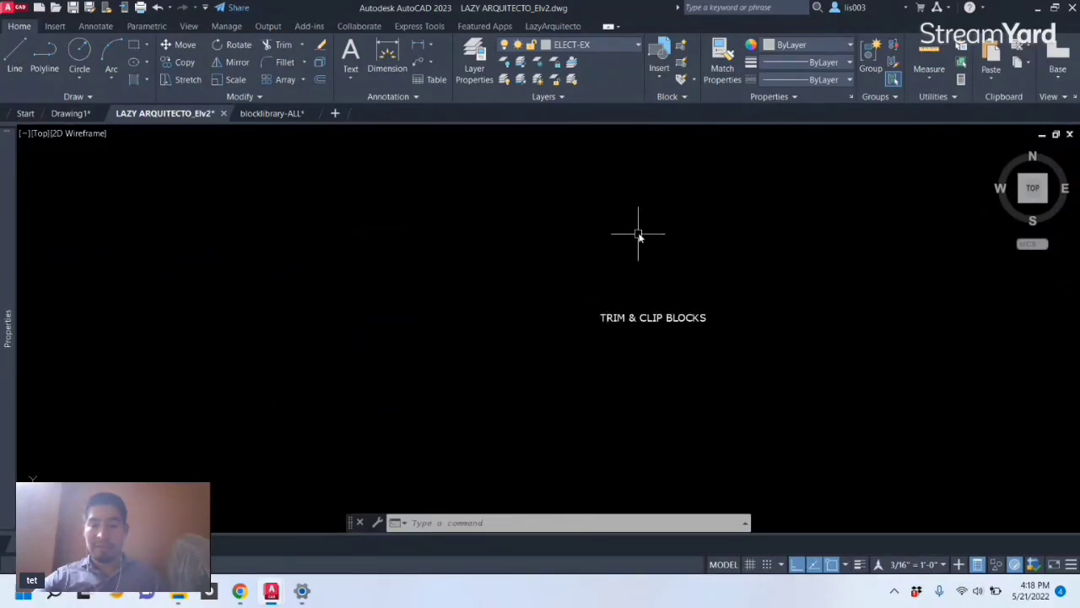
middle_drag(639, 234, 576, 499)
middle_drag(606, 242, 556, 394)
scroll(556, 393, down, 3)
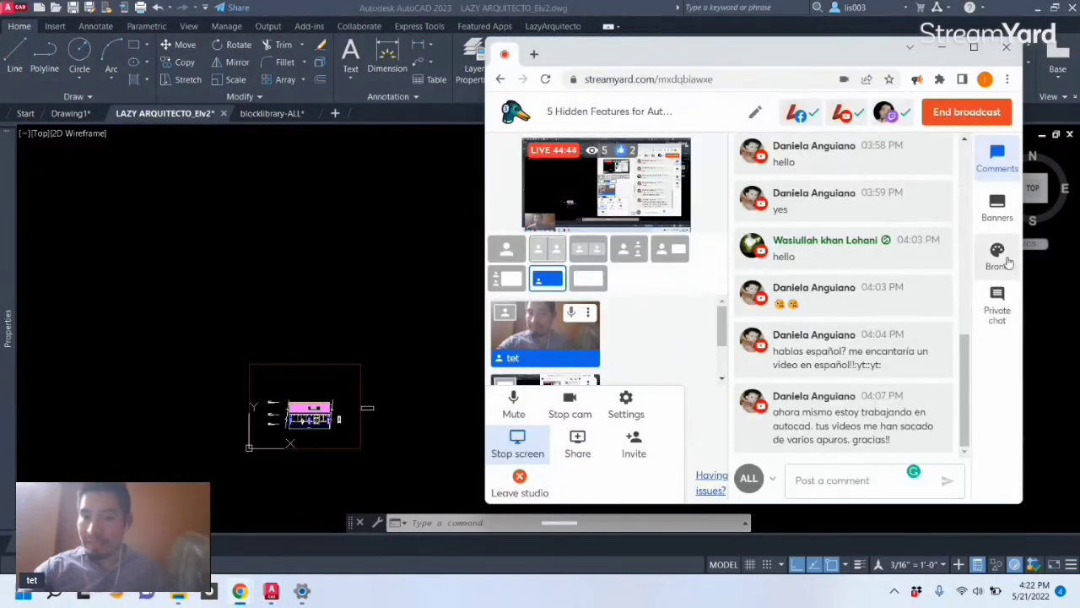